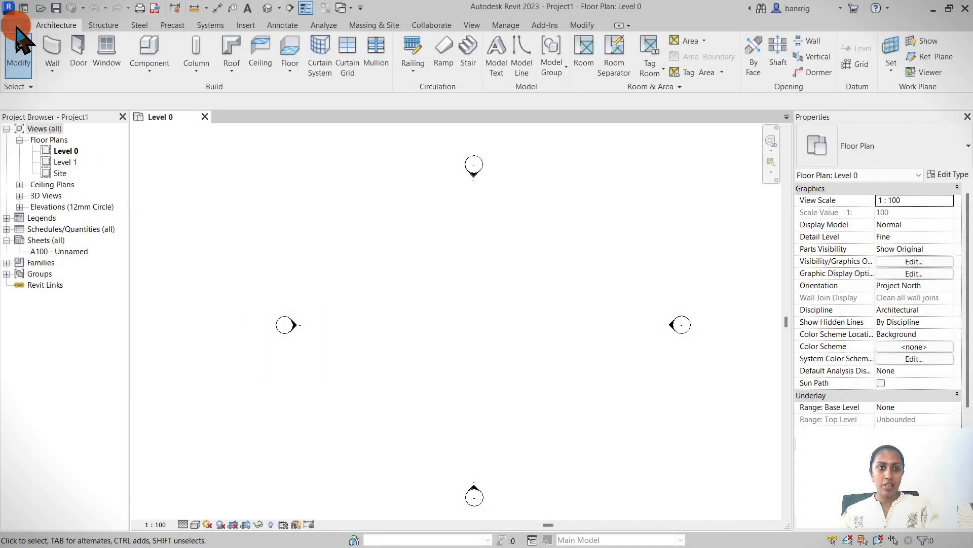
- Create a new family from the Metric Furniture.rft template
left_click(15, 25)
mouse_move(76, 75)
left_click(150, 127)
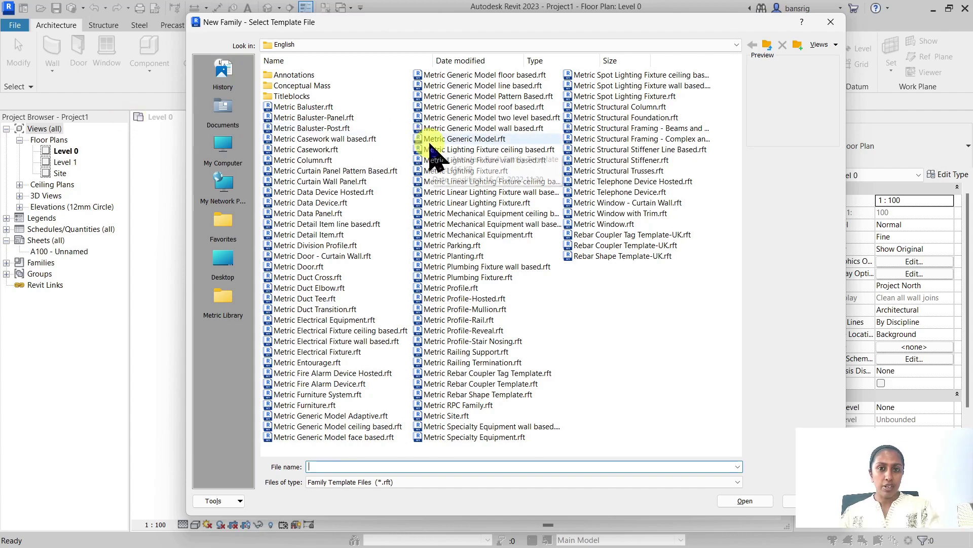
left_click(330, 405)
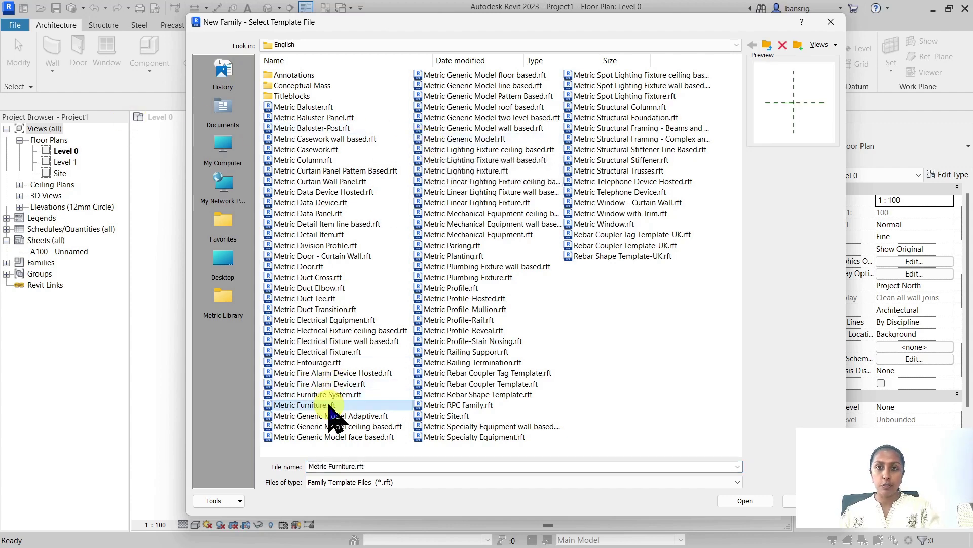
left_click(745, 501)
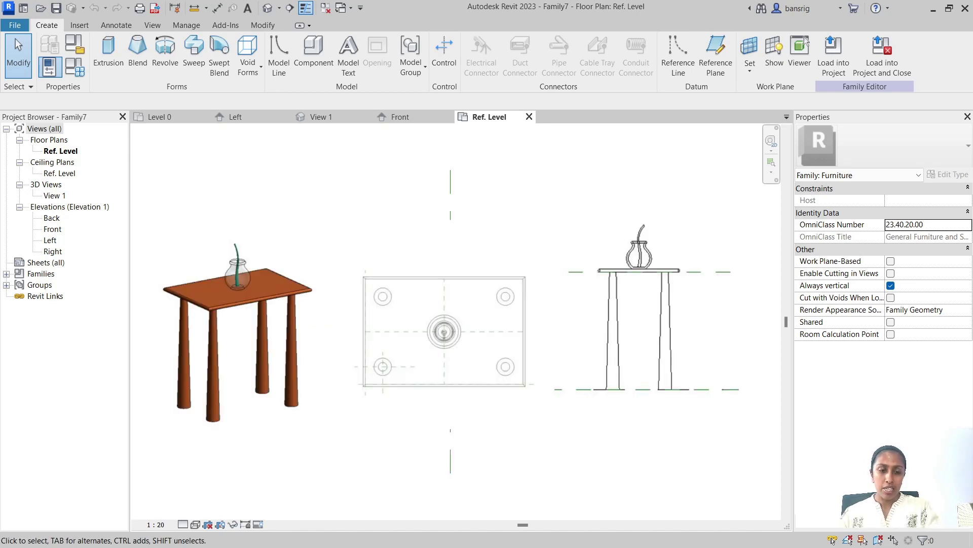
- In the Front elevation, draw a horizontal reference plane about 1123 mm above Ref. Level, crossing the vertical centre plane
double_click(50, 229)
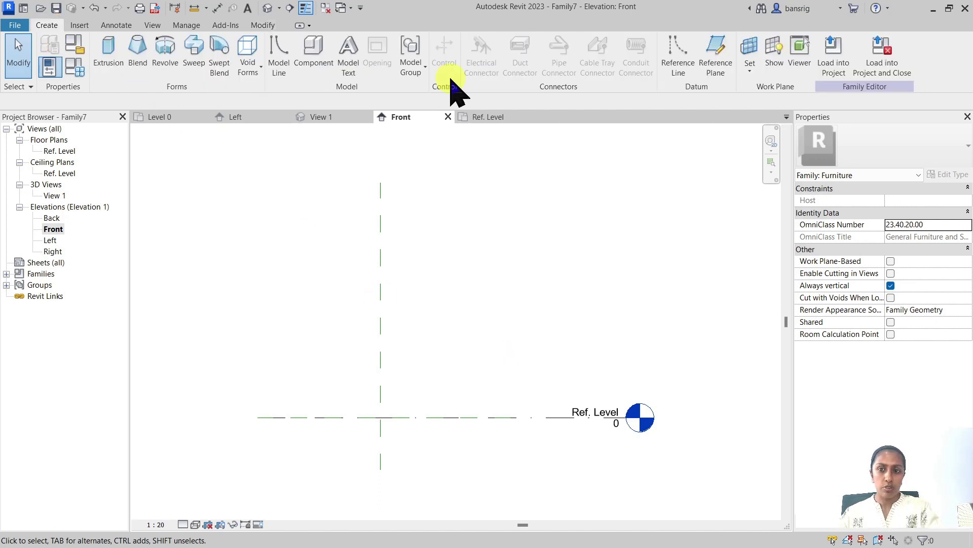
left_click(722, 56)
left_click(243, 286)
left_click(601, 286)
key("Escape")
key("Escape")
- Set the new reference plane 900 mm above Ref. Level and name it Table Top
left_click(473, 285)
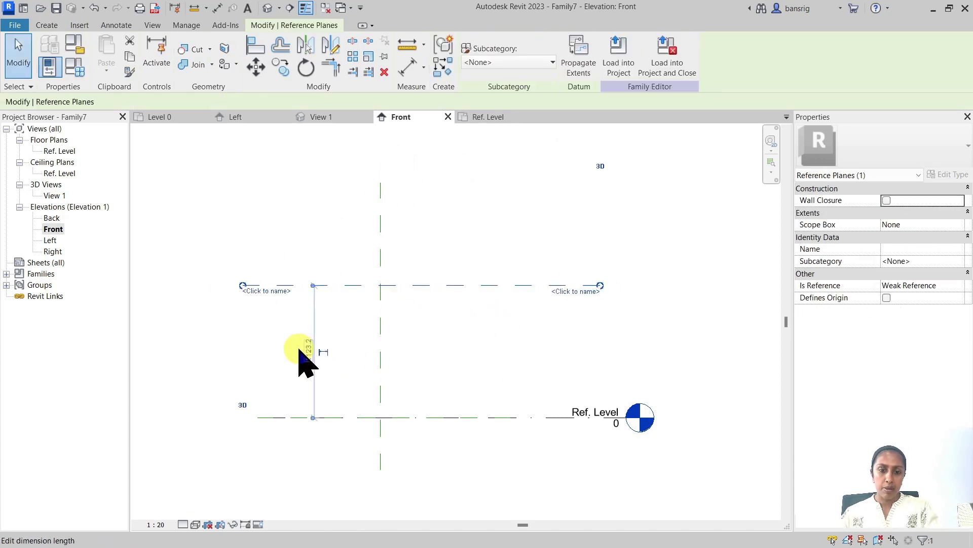
left_click(304, 350)
type("900")
key("Return")
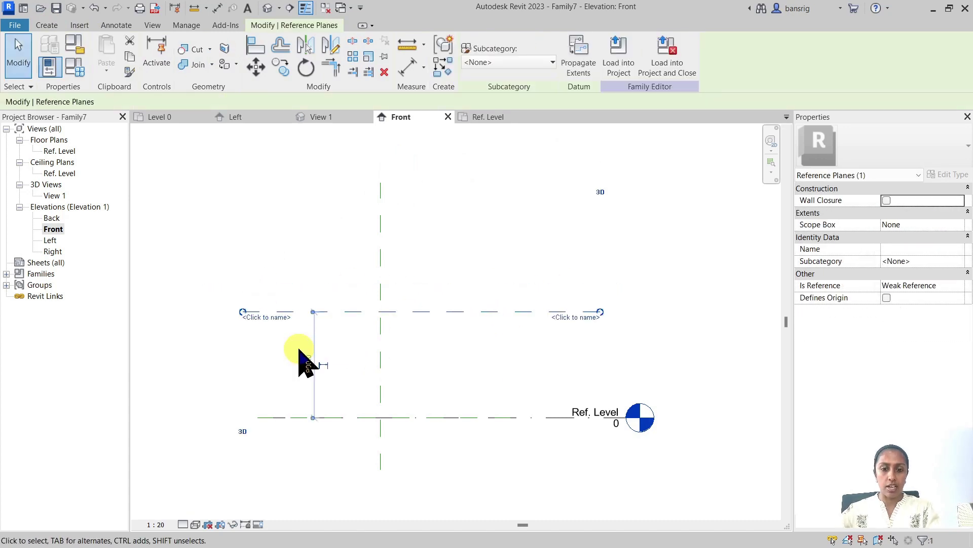
left_click(565, 318)
type("T")
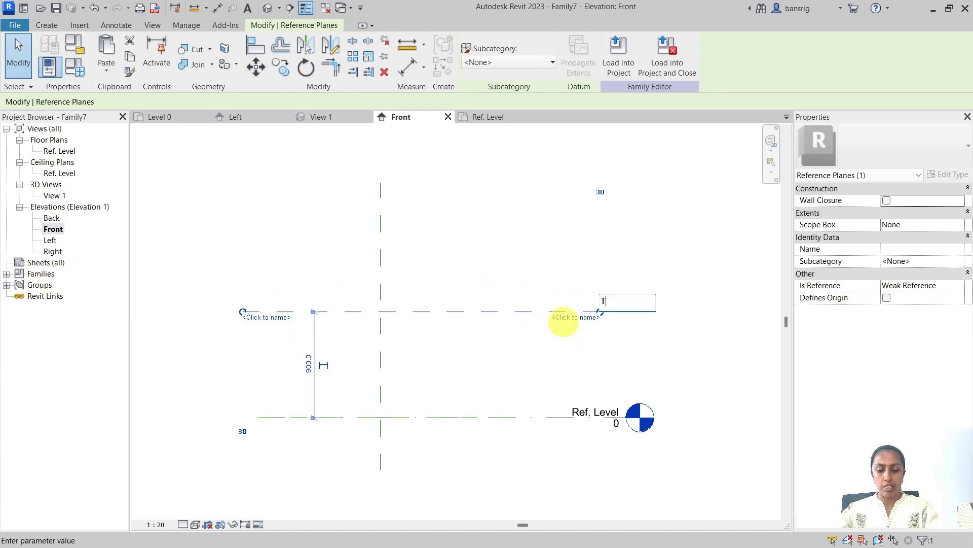
type("able Top")
key("Return")
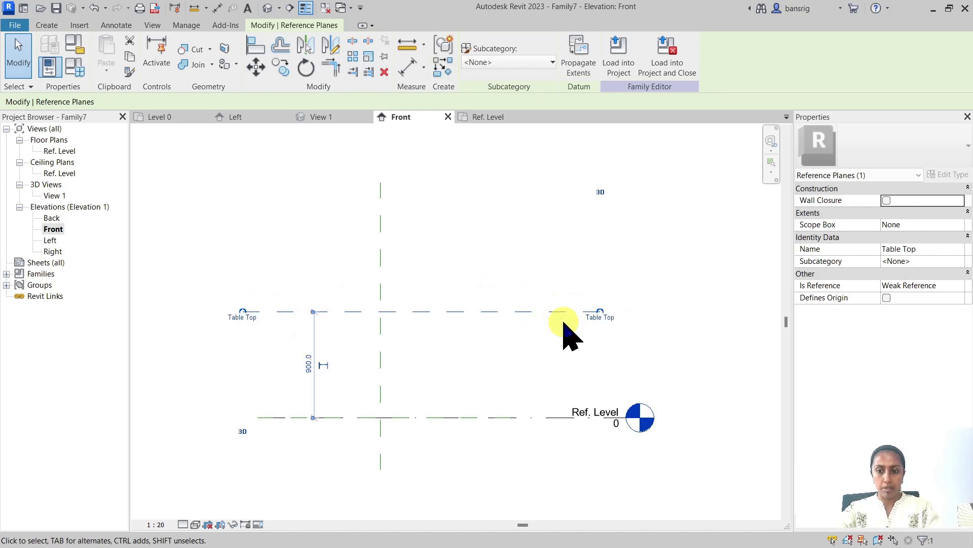
left_click(545, 362)
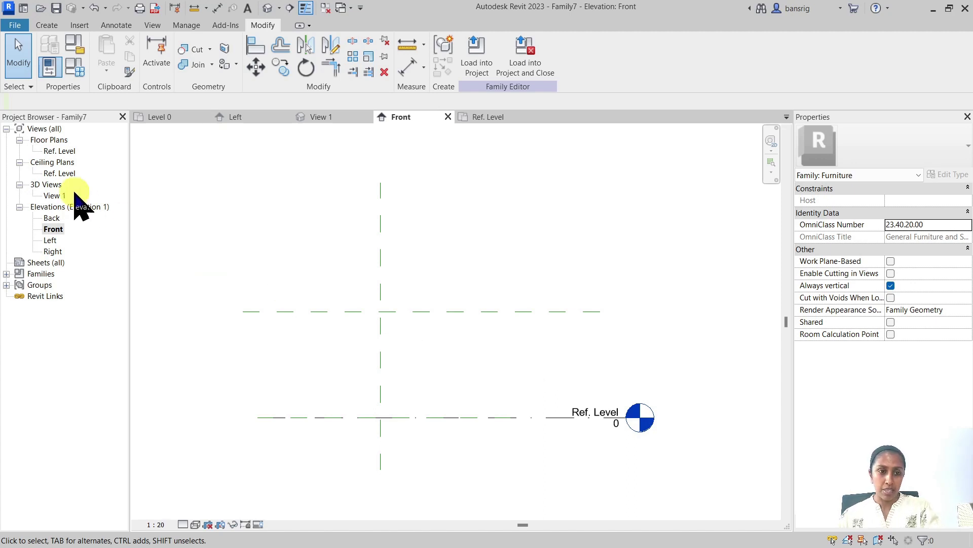
- In the Ref. Level floor plan, set the work plane to Reference Plane : Table Top
double_click(60, 151)
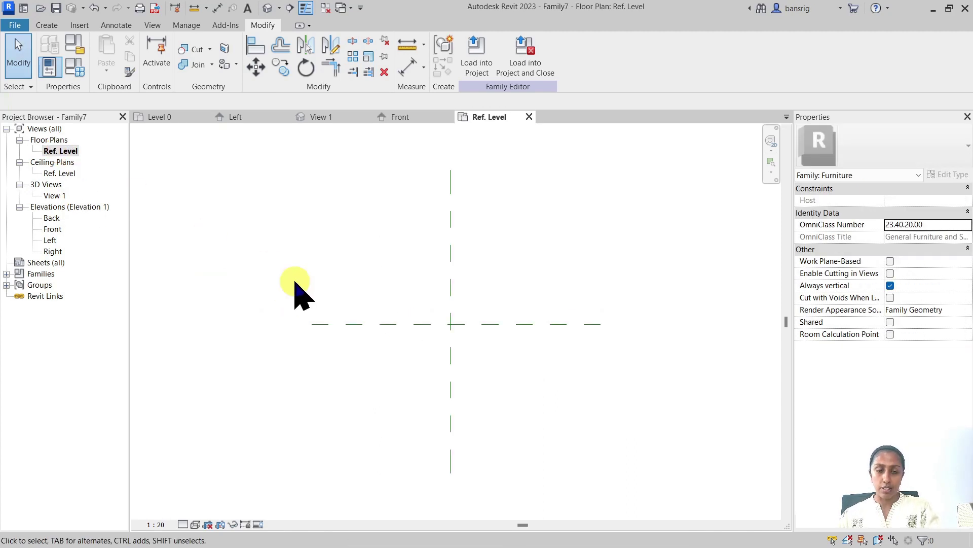
left_click(45, 25)
left_click(751, 48)
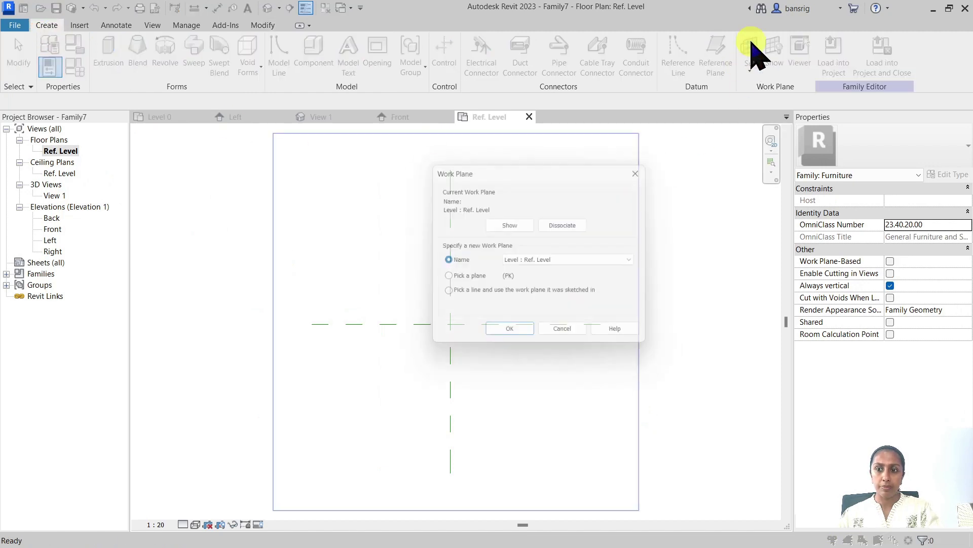
left_click(558, 260)
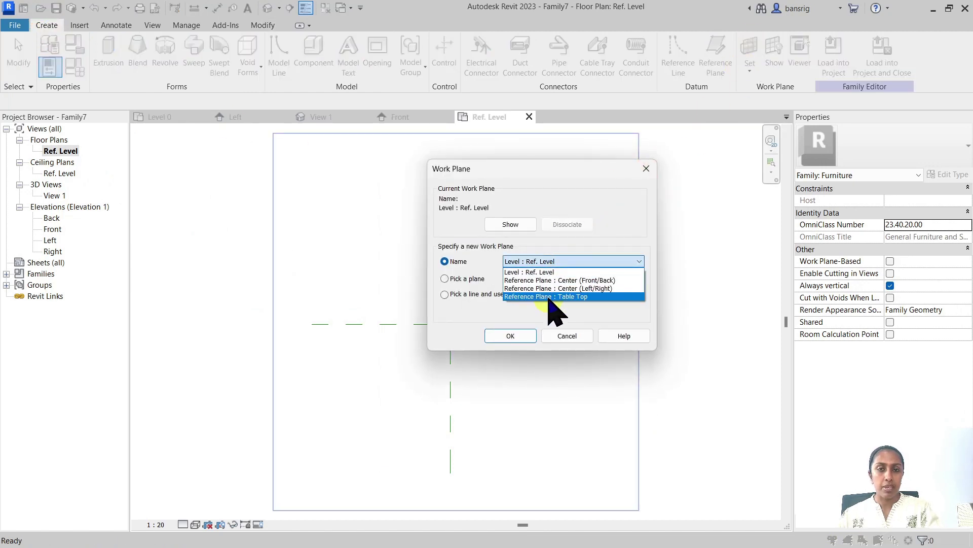
left_click(549, 296)
left_click(510, 336)
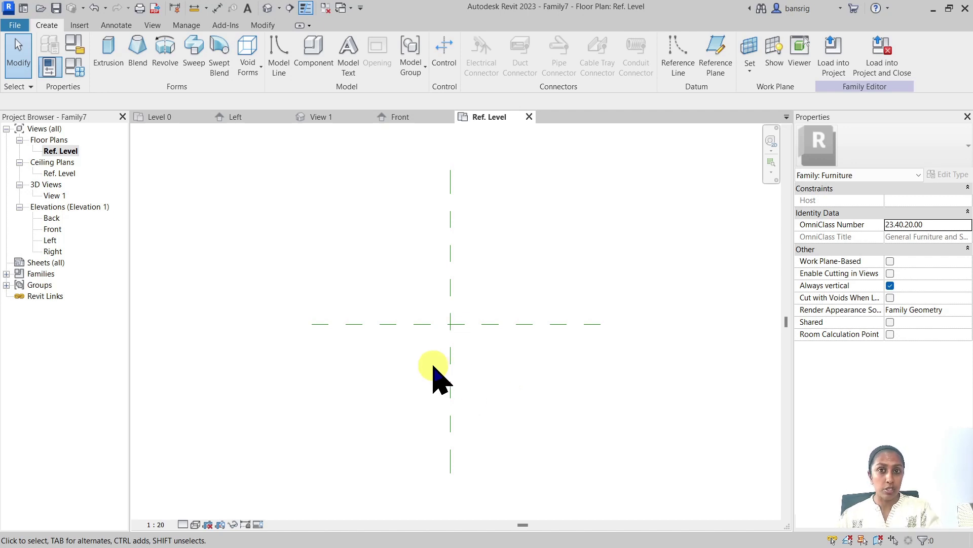
- Start an extrusion and sketch a rectangle about 1600 by 800 mm, up and right from the intersection of the centre planes
left_click(100, 68)
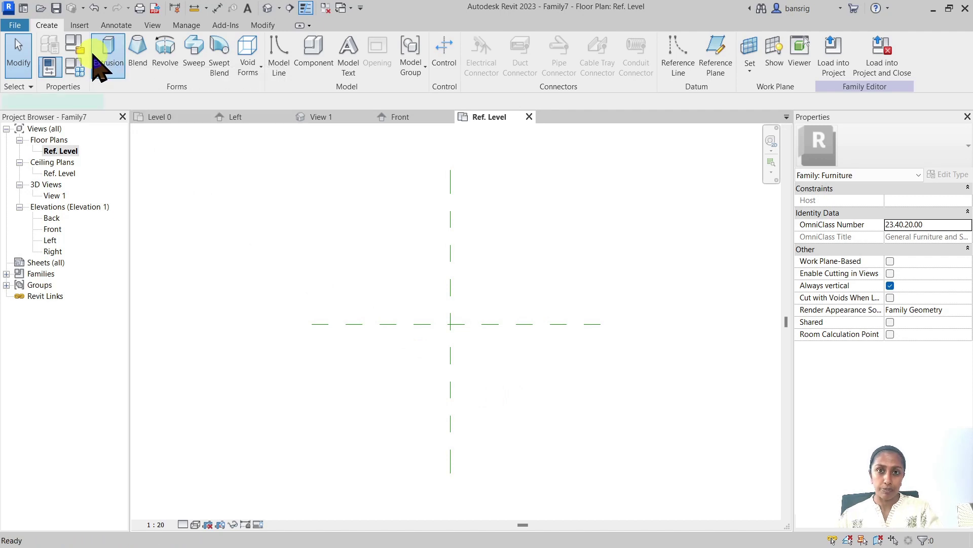
left_click(510, 44)
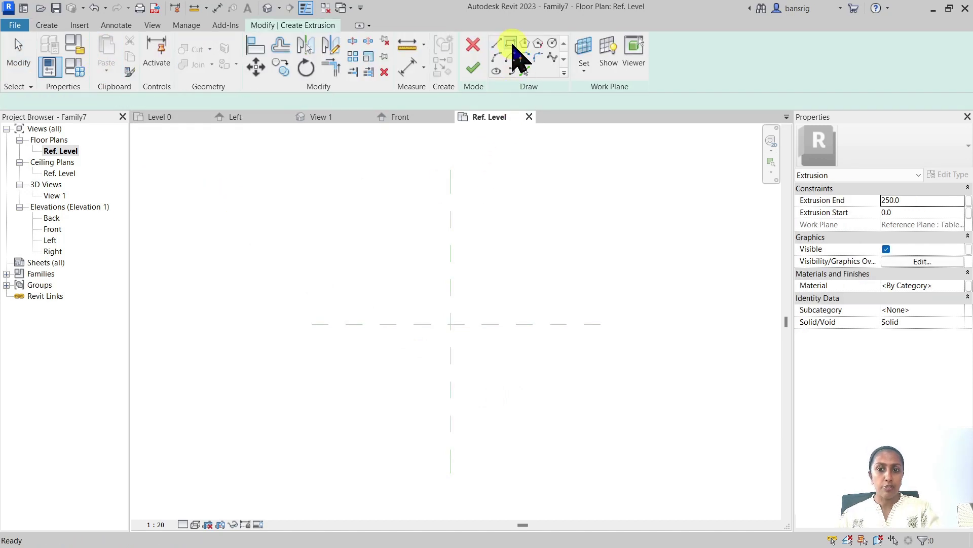
left_click(451, 324)
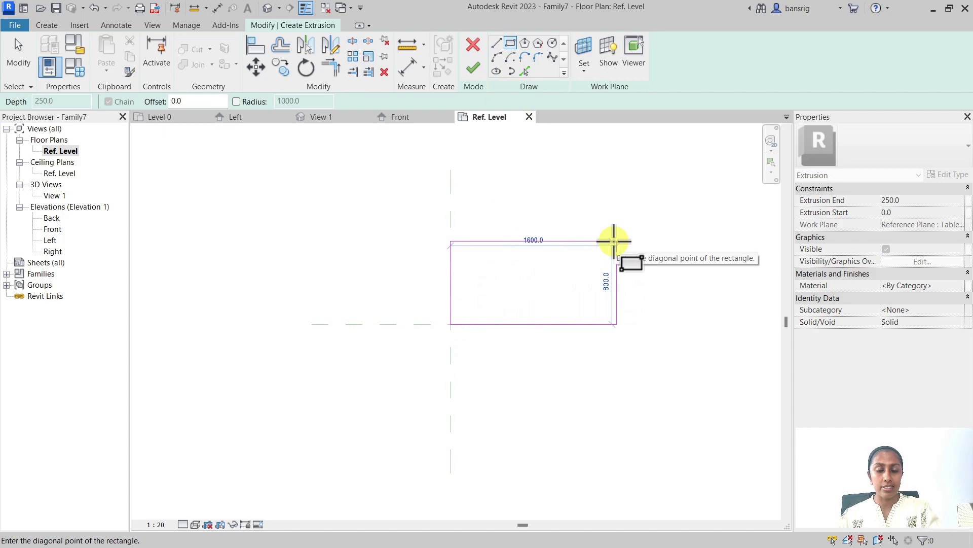
left_click(617, 241)
key("Escape")
- Resize the sketched rectangle to 1200 mm wide and 600 mm deep
left_click(617, 289)
left_click(542, 345)
type("1200")
key("Return")
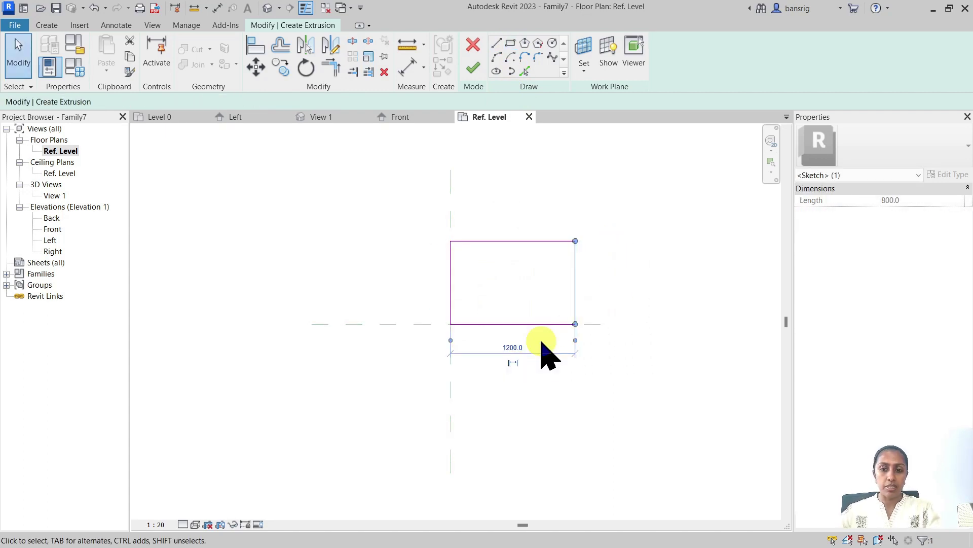
left_click(537, 241)
left_click(596, 282)
type("600")
key("Return")
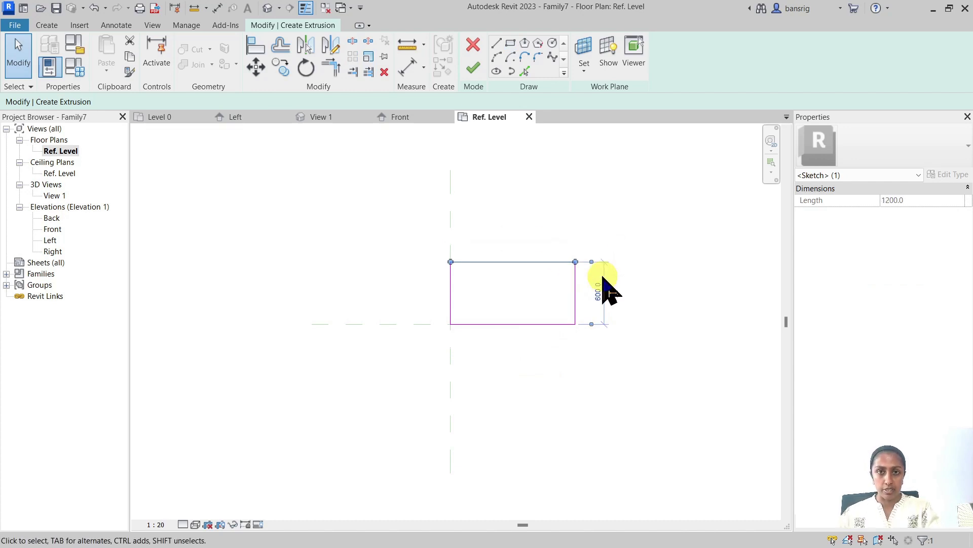
left_click(642, 355)
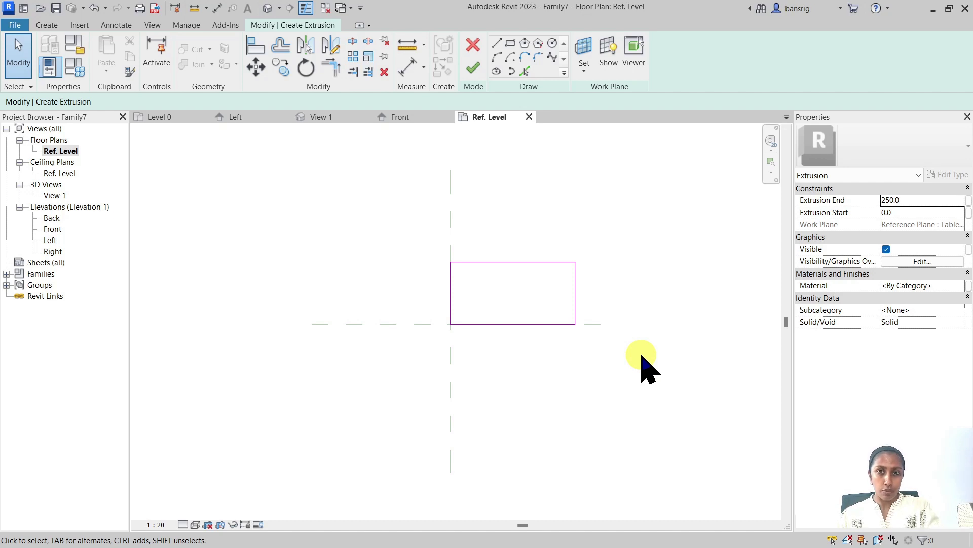
- Set the tabletop's Extrusion End to 25 mm and finish the extrusion
left_click(936, 201)
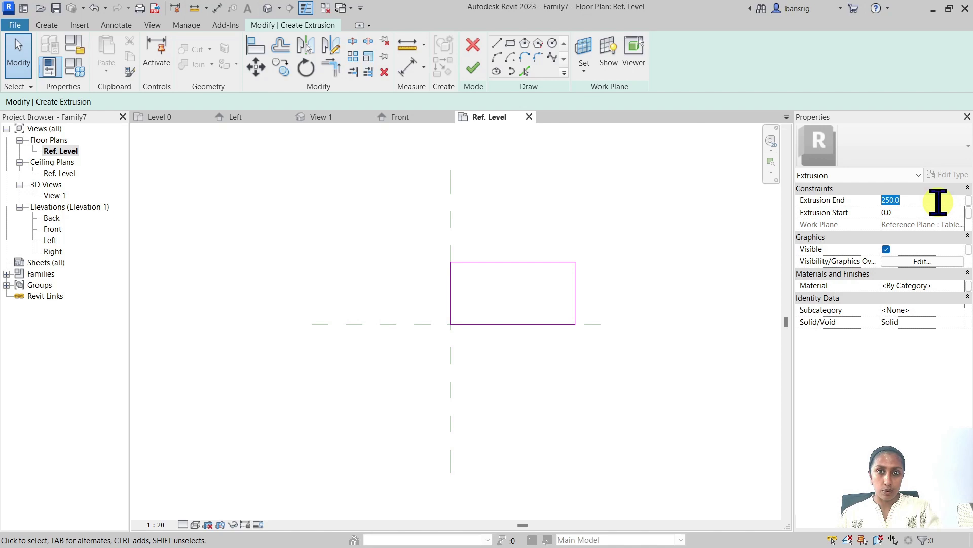
key("Return")
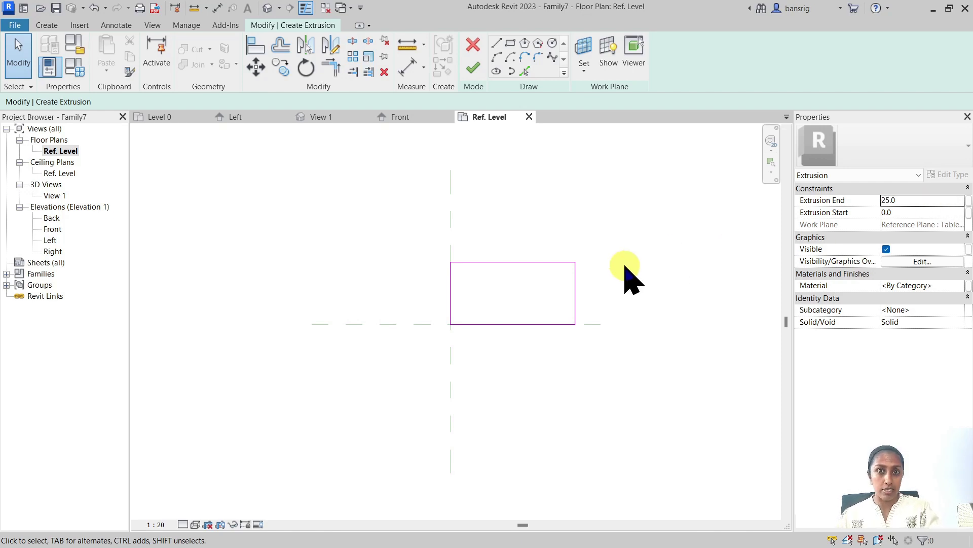
left_click(473, 68)
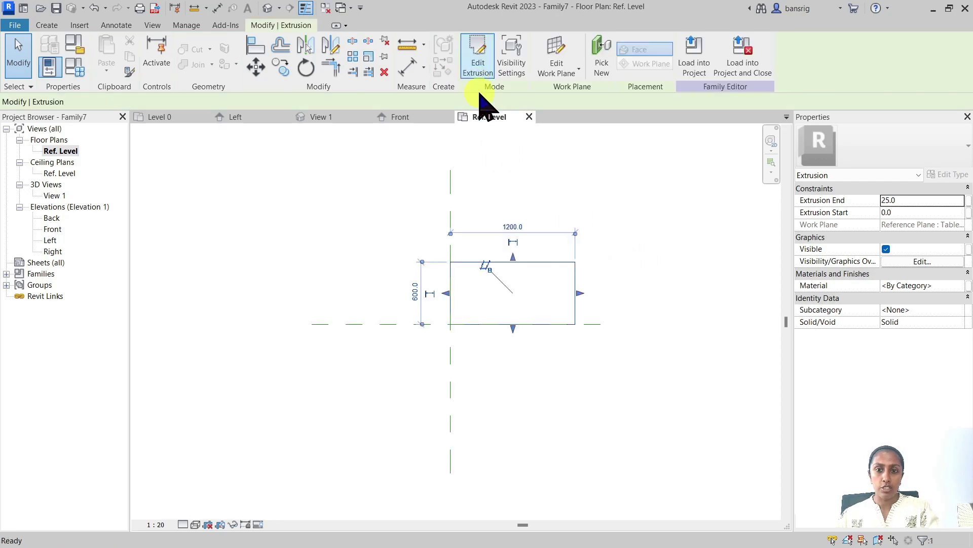
- In the 3D view, stretch the tabletop upward to about 396 mm thick and reset its Extrusion End to 25 mm
left_click(267, 7)
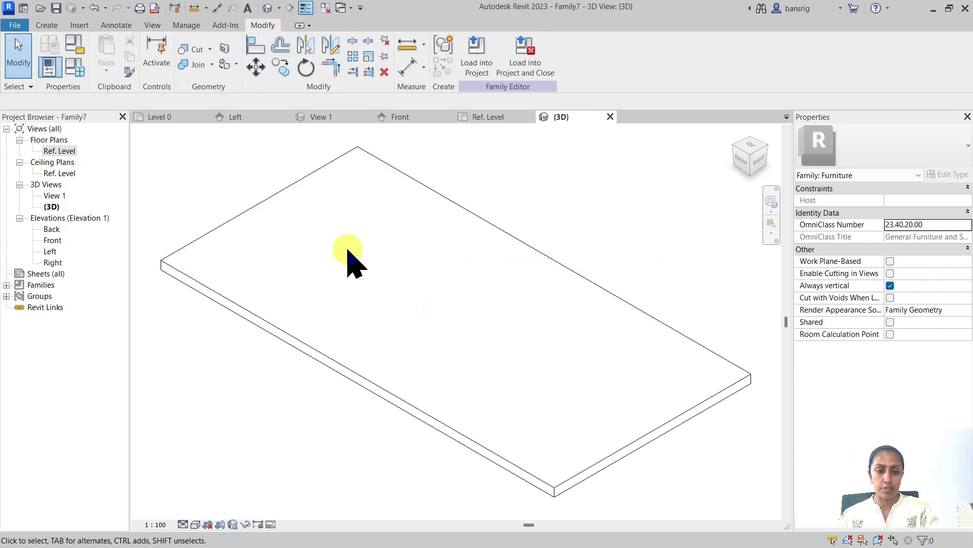
scroll(353, 262, "down", 1)
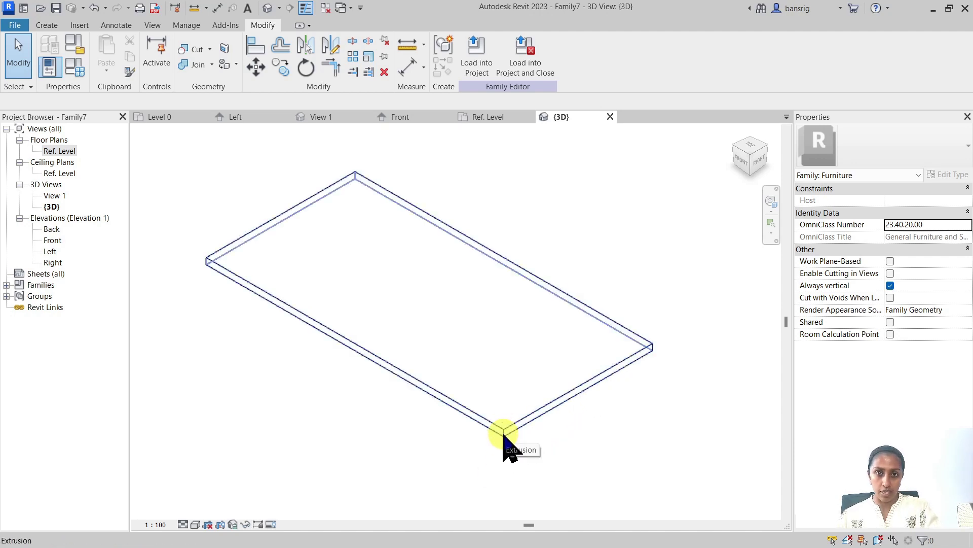
left_click(452, 404)
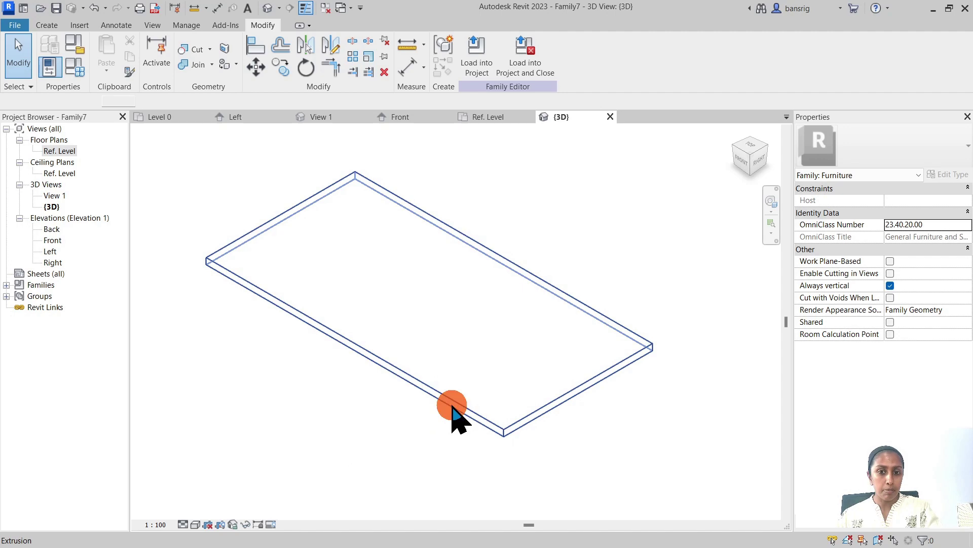
left_click_drag(429, 297, 441, 198)
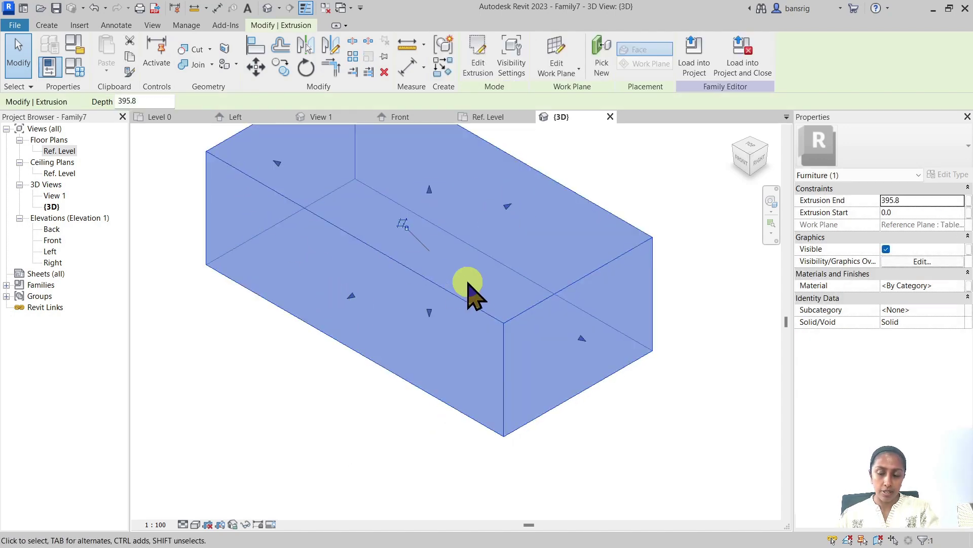
left_click(915, 202)
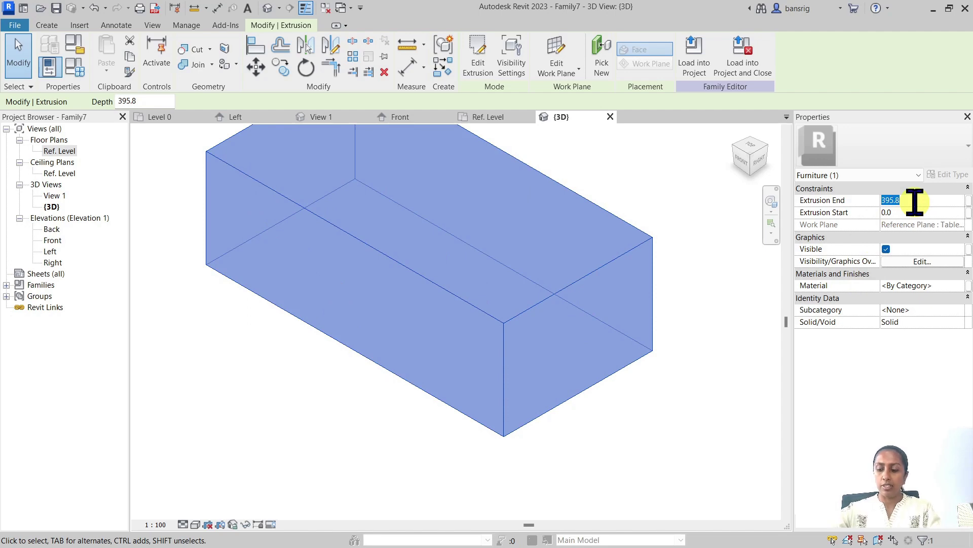
type("25")
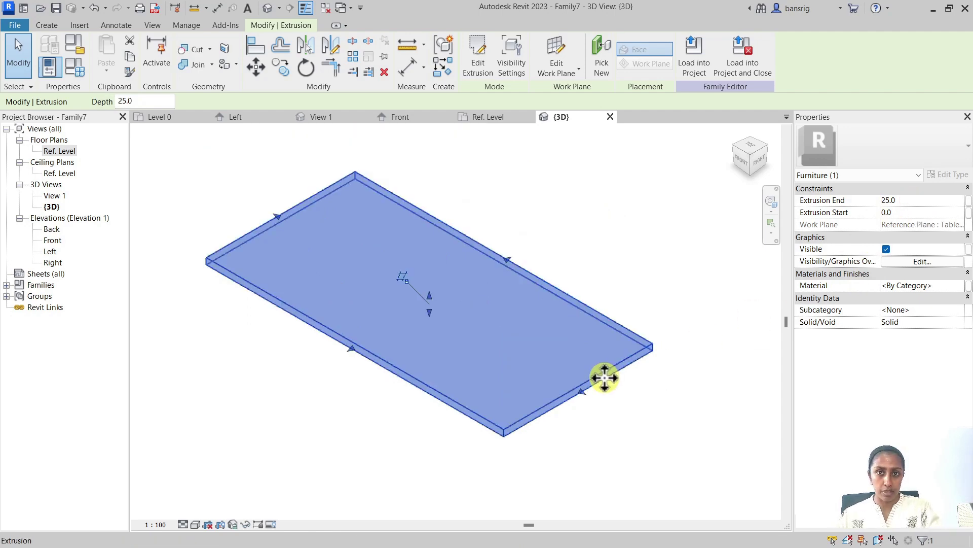
- In the Ref. Level plan, open the tabletop extrusion's sketch, inspect the dimensions of its upper and right lines, and finish the sketch
double_click(65, 151)
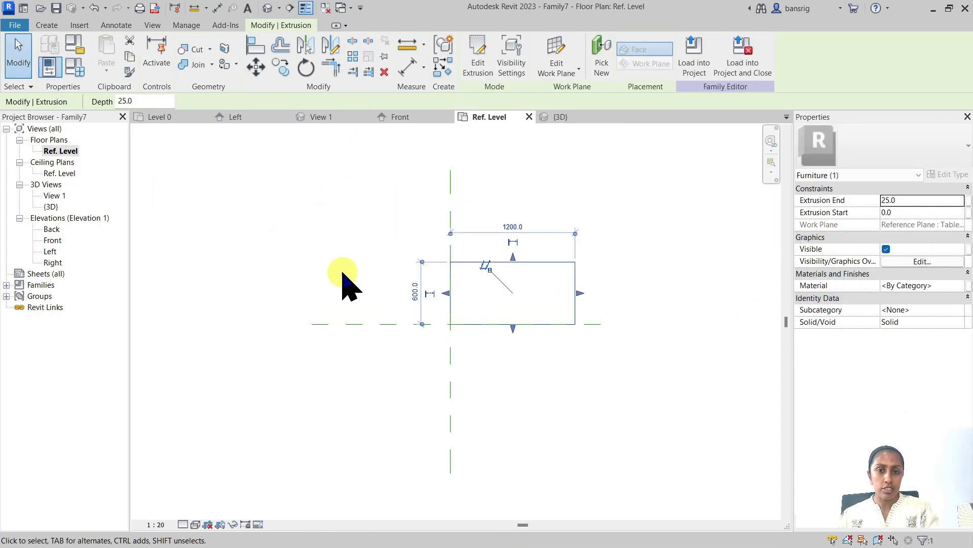
left_click(597, 352)
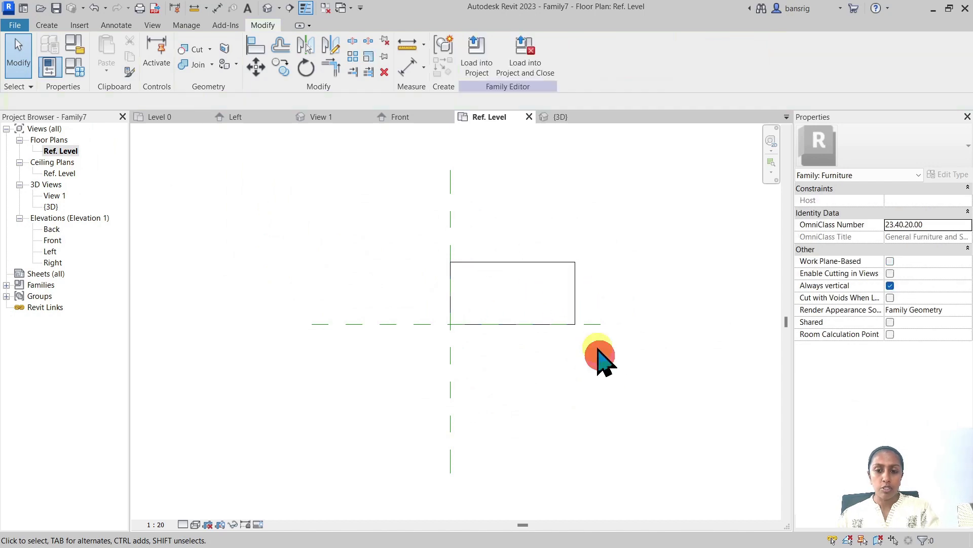
left_click(577, 292)
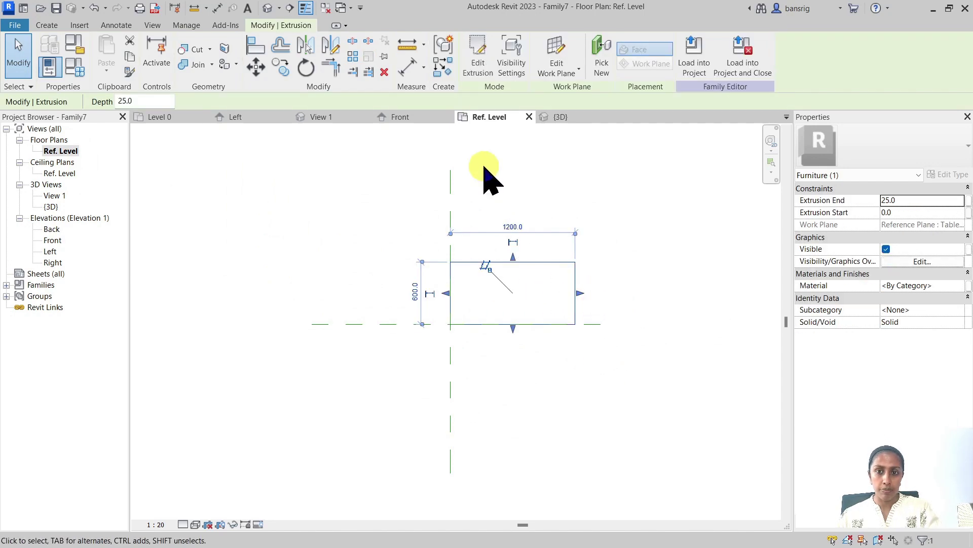
left_click(470, 65)
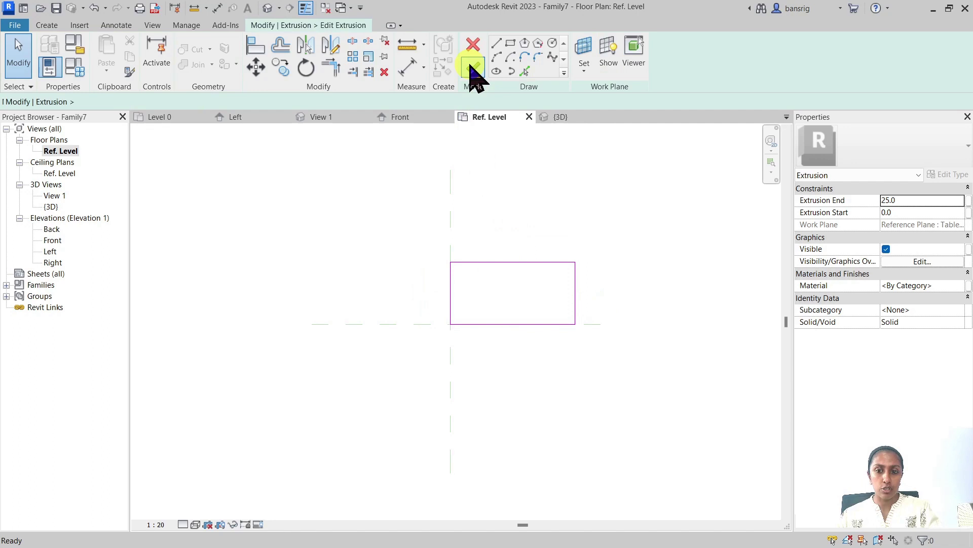
left_click(514, 262)
left_click(576, 304)
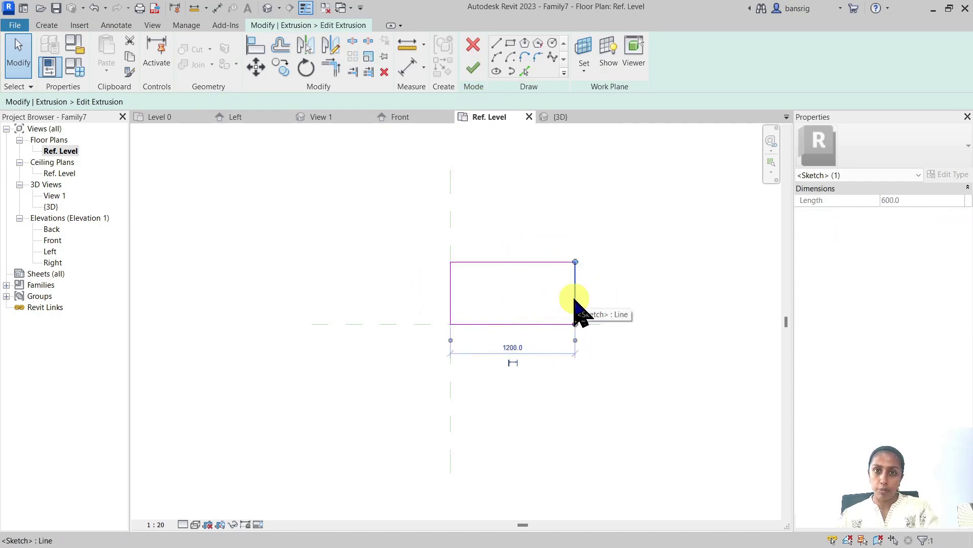
left_click(473, 68)
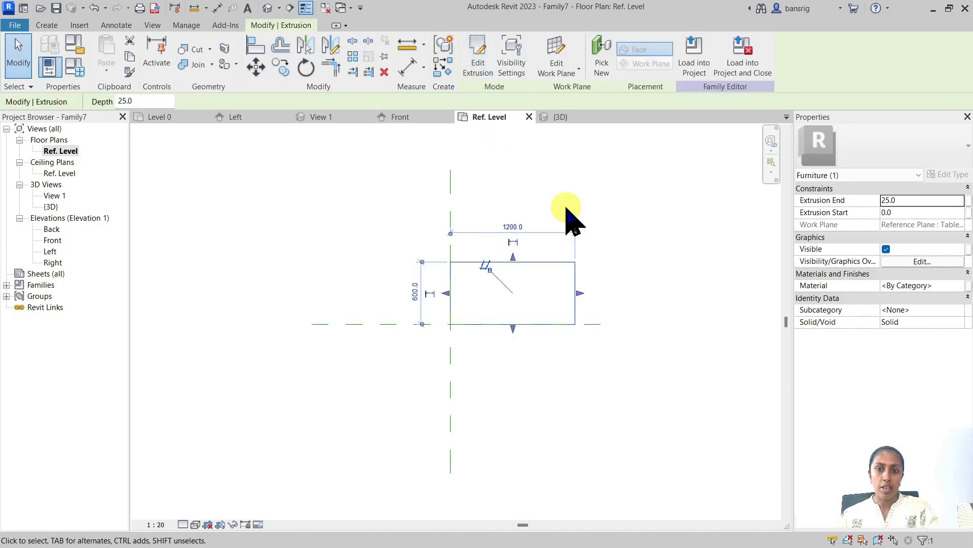
left_click(640, 248)
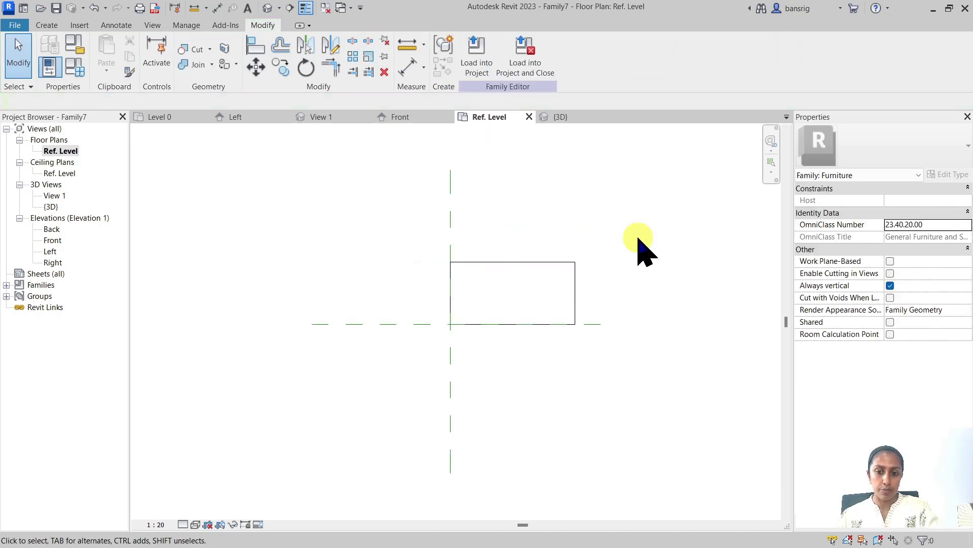
- Open the 3D view of the tabletop and switch its visual style to Shaded
left_click(266, 8)
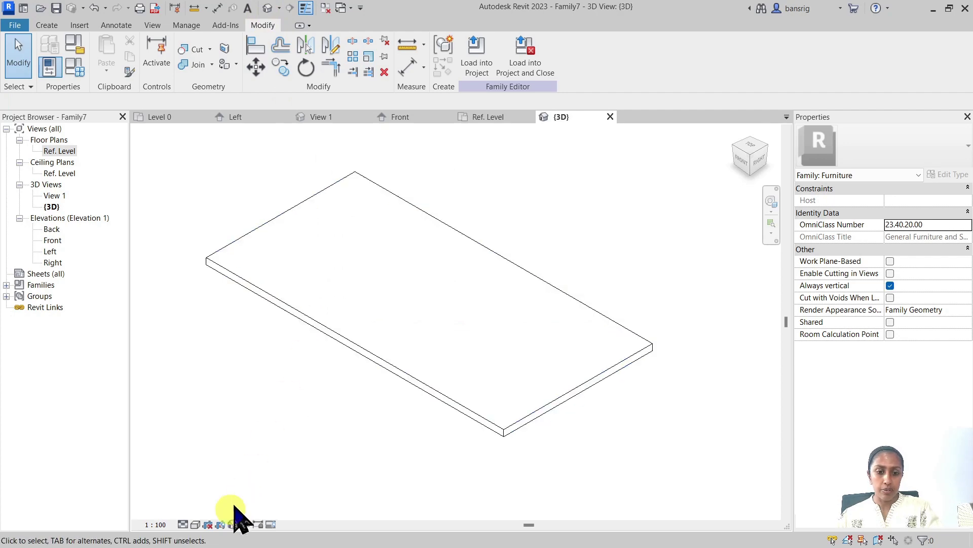
left_click(196, 525)
left_click(210, 486)
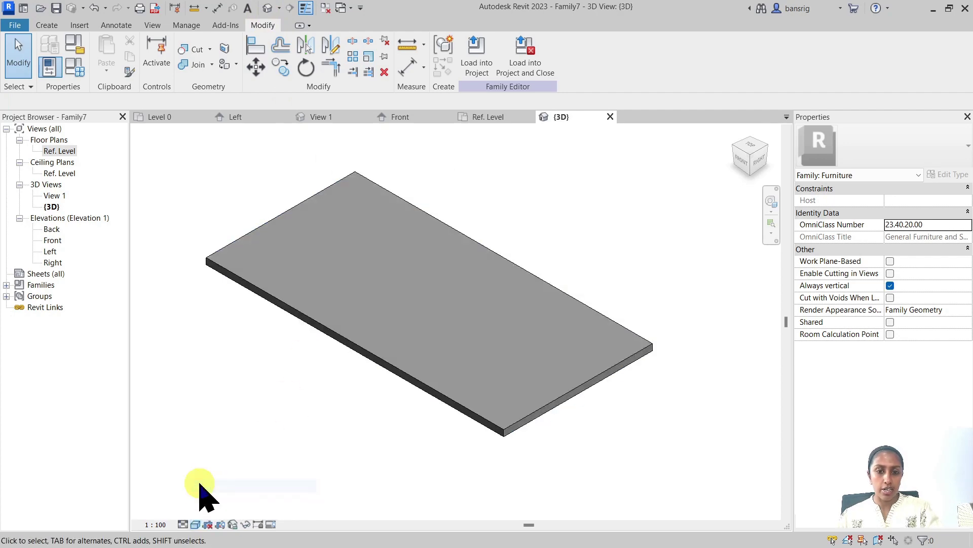
- For the tabletop's material, duplicate the Default material and name the copy Wood_Table Top
left_click(411, 386)
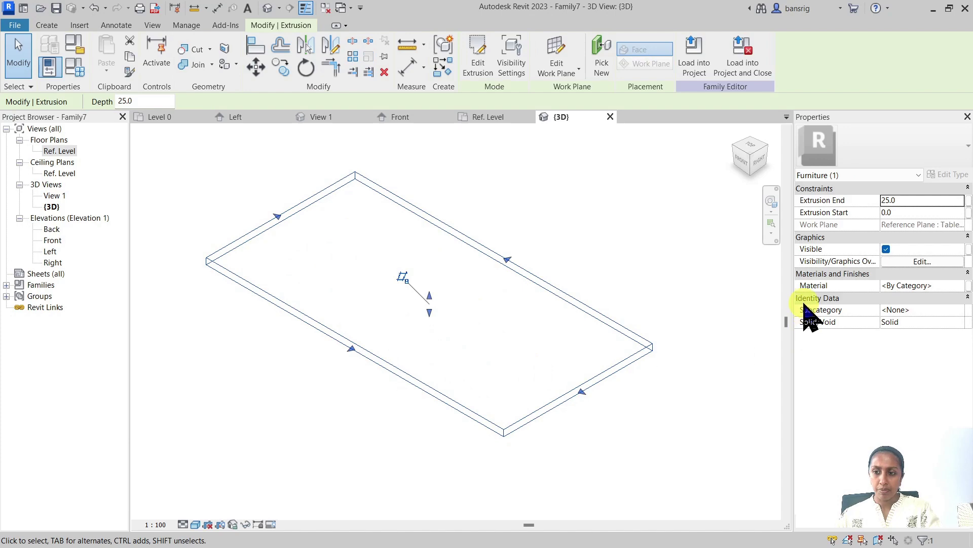
left_click(960, 285)
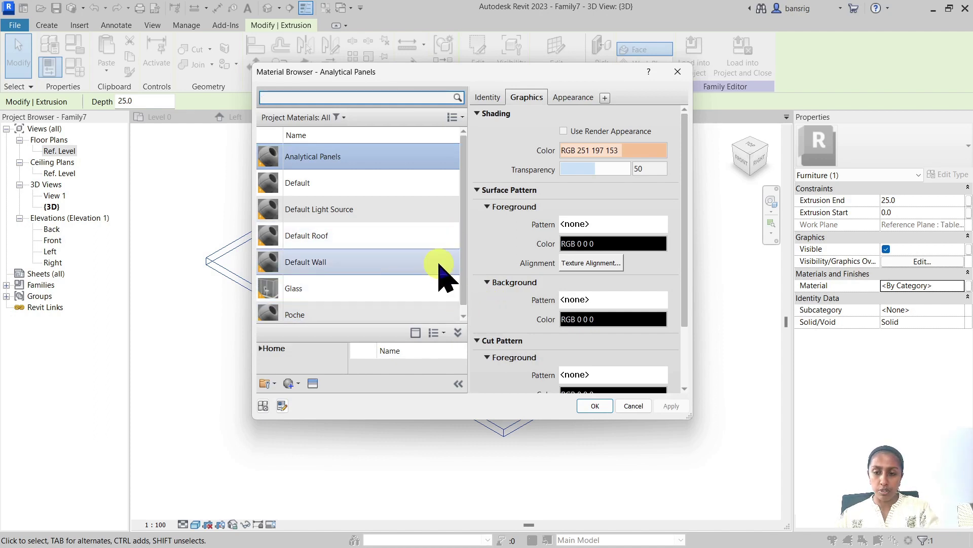
left_click(303, 184)
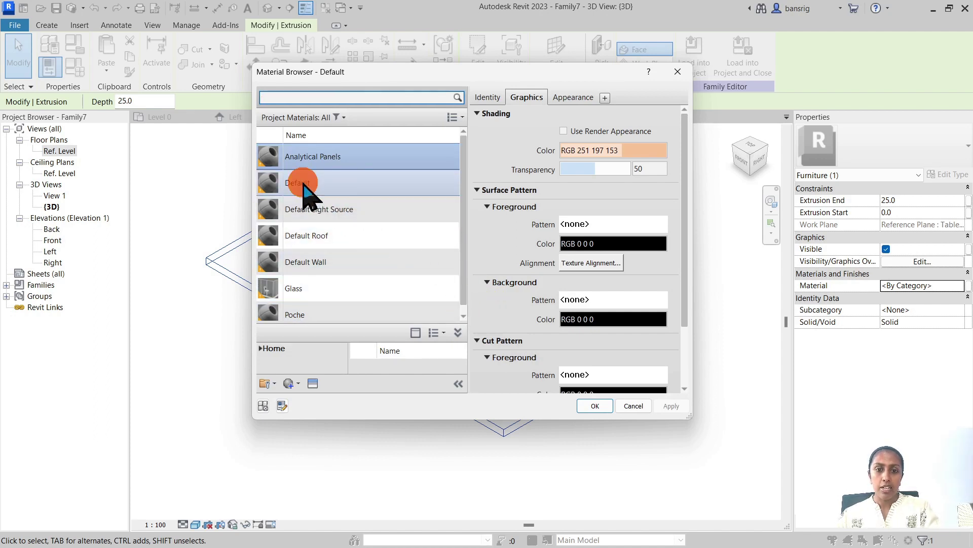
right_click(375, 184)
left_click(408, 203)
type("Wood_Tabl")
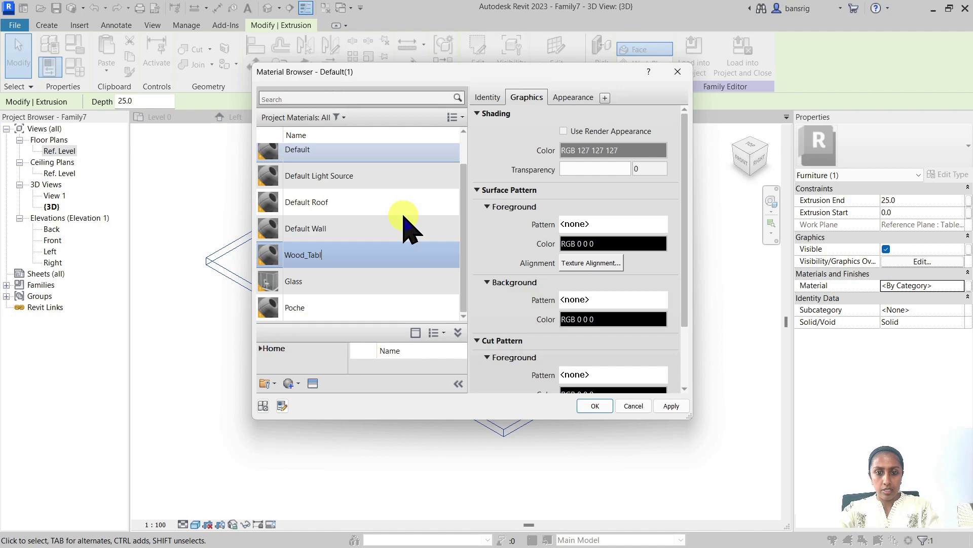
type("e Top")
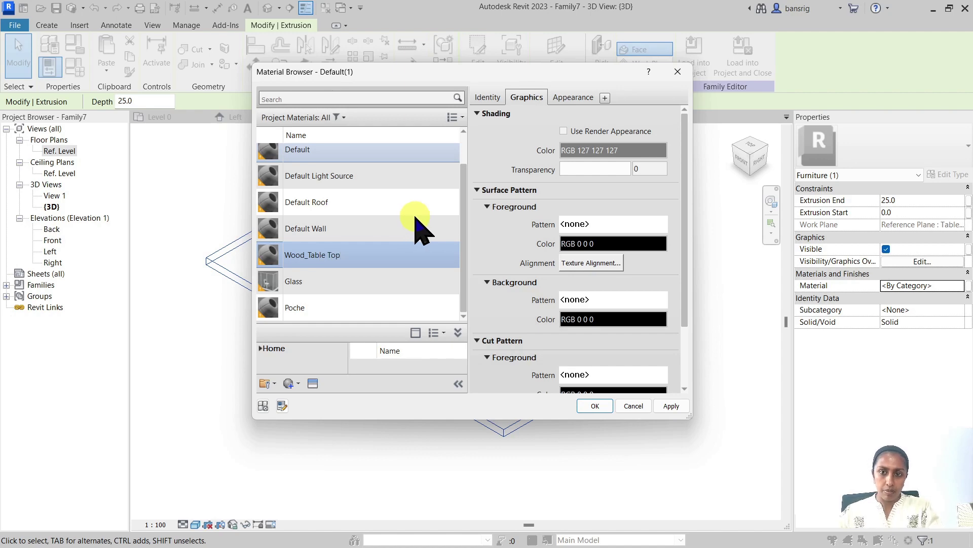
- Replace the appearance asset of Wood_Table Top with Cherry, found by searching the asset library for Wood
left_click(567, 98)
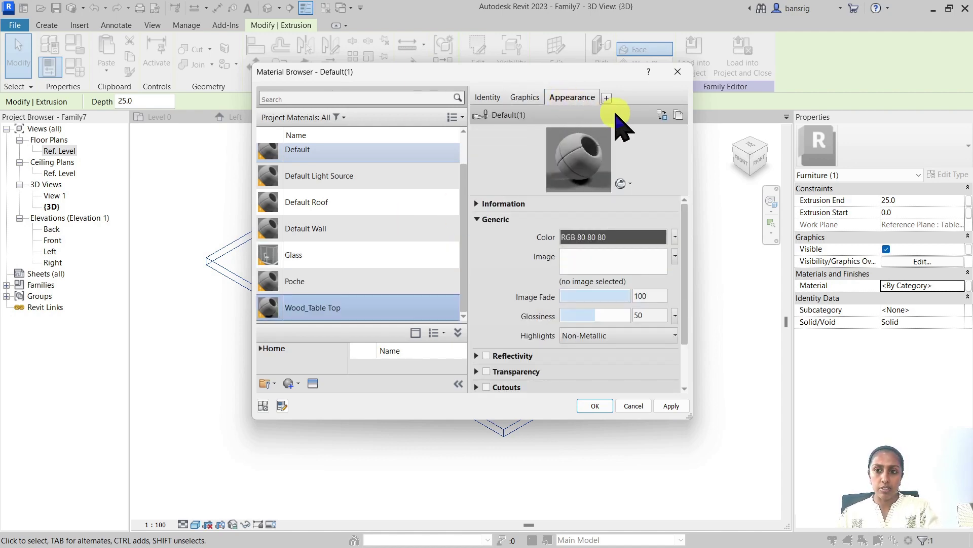
left_click(659, 114)
left_click(293, 32)
type("Wood")
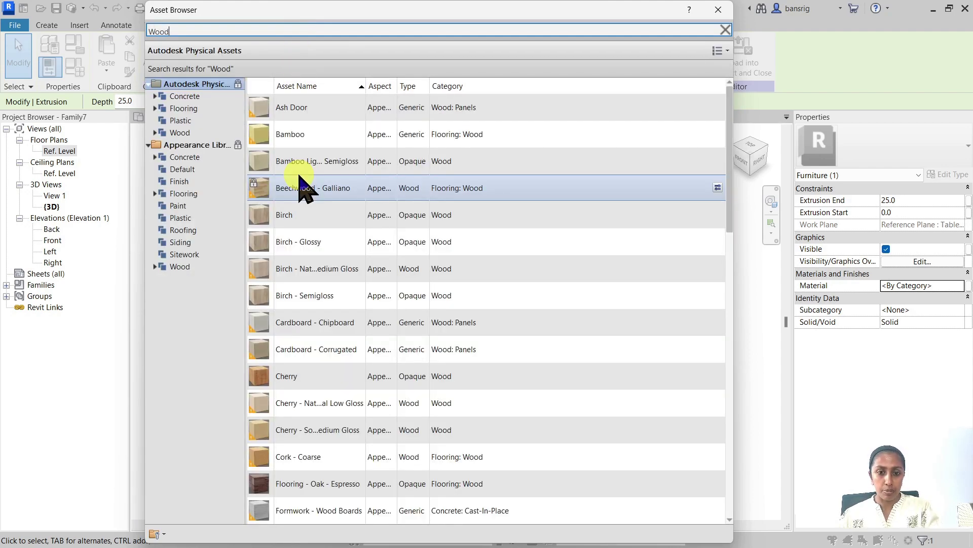
left_click(307, 375)
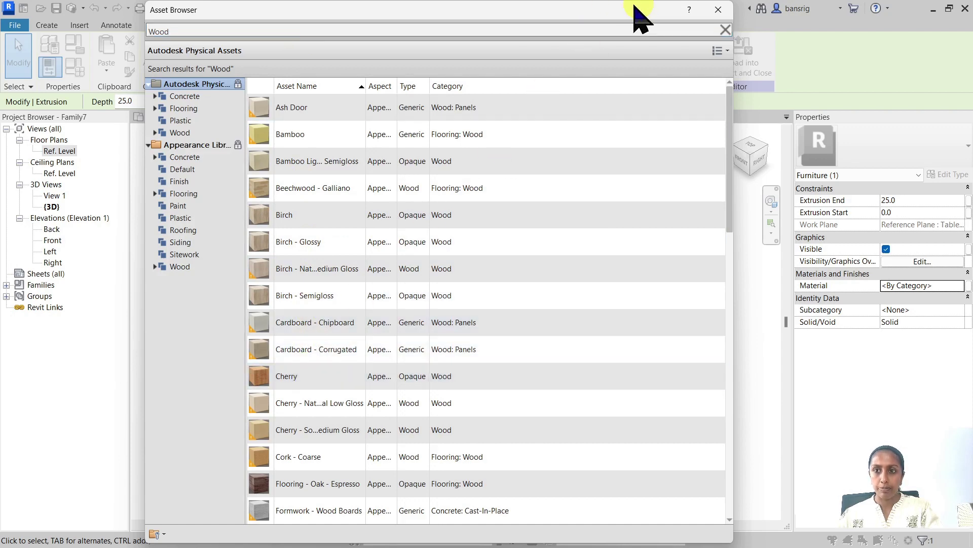
left_click(718, 9)
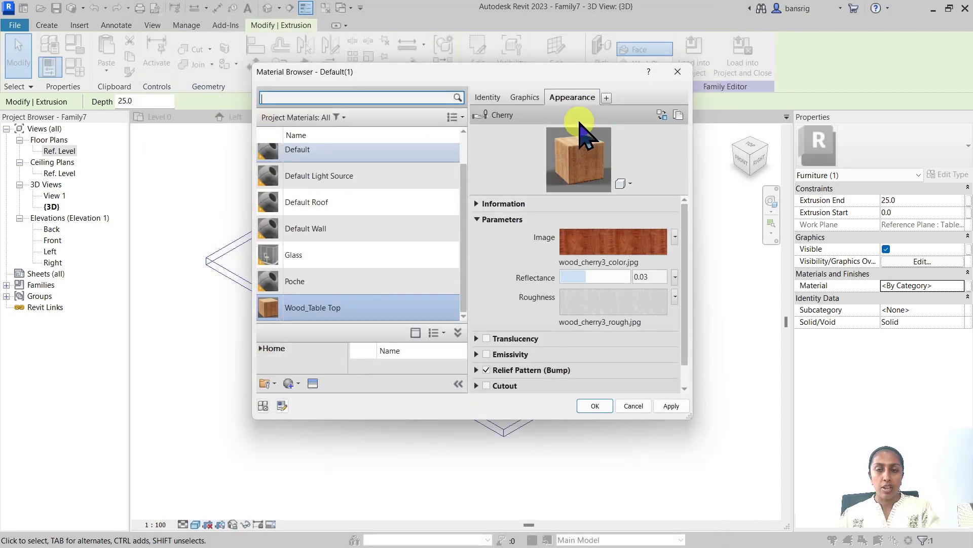
- Make Wood_Table Top use its render appearance for shading and apply the material to the tabletop
left_click(525, 97)
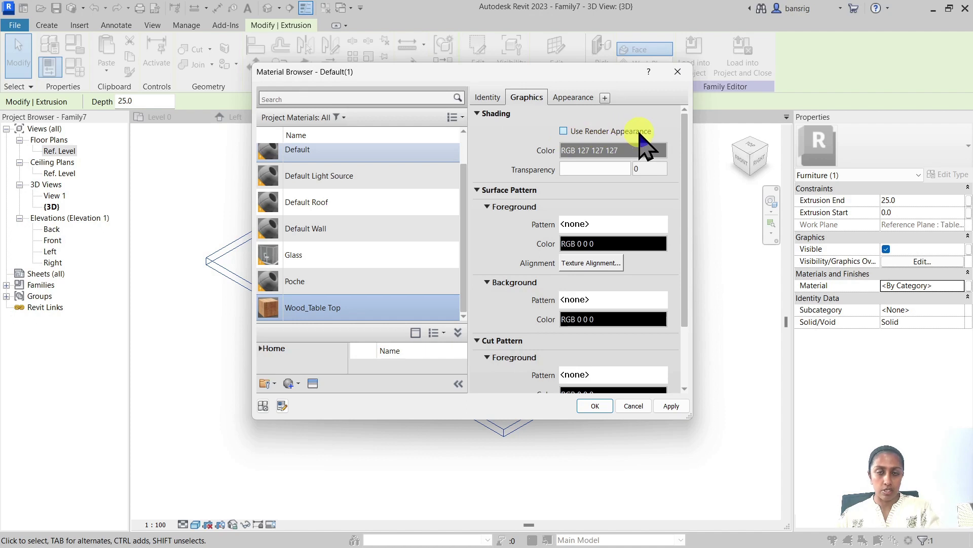
left_click(564, 132)
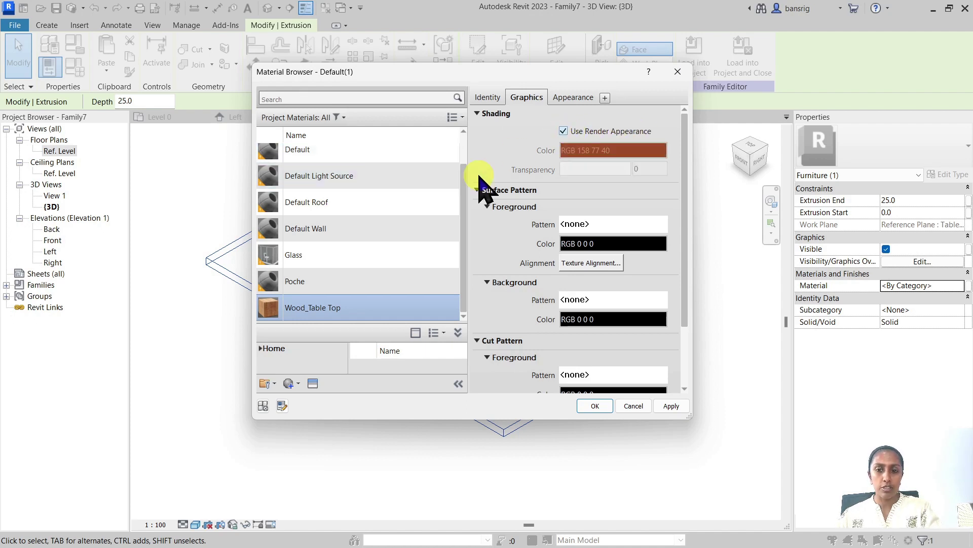
left_click(560, 98)
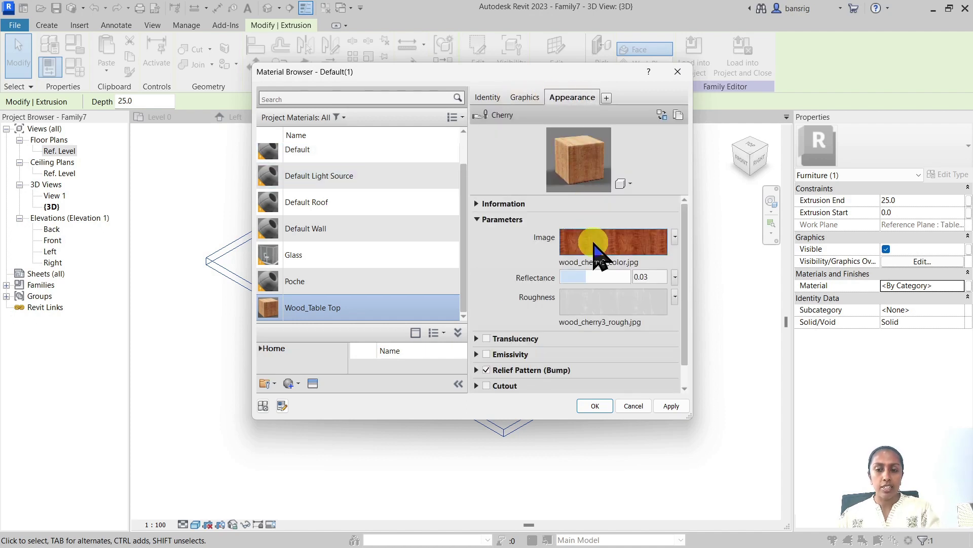
mouse_move(597, 247)
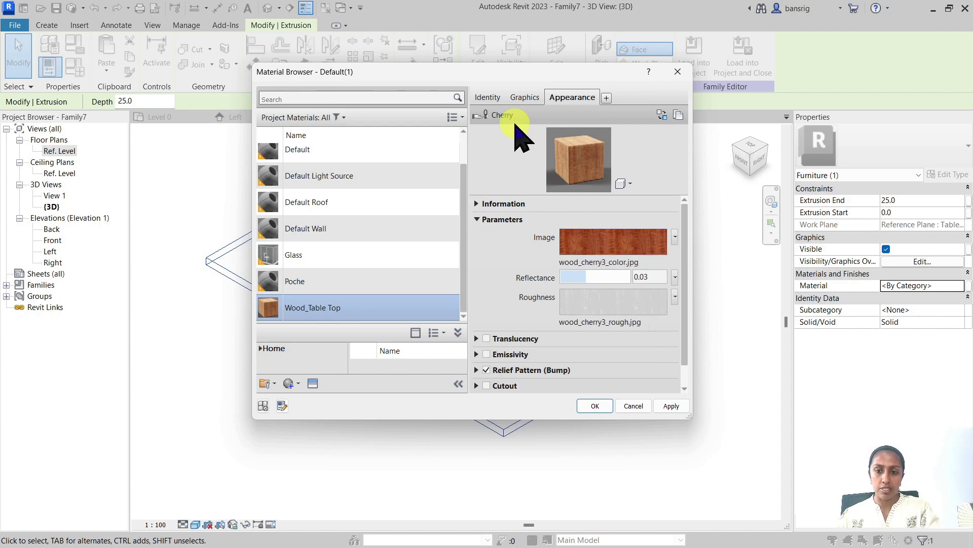
left_click(520, 97)
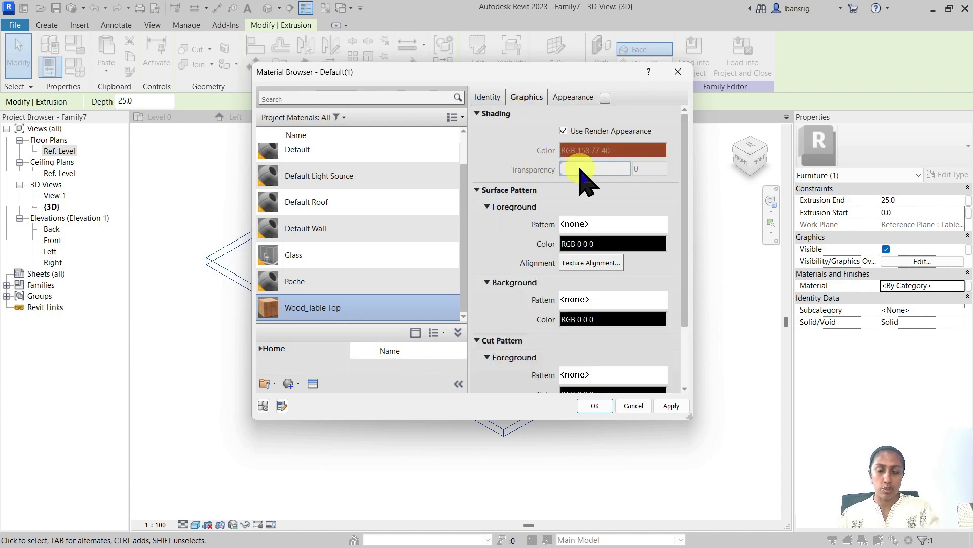
left_click(595, 406)
left_click(616, 450)
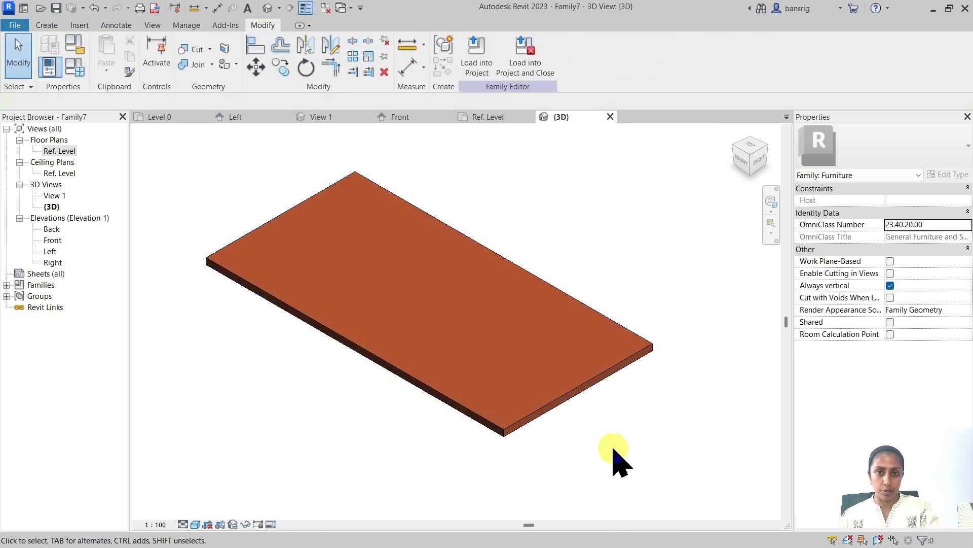
- Inspect the tabletop in the Front elevation, and in the Ref. Level plan extrude a circle beside it with an Extrusion End of 900 mm
double_click(53, 241)
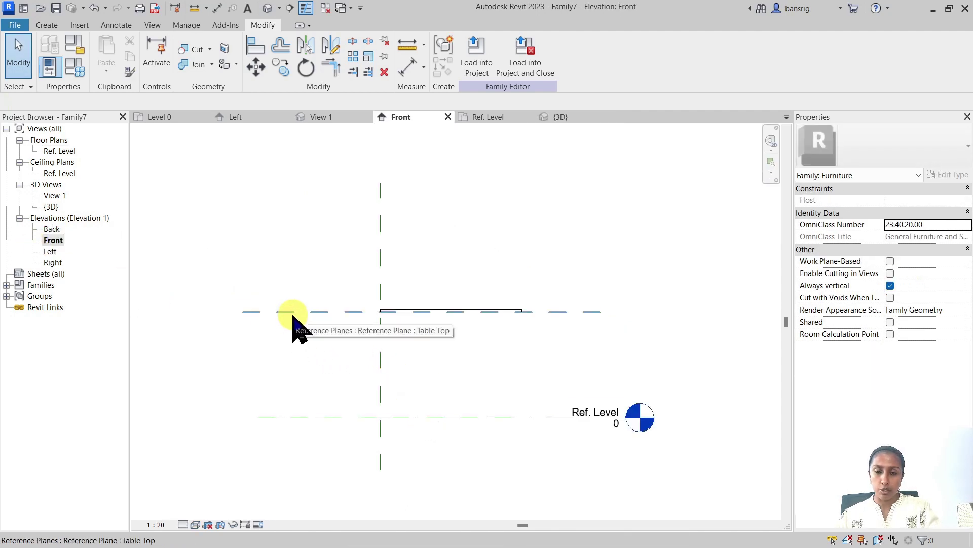
left_click(426, 310)
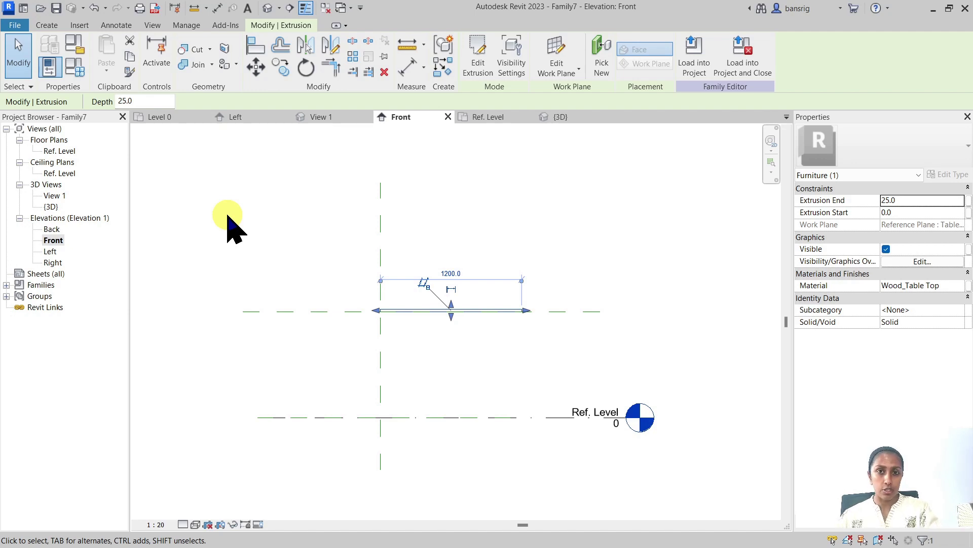
double_click(57, 151)
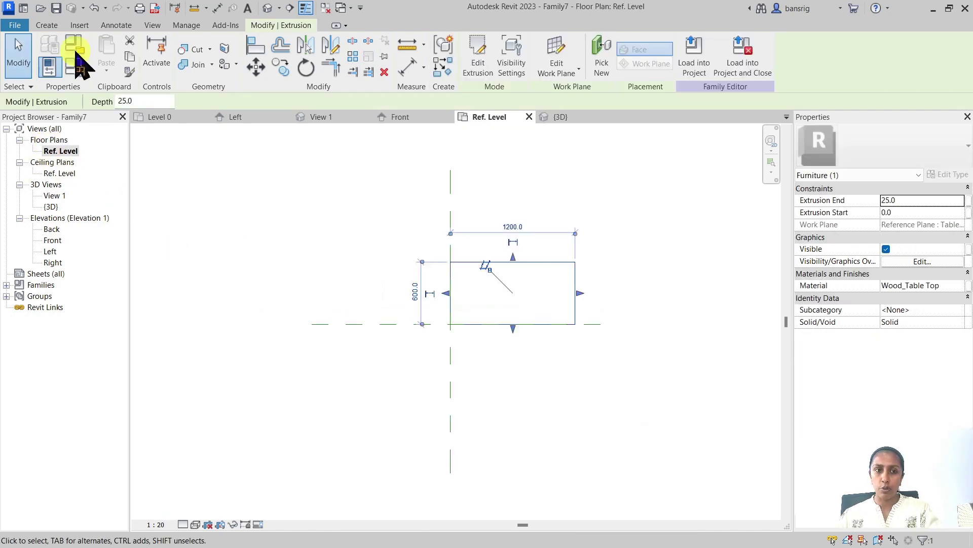
left_click(47, 25)
left_click(100, 71)
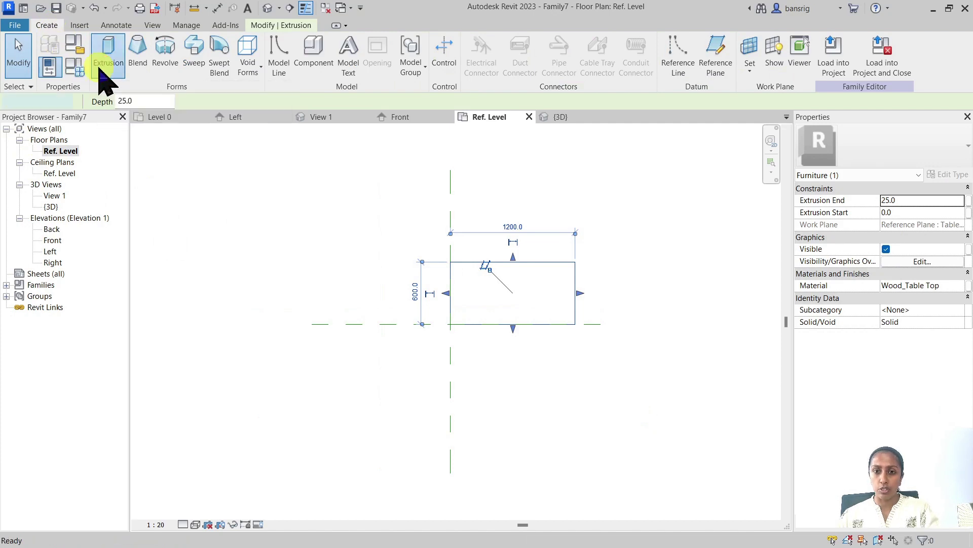
left_click(552, 43)
left_click(370, 268)
left_click(379, 287)
left_click(927, 199)
type("900")
left_click(473, 67)
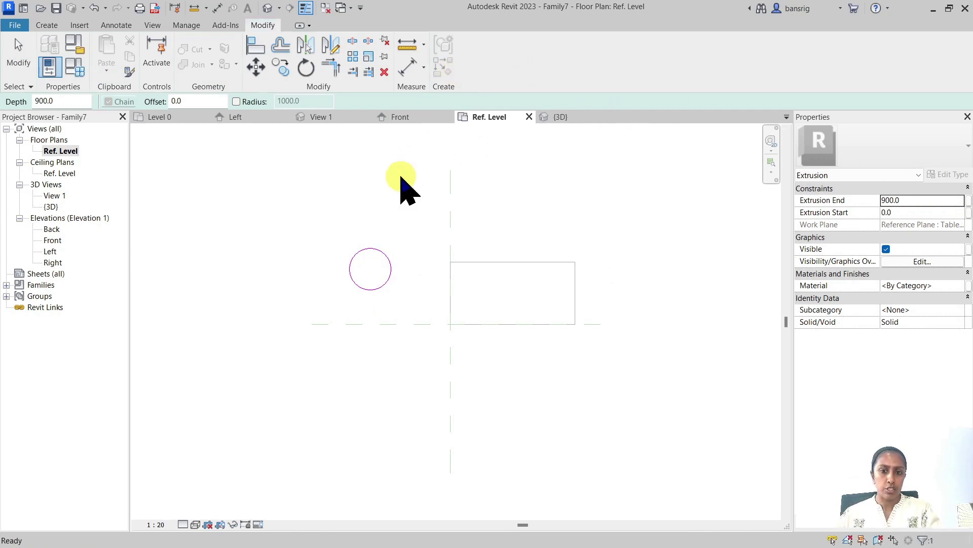
- Examine the extruded cylinder against the tabletop in the 3D view and delete the cylinder
left_click(267, 7)
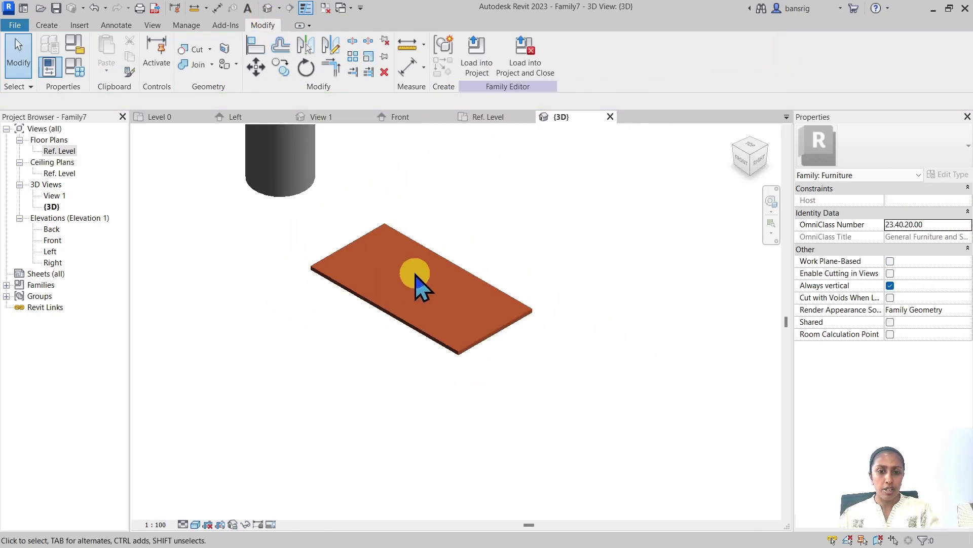
scroll(405, 274, "down", 3)
middle_click_drag(330, 240, 331, 282)
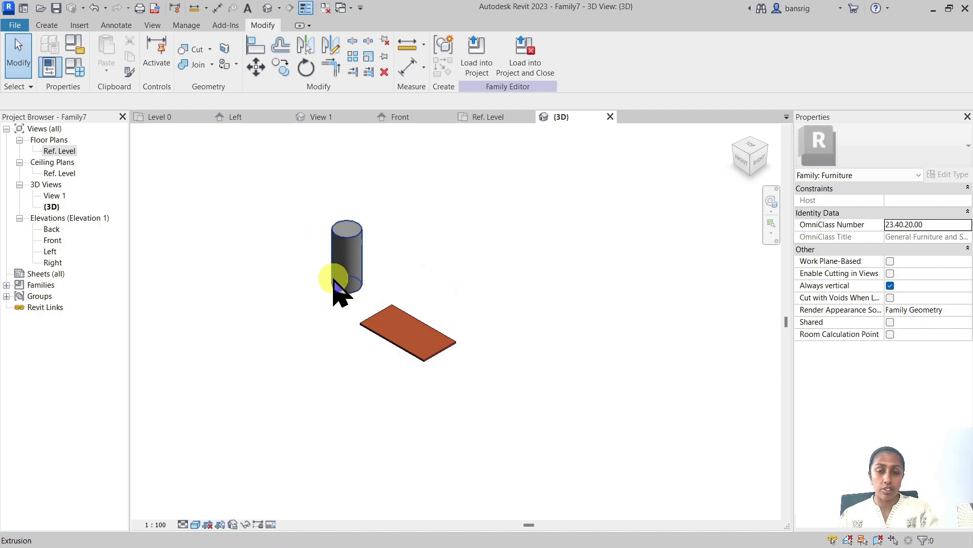
left_click(335, 284)
key("Delete")
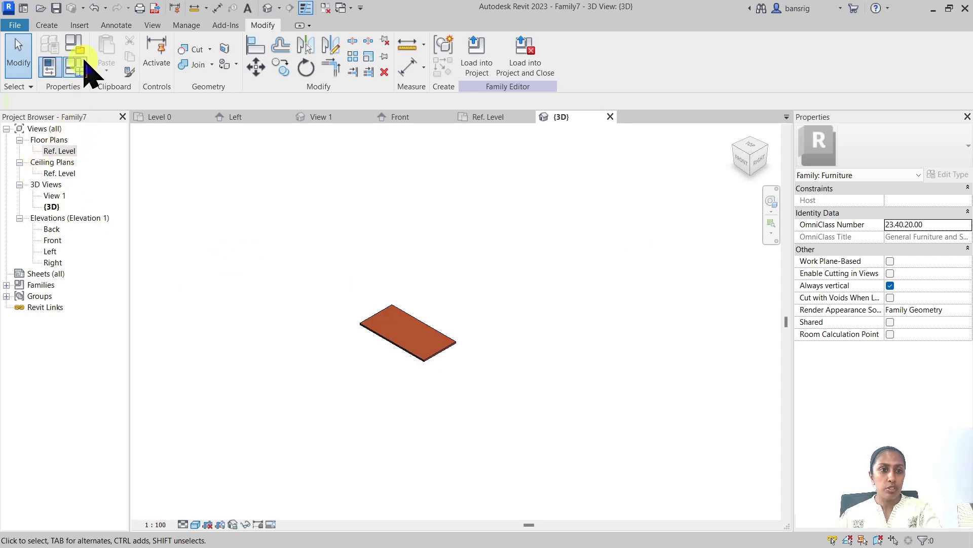
- In the Ref. Level plan, set the work plane to Level : Ref. Level
left_click(48, 25)
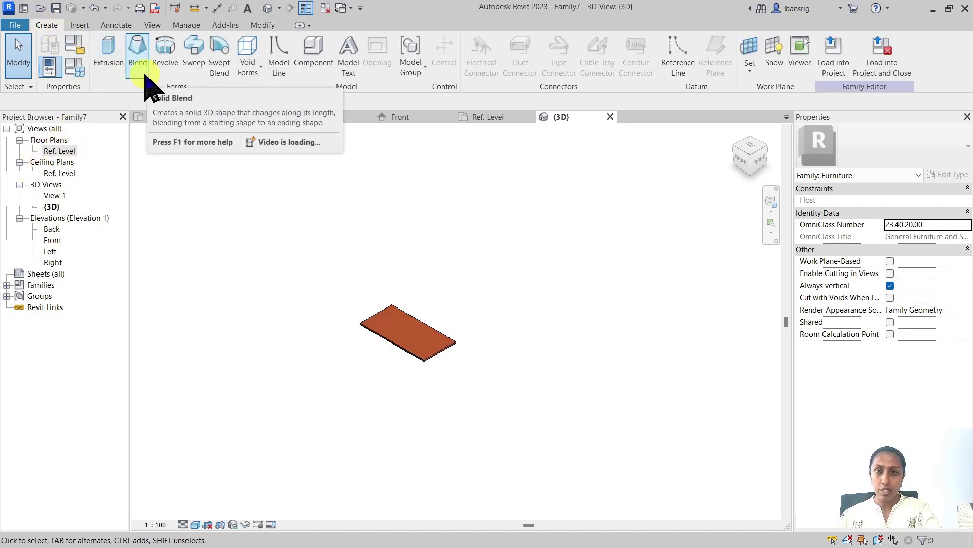
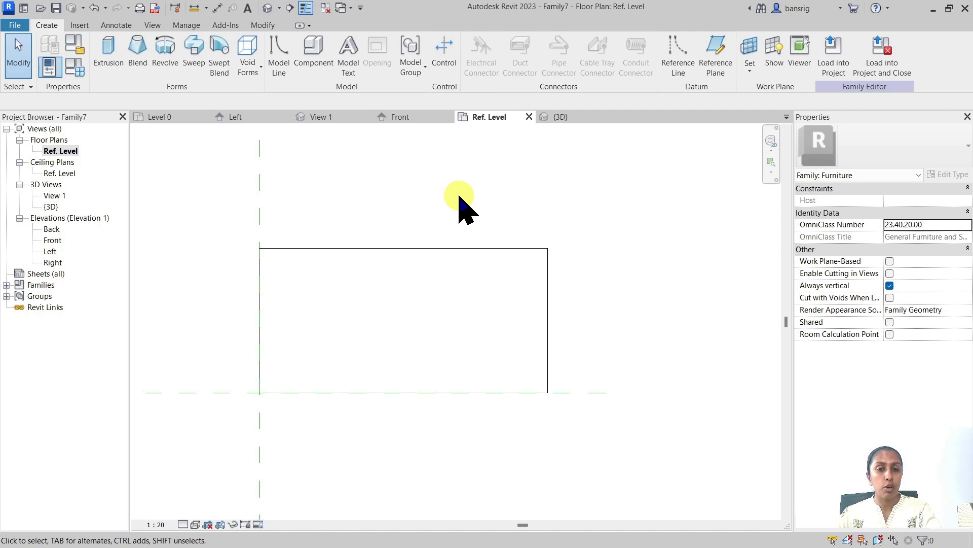
left_click(750, 47)
left_click(560, 261)
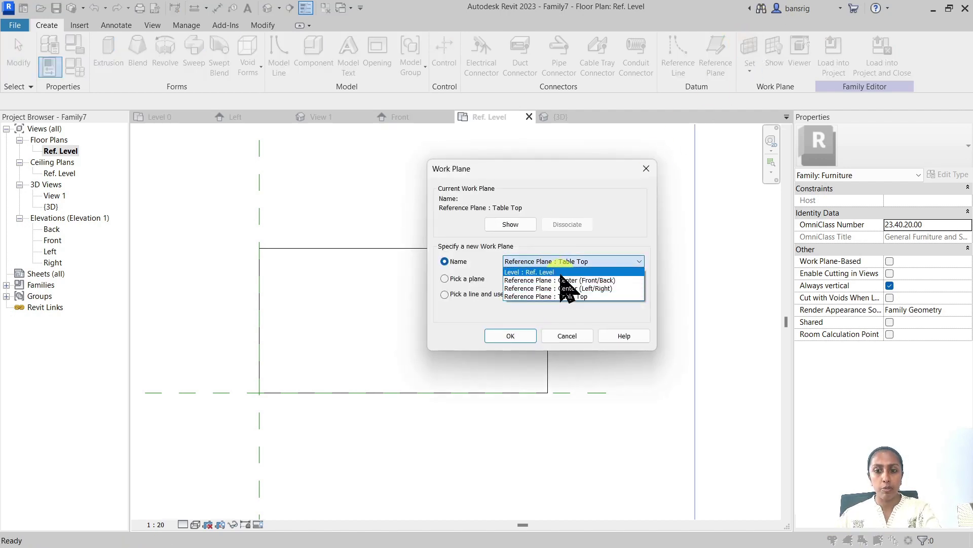
left_click(560, 277)
left_click(512, 336)
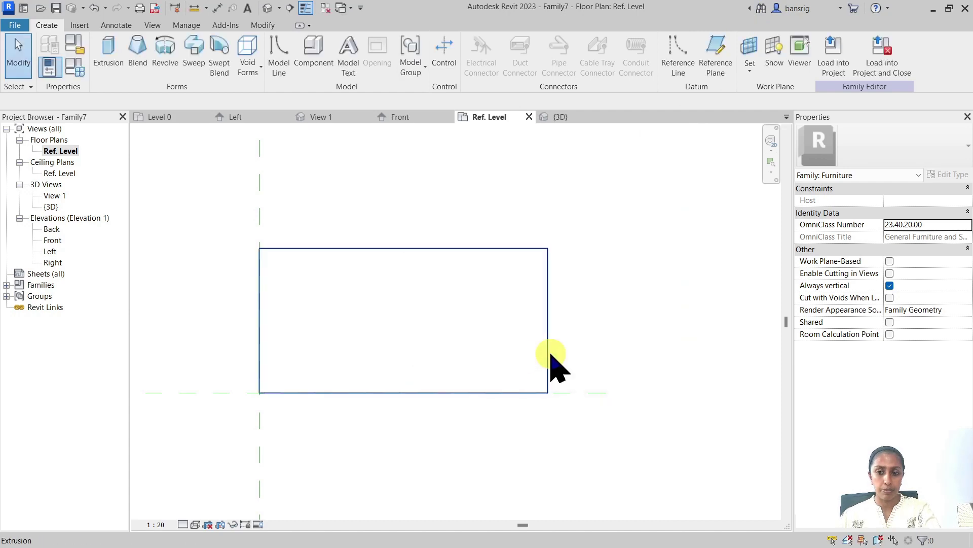
- Start a Blend and sketch its base circle, about 45 mm in radius, inside the tabletop's lower-left corner
left_click(138, 64)
left_click(615, 44)
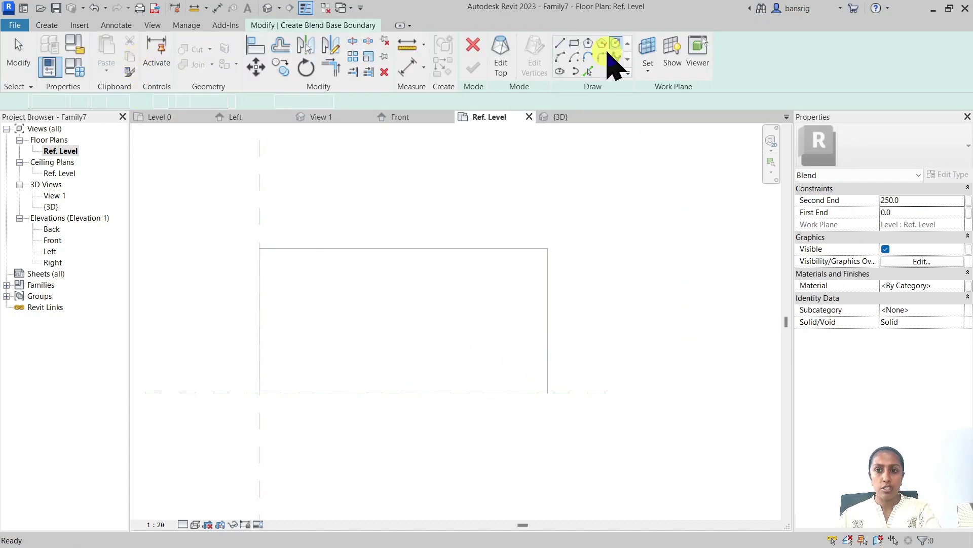
scroll(266, 380, "up", 5)
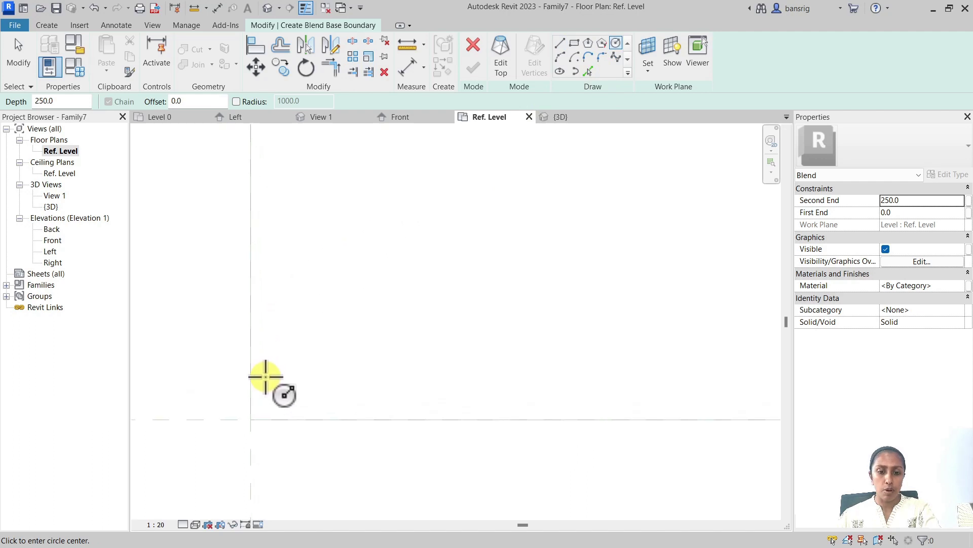
left_click(316, 365)
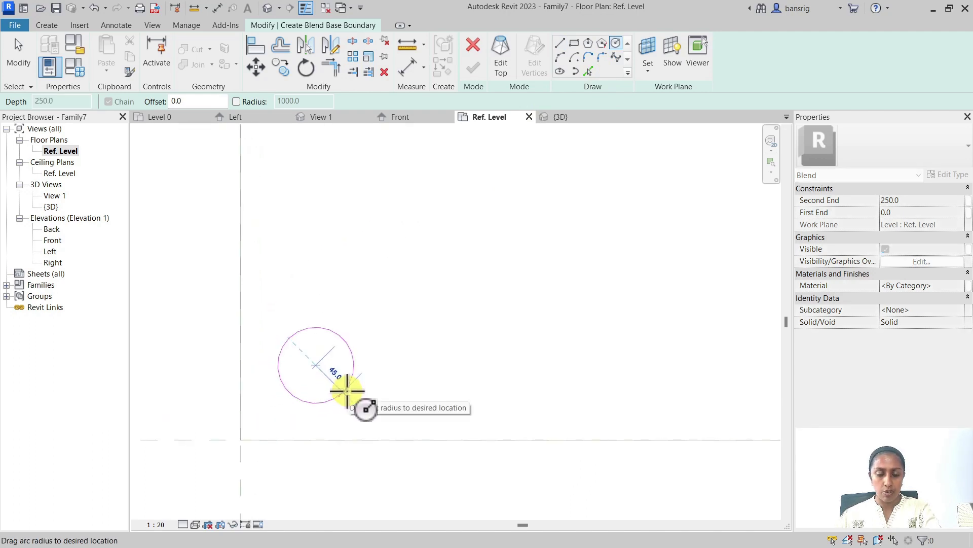
left_click(344, 388)
key("Escape")
key("Escape")
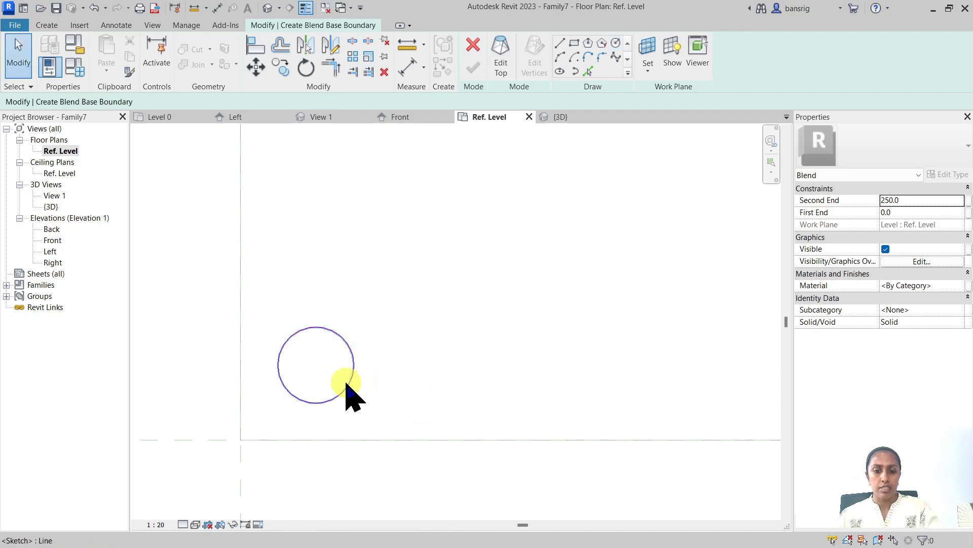
- Set the radius of the blend's base circle to 60 mm
left_click(348, 386)
left_click(326, 344)
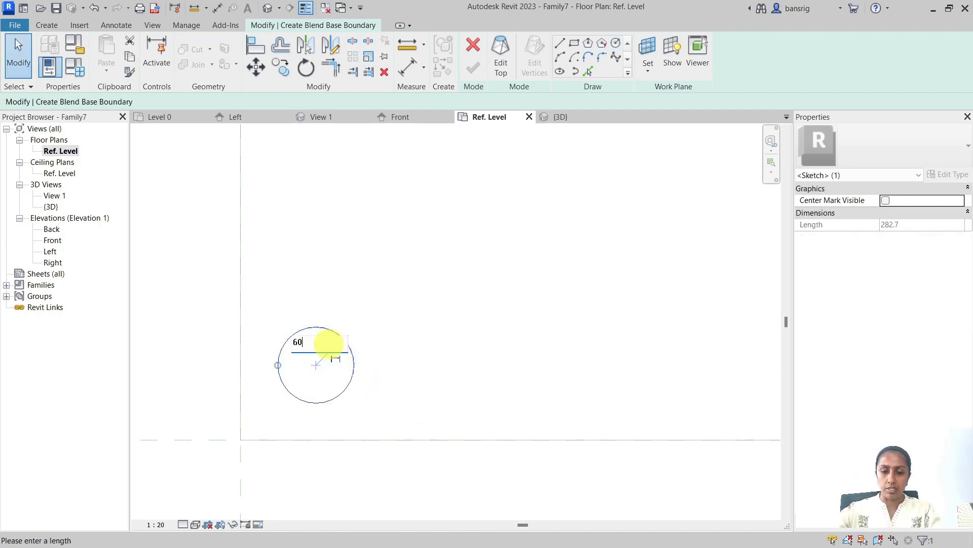
type("60")
key("Return")
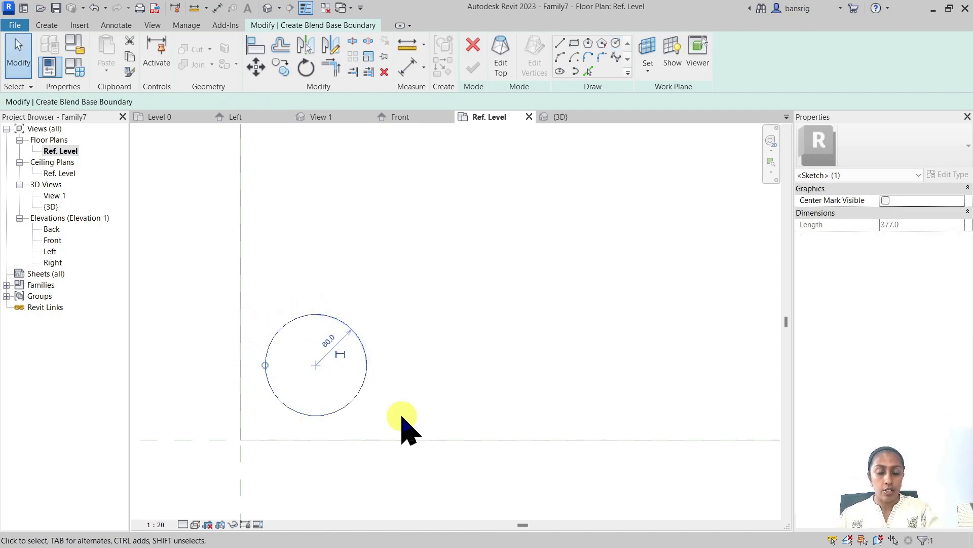
- Sketch the blend's top circle, about 30 mm in radius and concentric with the base circle, and finish the blend
key("Escape")
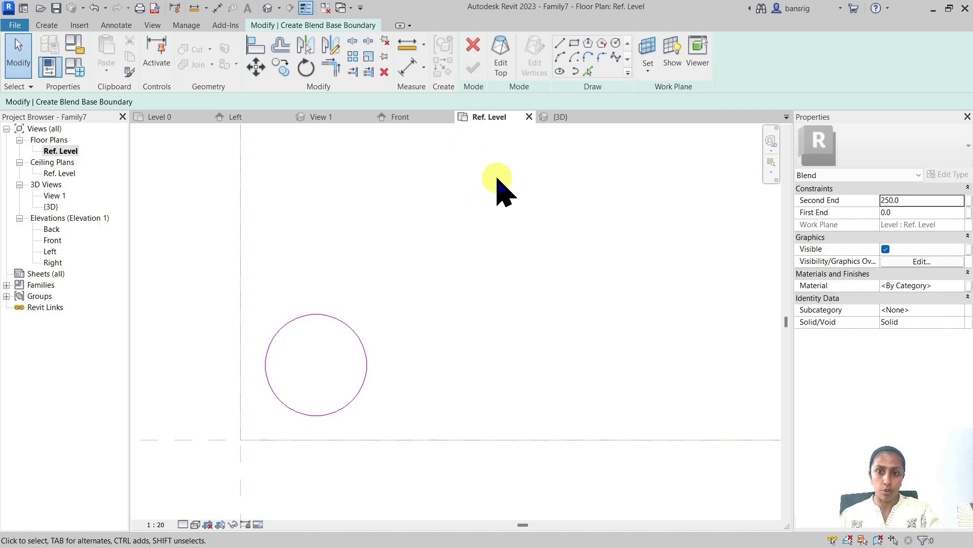
left_click(507, 76)
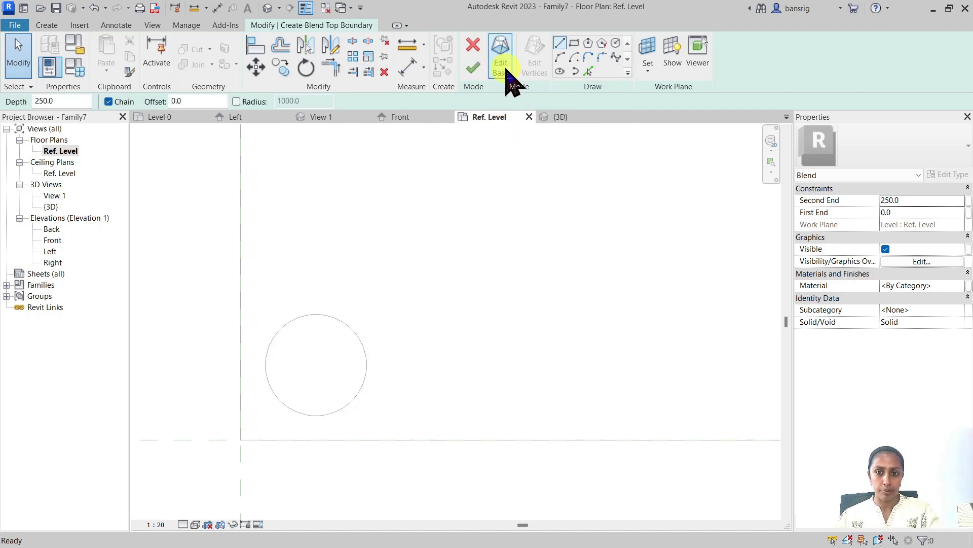
left_click(615, 43)
left_click(315, 365)
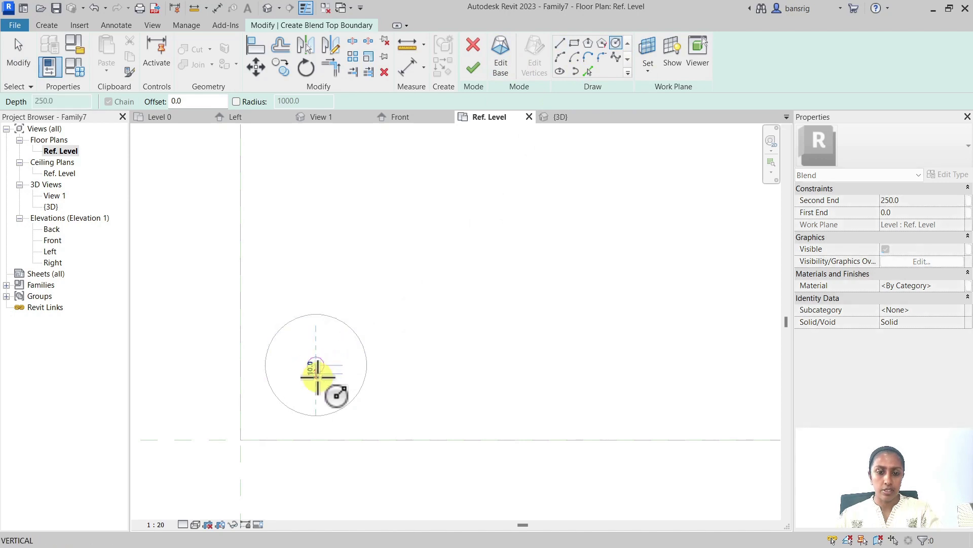
left_click(326, 389)
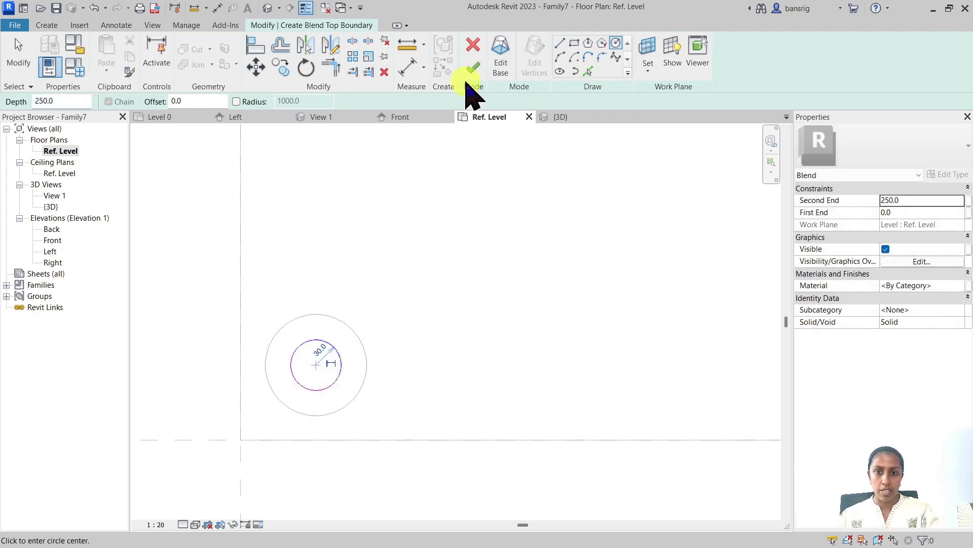
left_click(473, 69)
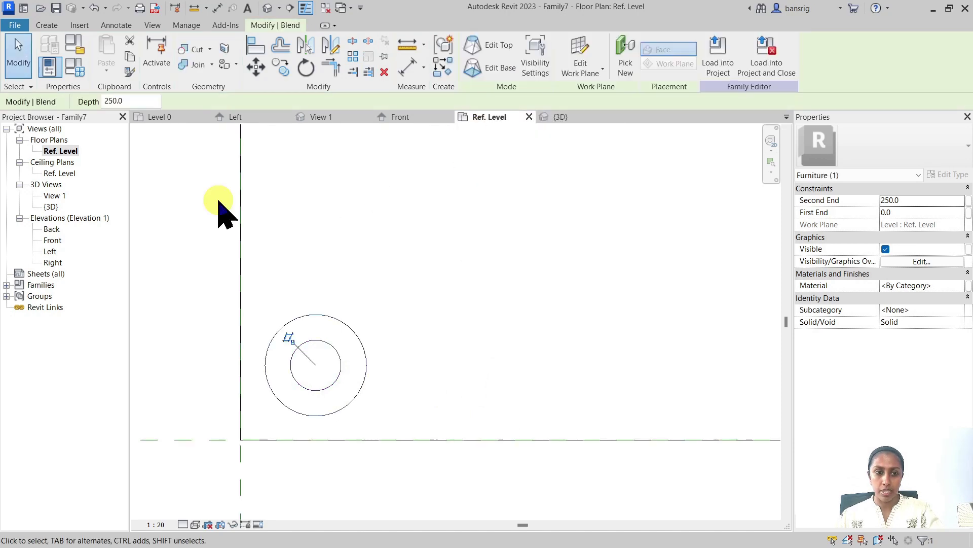
- In the Front elevation, stretch the blended leg's top to the tabletop's underside at 900 mm and inspect the leg in 3D
double_click(53, 240)
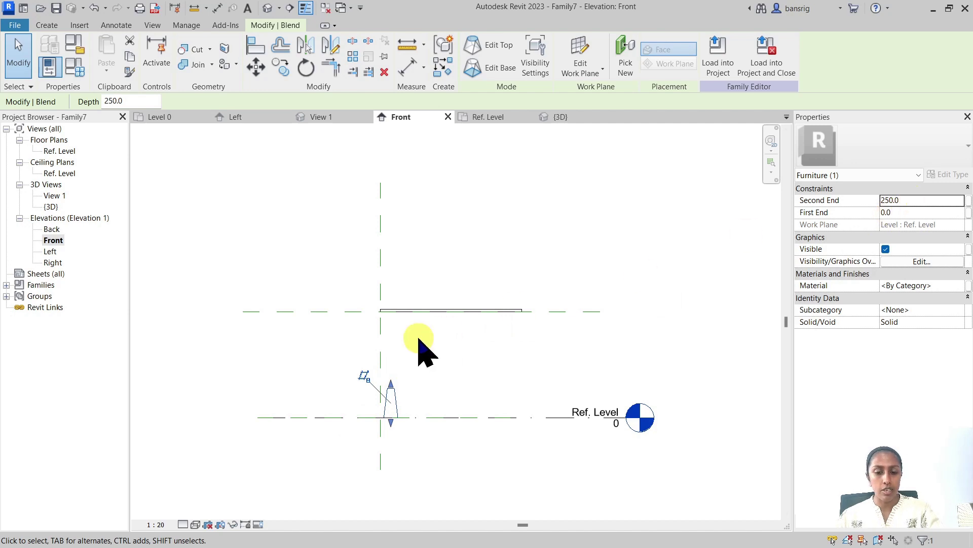
scroll(421, 355, "up", 4)
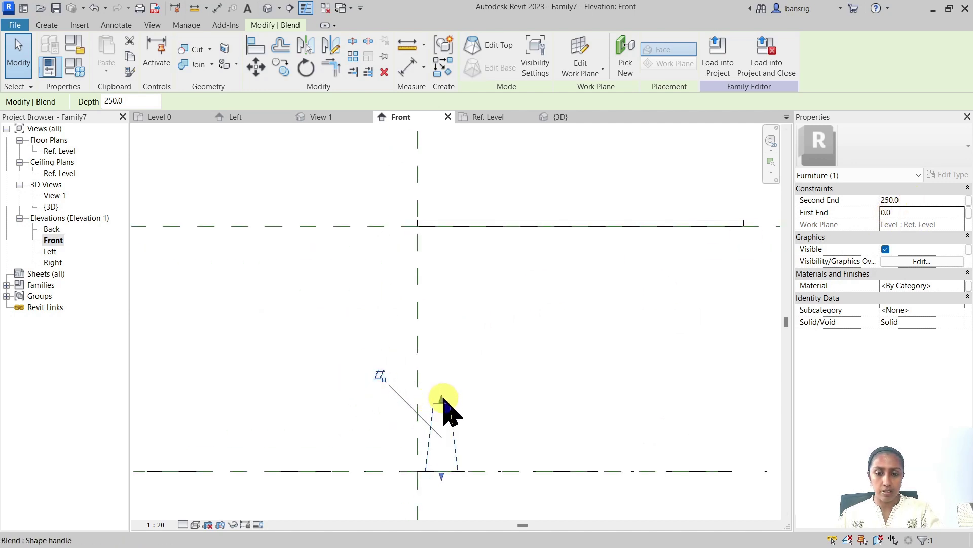
left_click_drag(443, 398, 446, 224)
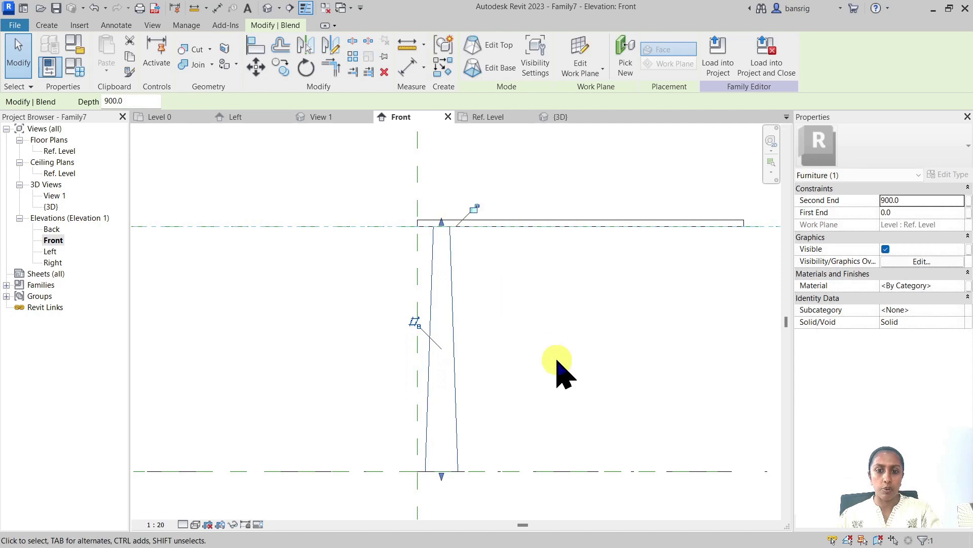
left_click(268, 8)
middle_click_drag(380, 440, 627, 290, "shift")
scroll(431, 386, "up", 3)
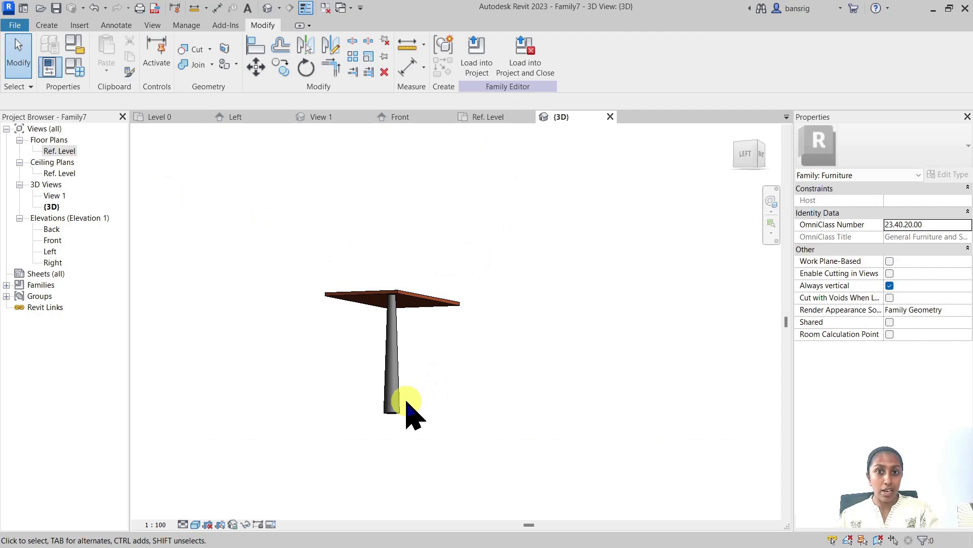
- In the Ref. Level plan, edit the leg's top boundary and set its circle radius to 35 mm
double_click(60, 151)
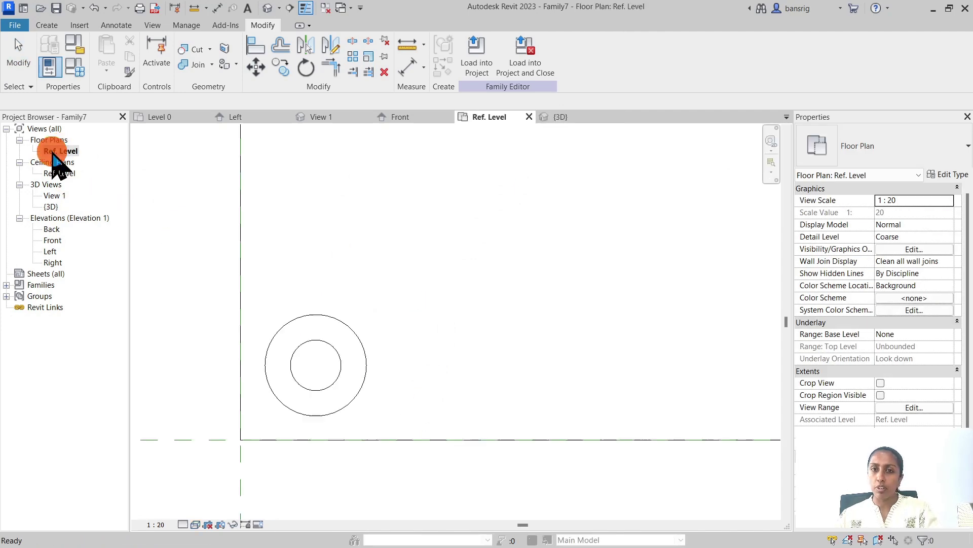
left_click(330, 316)
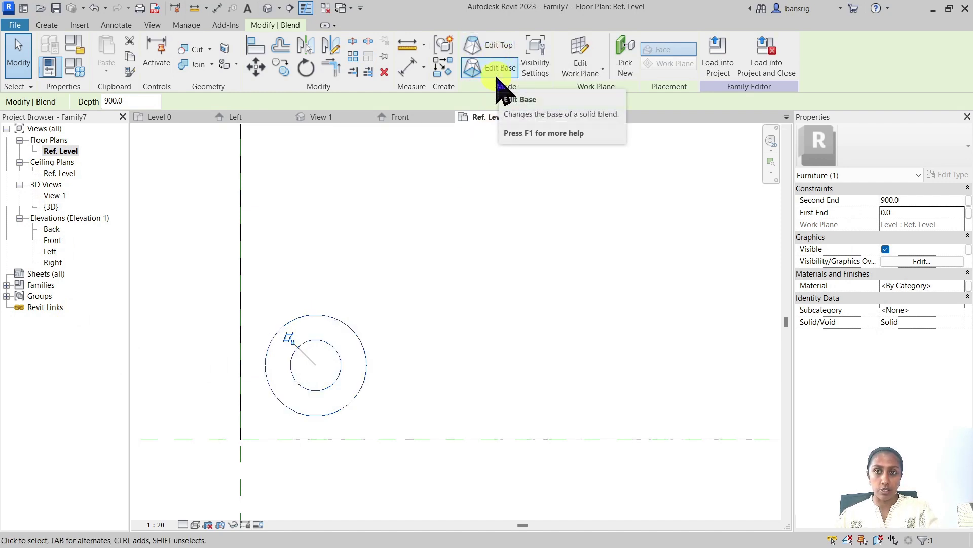
left_click(495, 45)
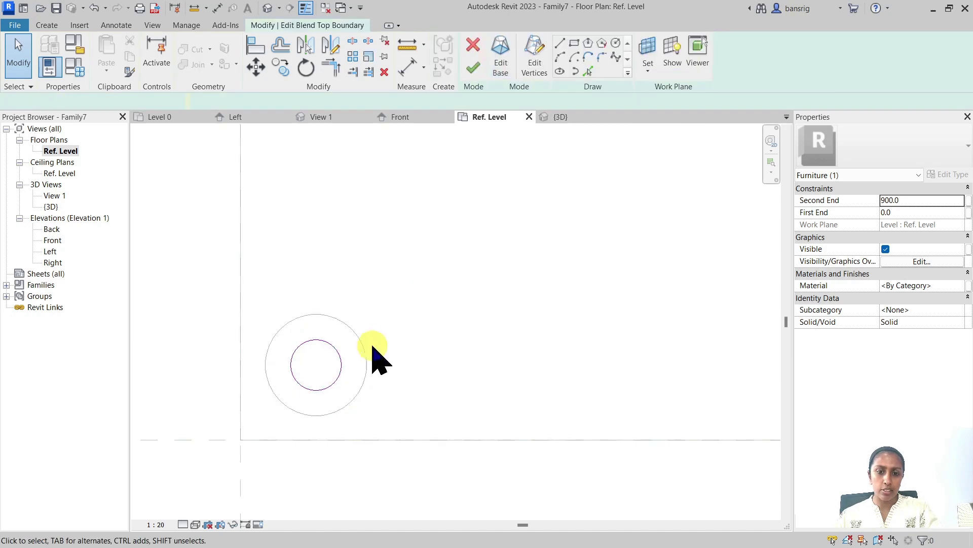
left_click(334, 349)
left_click(320, 350)
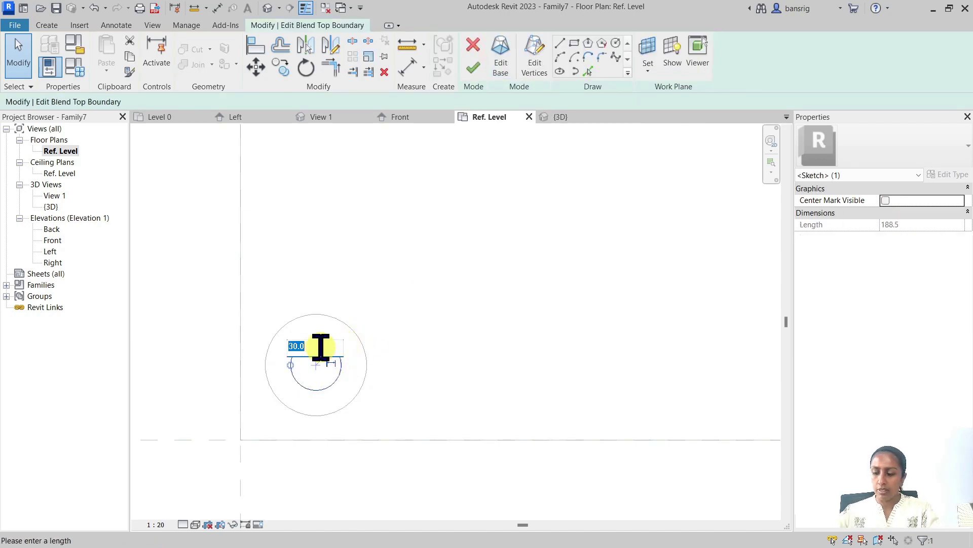
type("35")
key("Return")
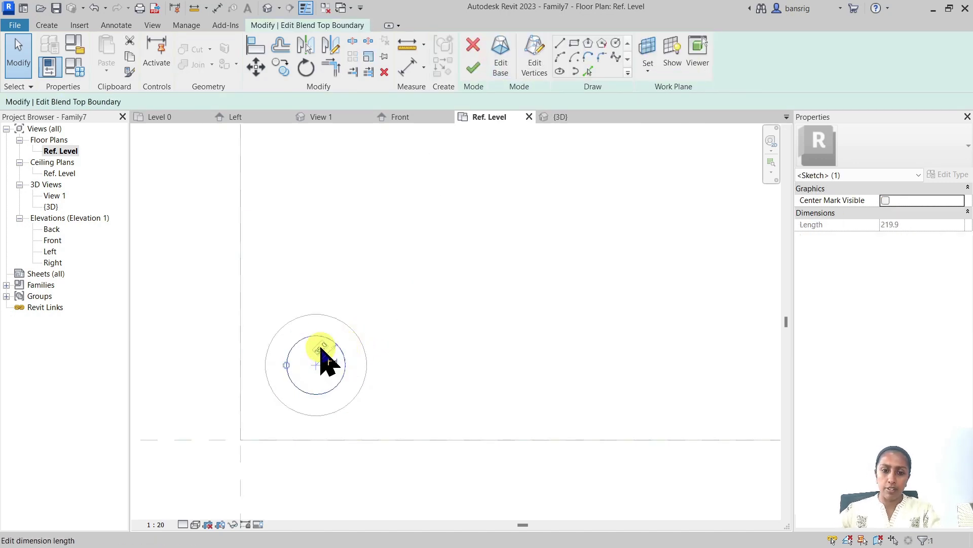
left_click(476, 69)
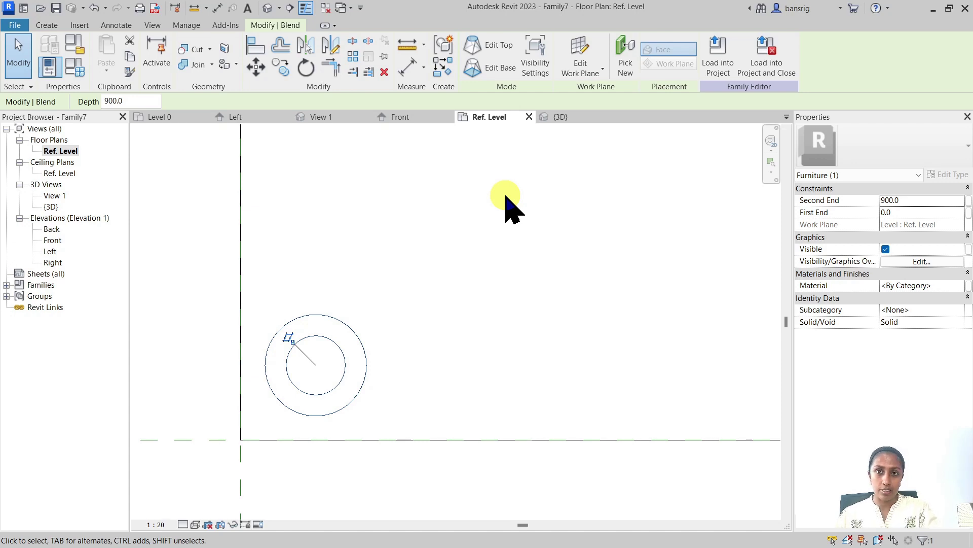
key("Escape")
- Mirror a copy of the leg across a horizontal axis drawn from the midpoint of the tabletop's short edge
scroll(385, 396, "down", 3)
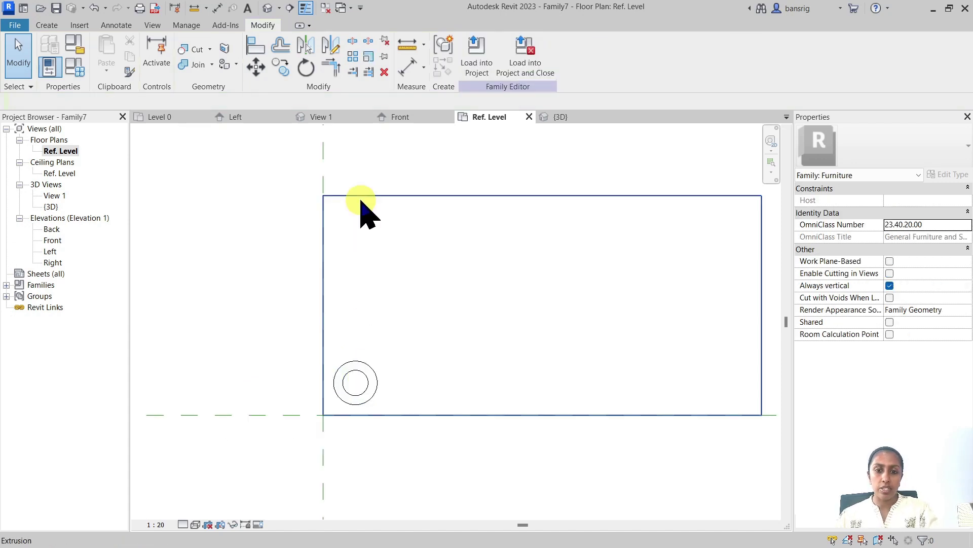
left_click(355, 375)
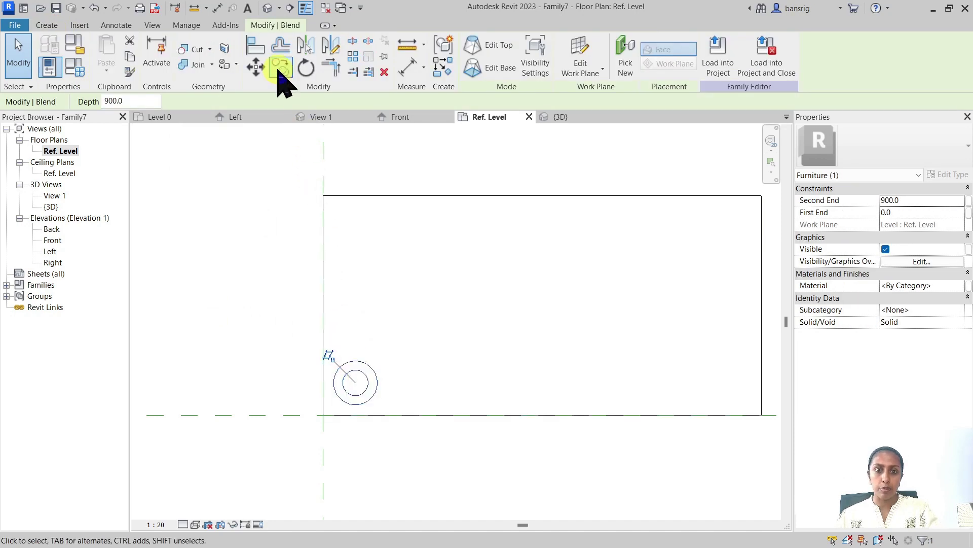
left_click(332, 48)
left_click(323, 303)
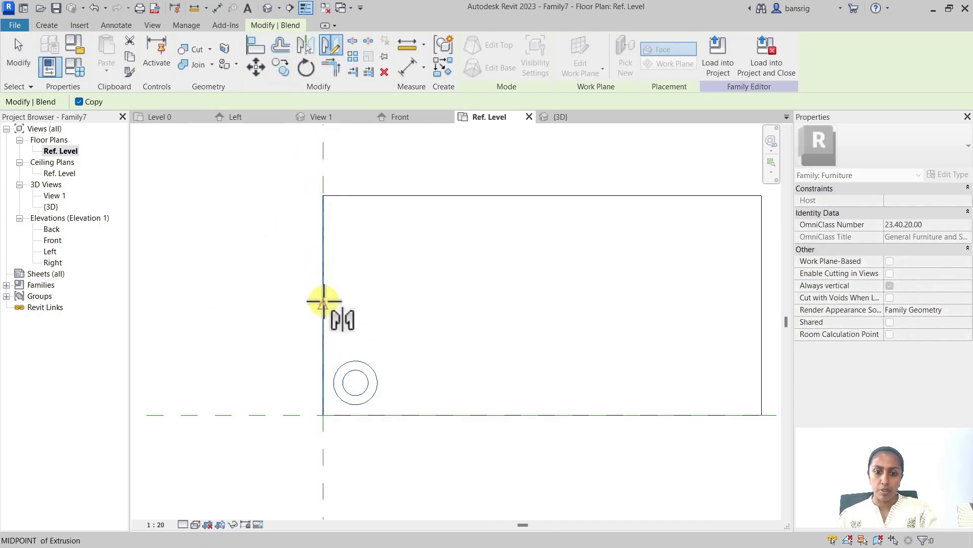
left_click(463, 303)
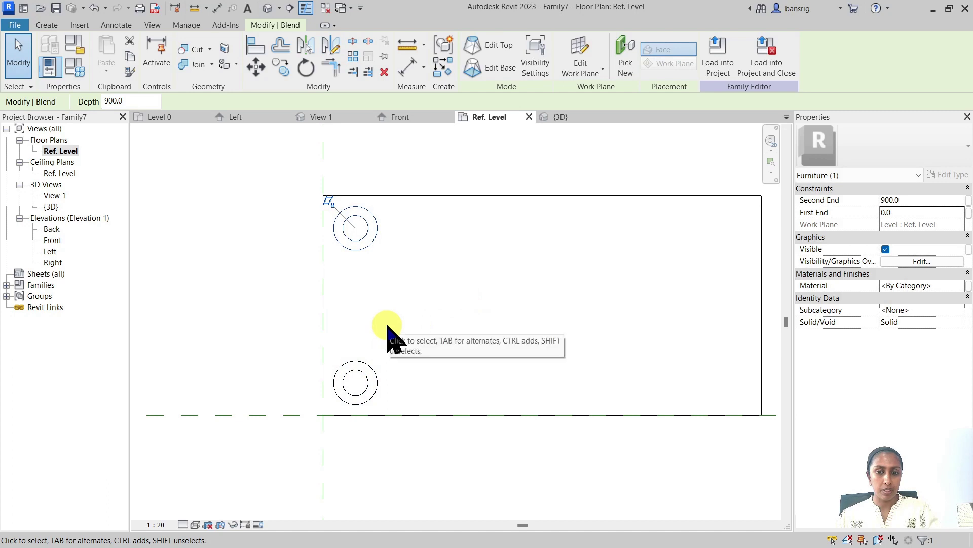
- Mirror copies of both legs across a vertical axis drawn from the midpoint of the tabletop's long edge
left_click(375, 380, "ctrl")
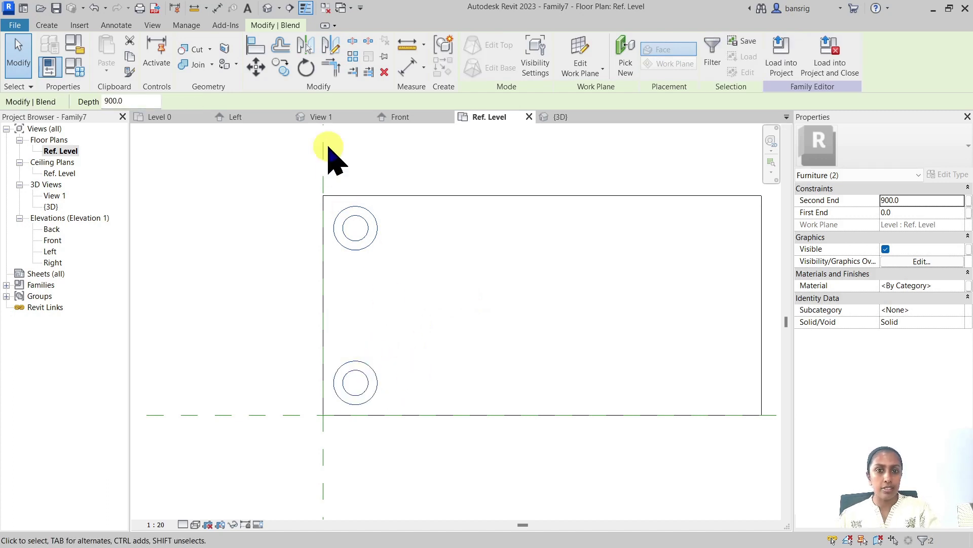
left_click(331, 46)
left_click(542, 196)
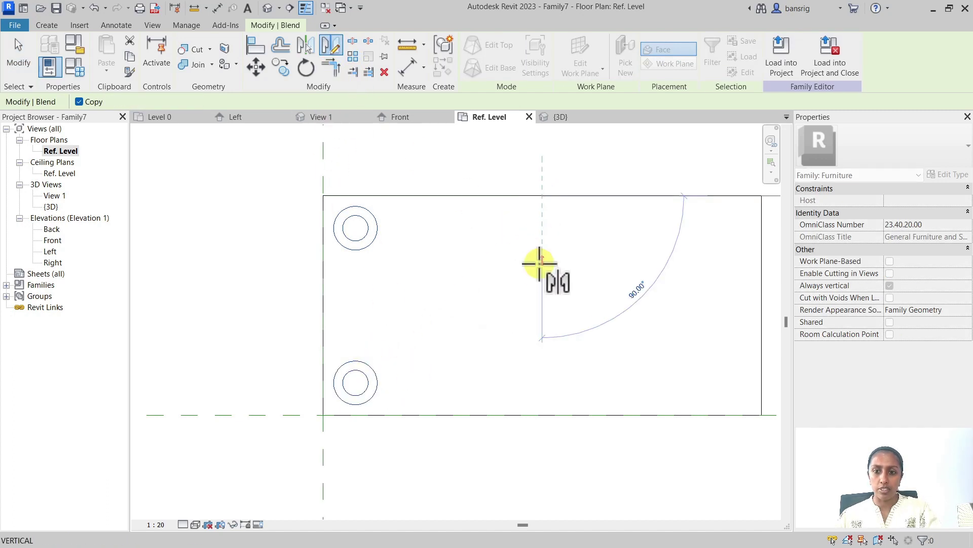
left_click(542, 284)
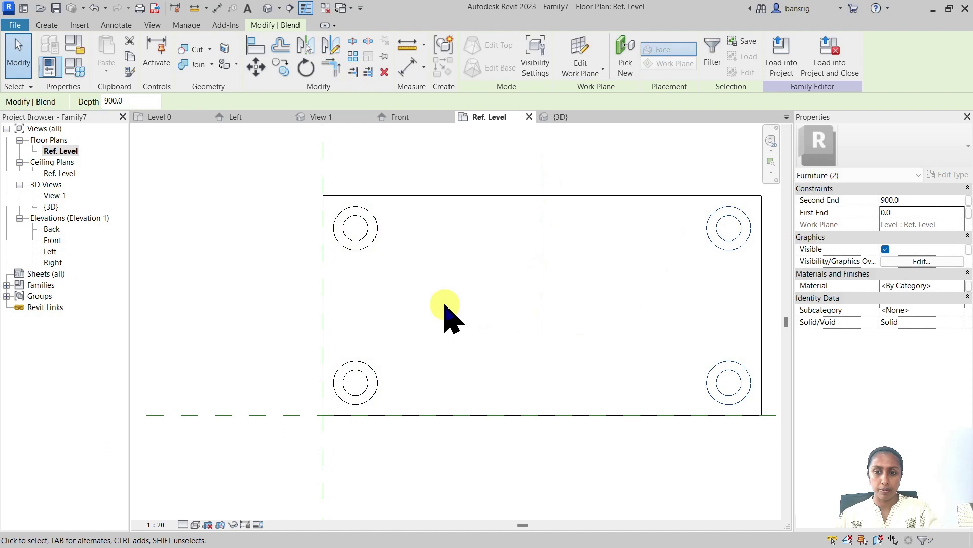
- Select all four legs in the 3D view and duplicate the Wood_Table Top material for them as Wood_Legs
left_click(267, 8)
middle_click_drag(527, 350, 604, 373, "shift")
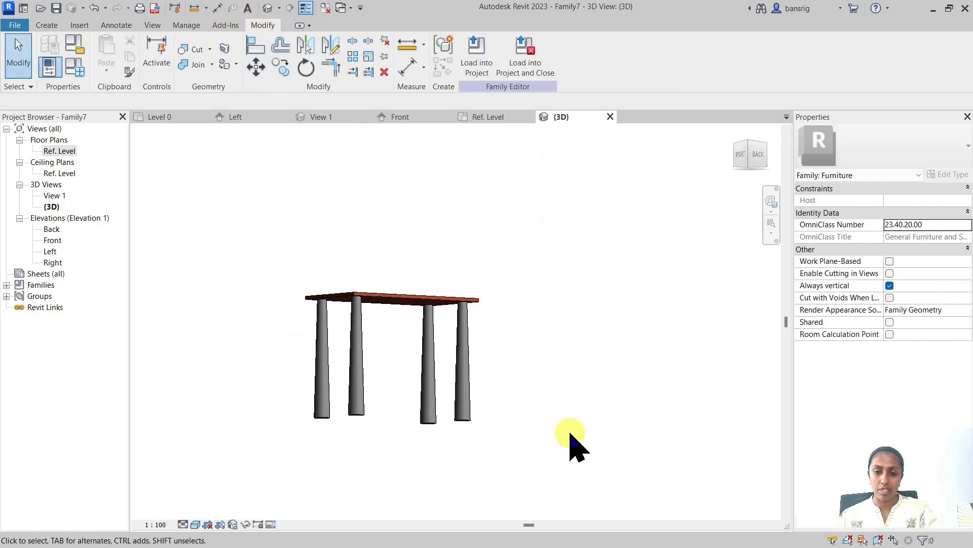
left_click_drag(539, 442, 224, 373)
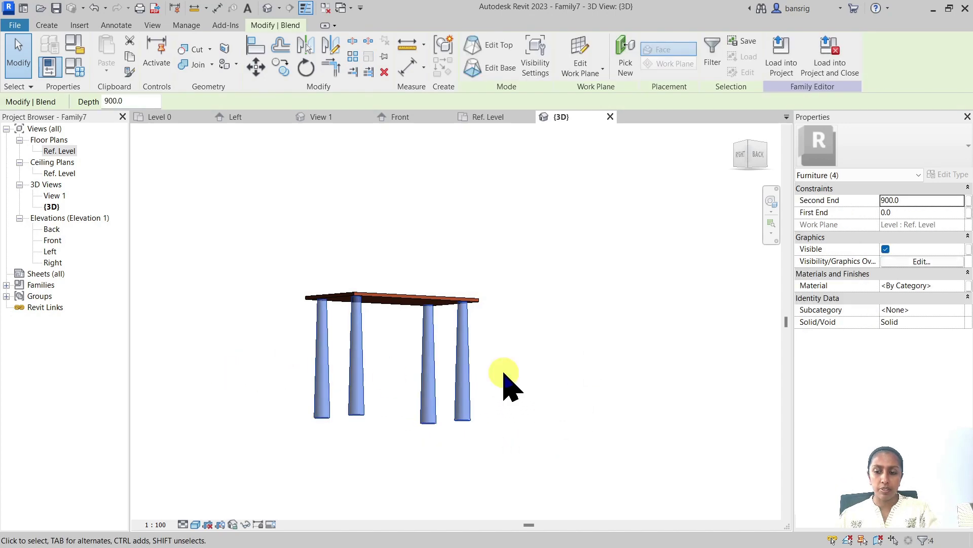
left_click(961, 286)
right_click(327, 310)
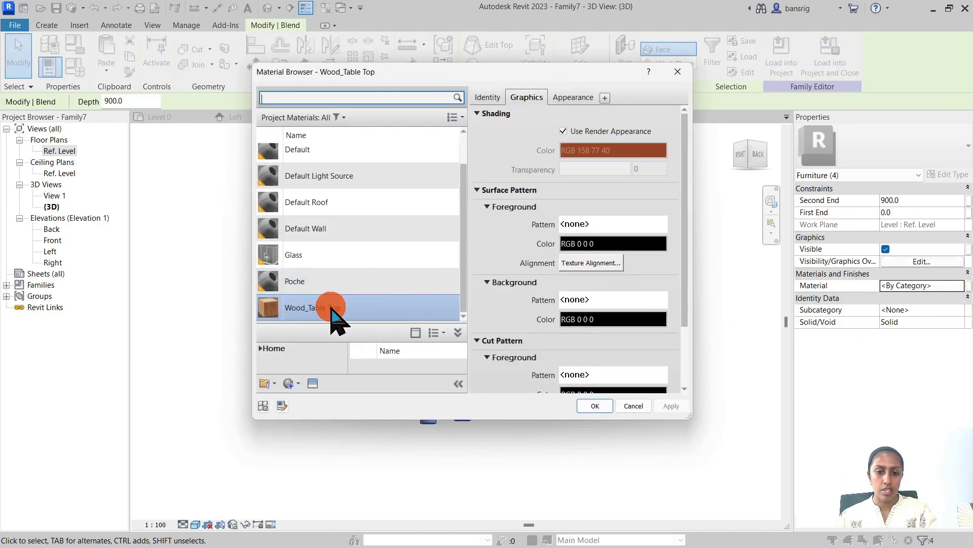
left_click(361, 329)
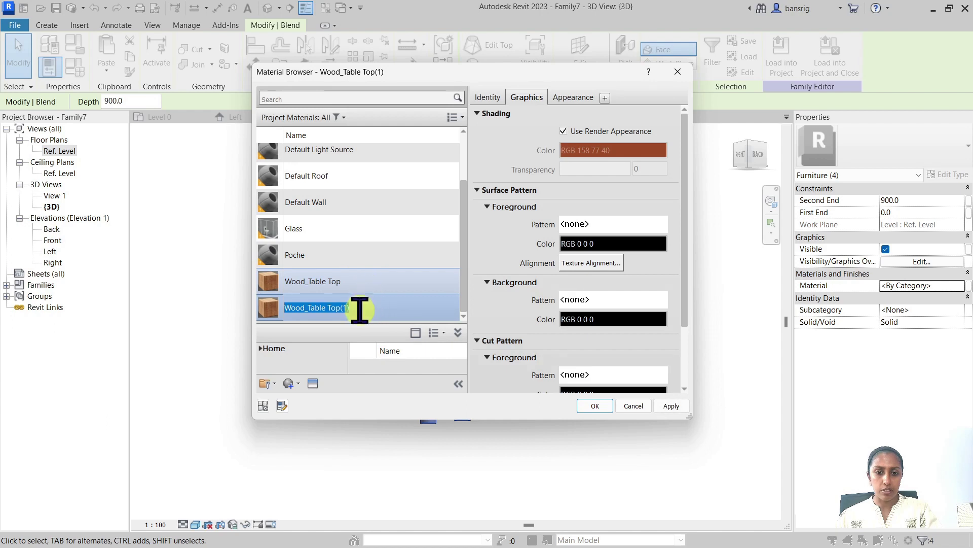
left_click_drag(373, 304, 317, 306)
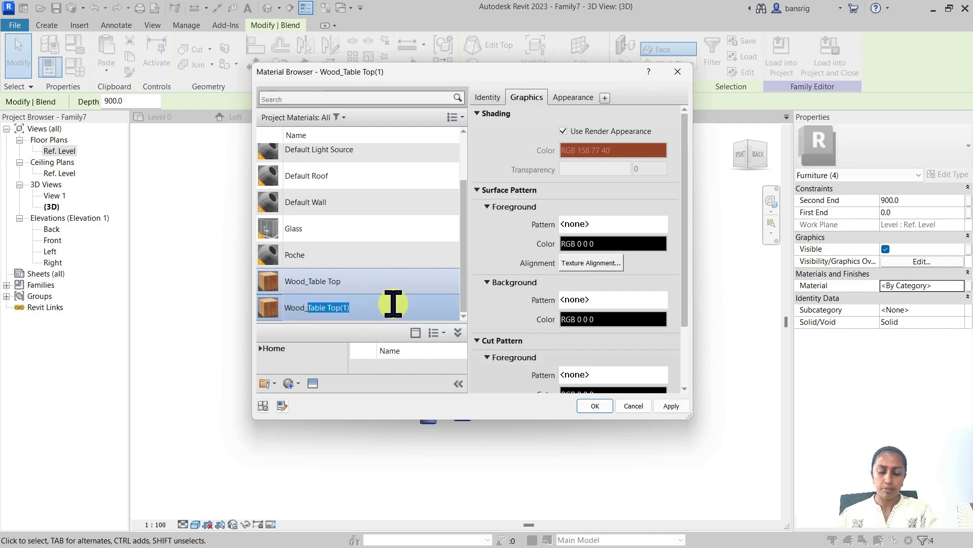
type("Legs")
key("Return")
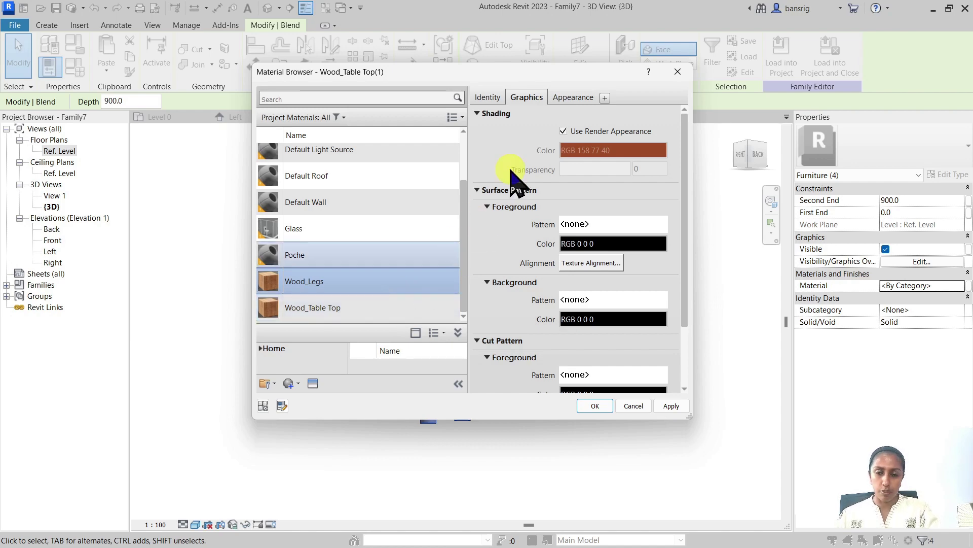
- Search the appearance assets for wood and replace the Wood_Legs appearance with Mahogany
left_click(573, 98)
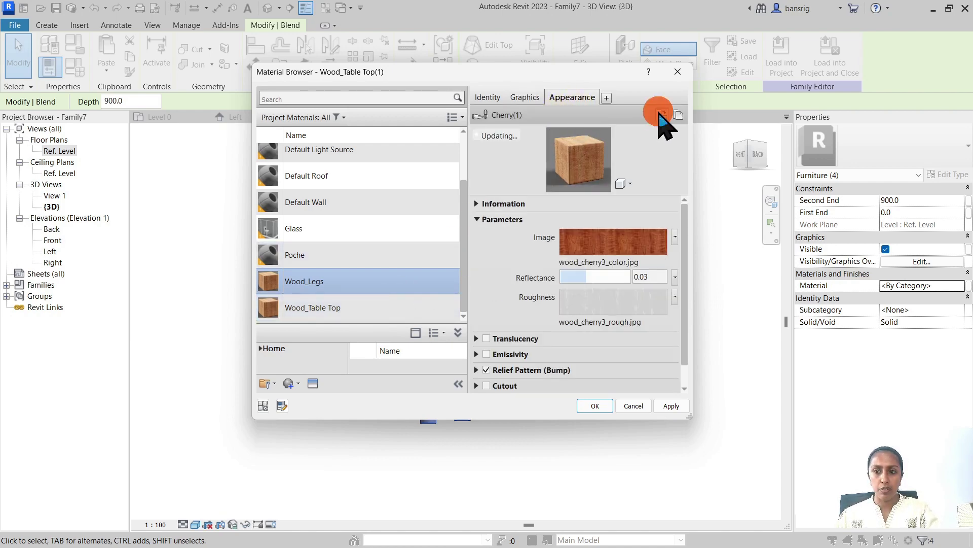
left_click(660, 113)
left_click(244, 33)
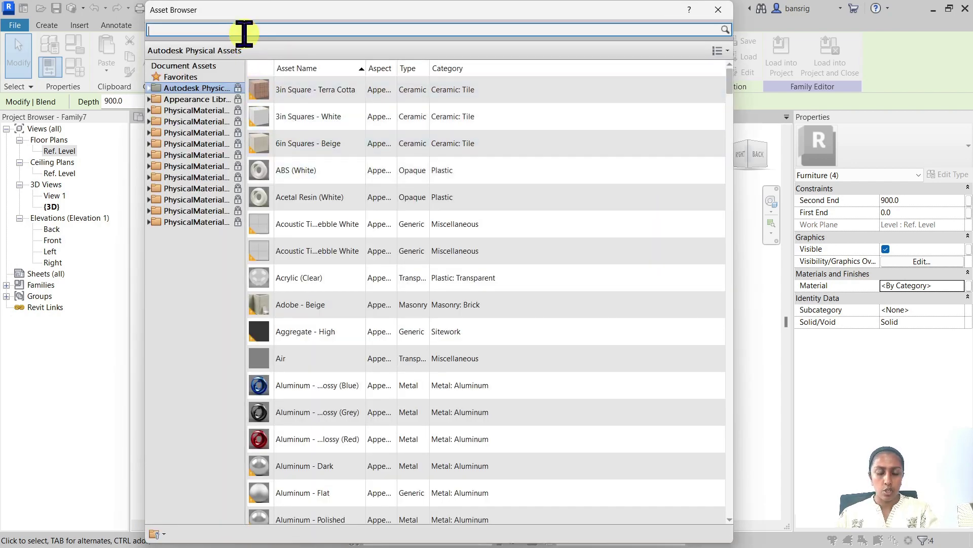
type("wood")
key("Return")
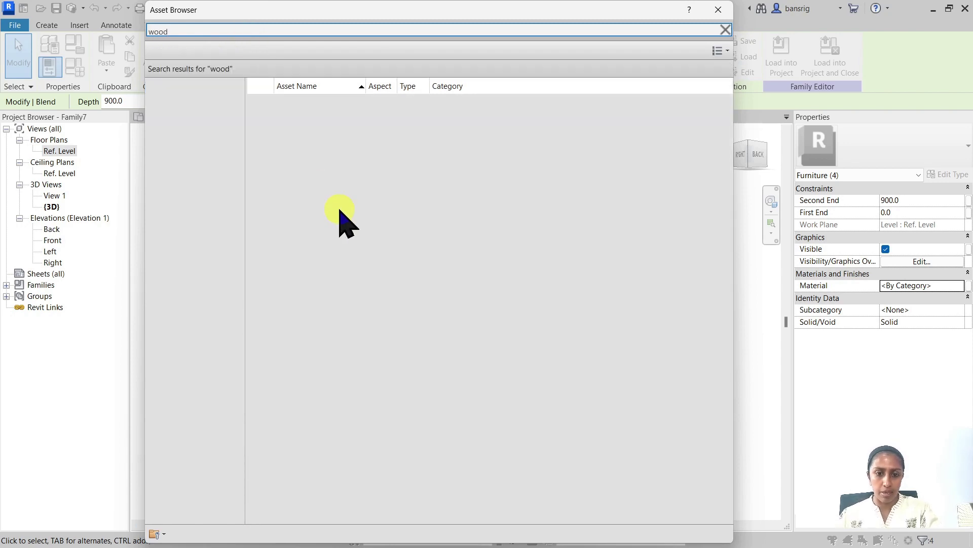
scroll(364, 293, "down", 3)
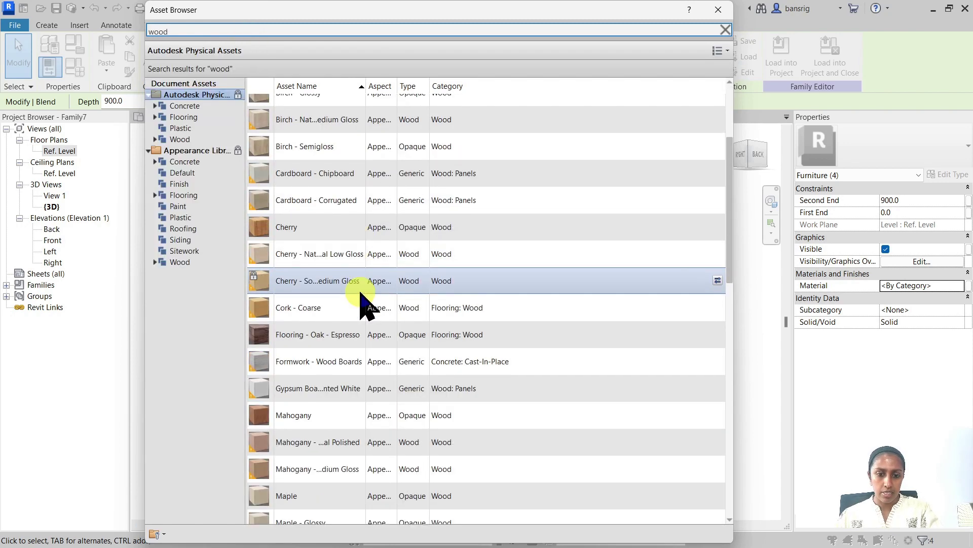
left_click(719, 11)
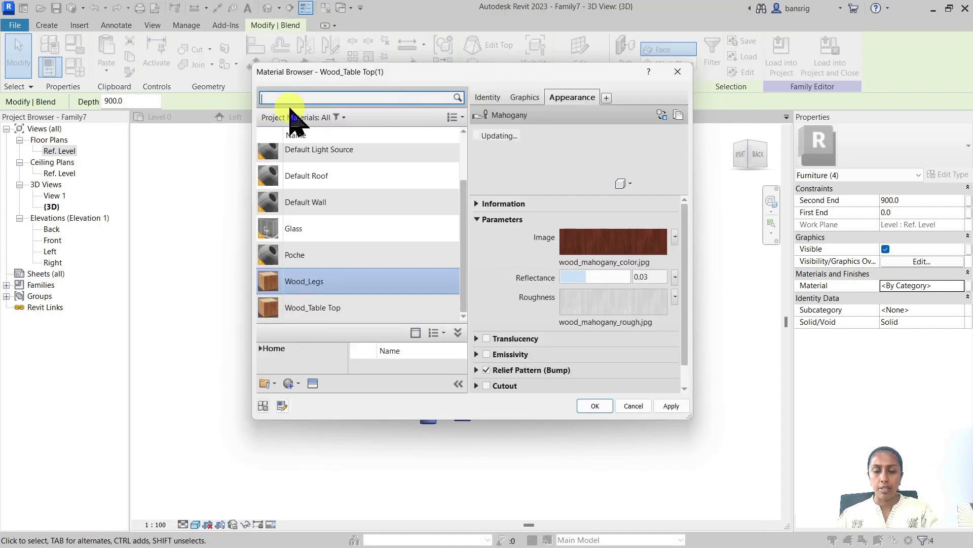
- Check the Wood_Legs shading settings and assign the material to the four selected legs
left_click(522, 98)
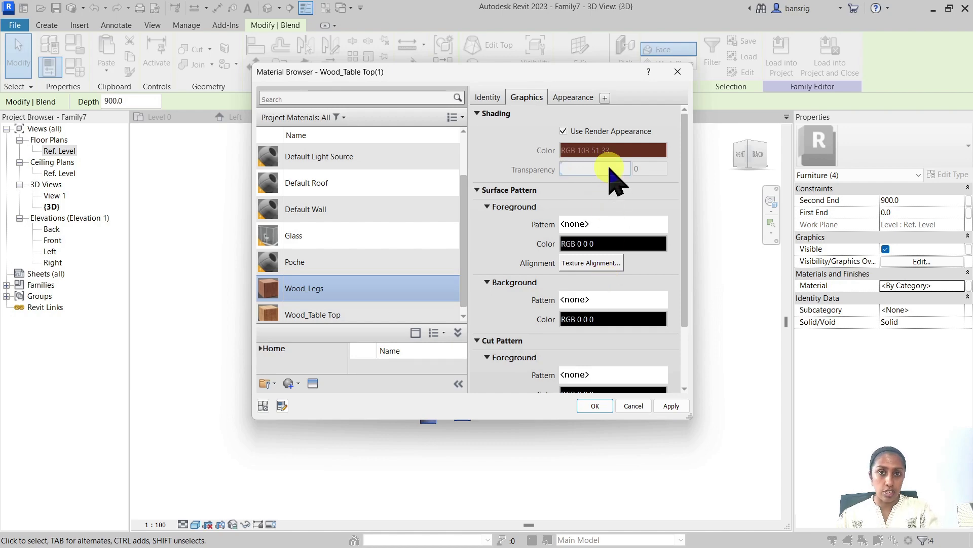
left_click(598, 407)
left_click(598, 410)
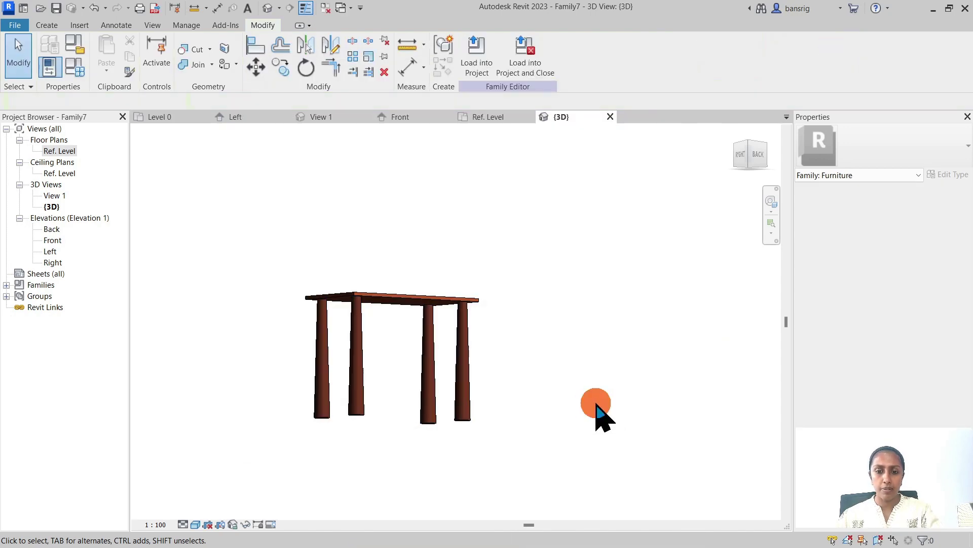
- Open the Ref. Level floor plan and set the work plane to Reference Plane : Table Top
middle_click_drag(283, 451, 479, 499, "shift")
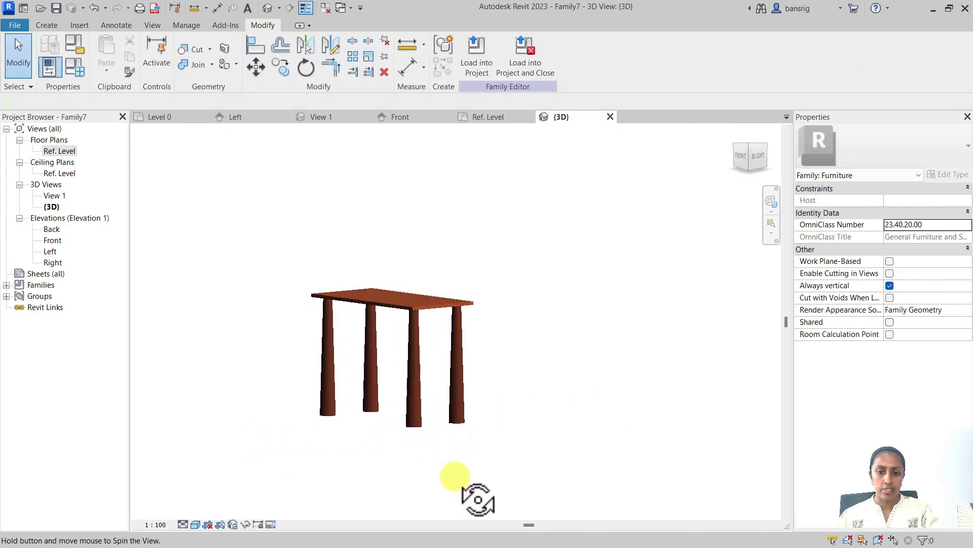
middle_click_drag(278, 387, 502, 413, "shift")
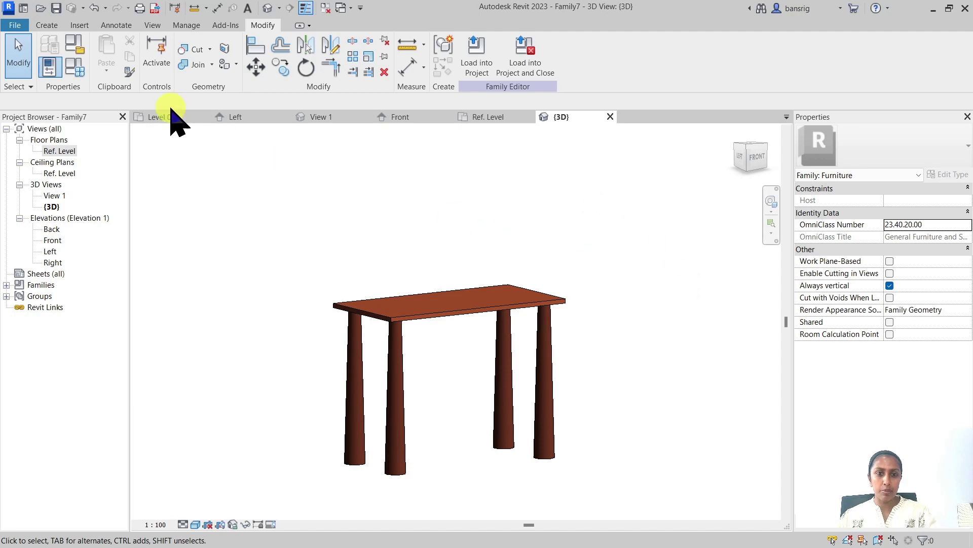
double_click(66, 151)
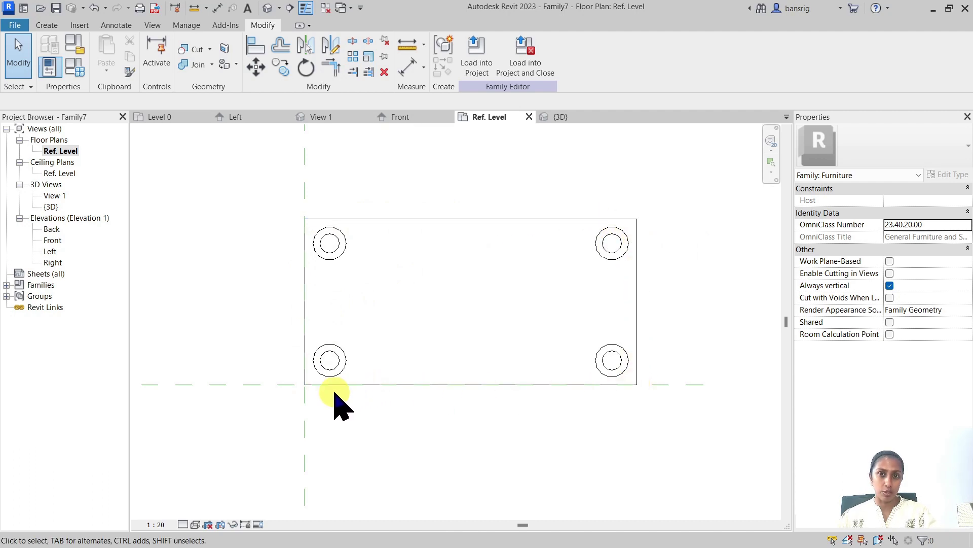
left_click(47, 25)
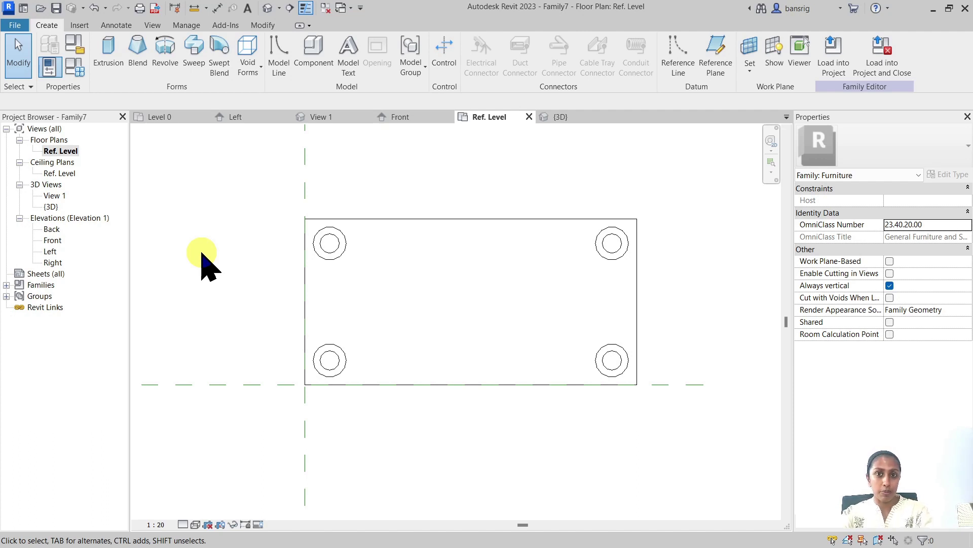
left_click(752, 46)
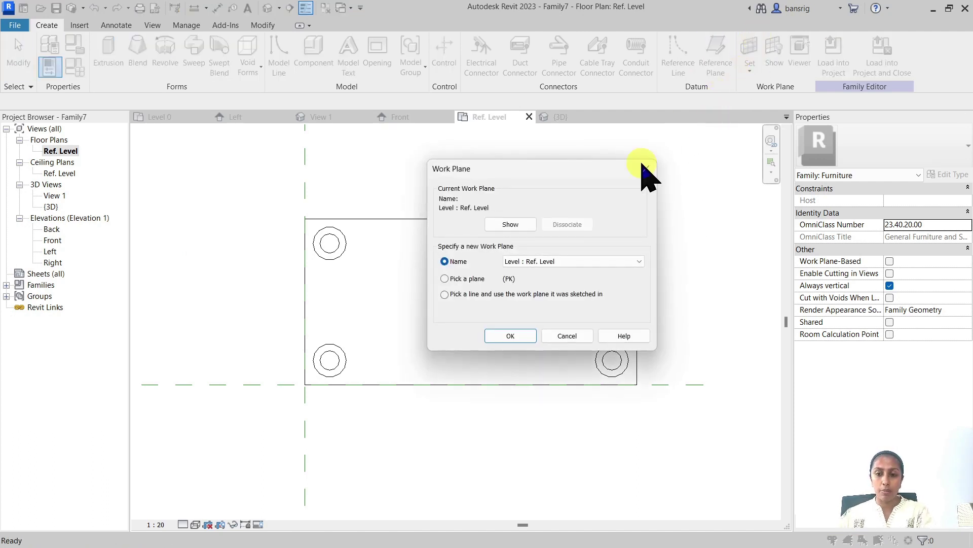
left_click(564, 262)
left_click(569, 302)
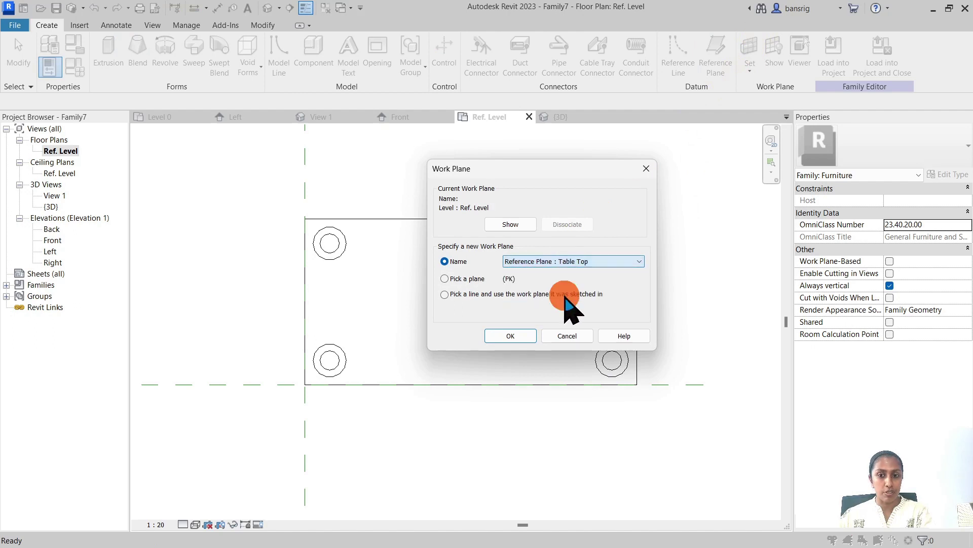
left_click(510, 335)
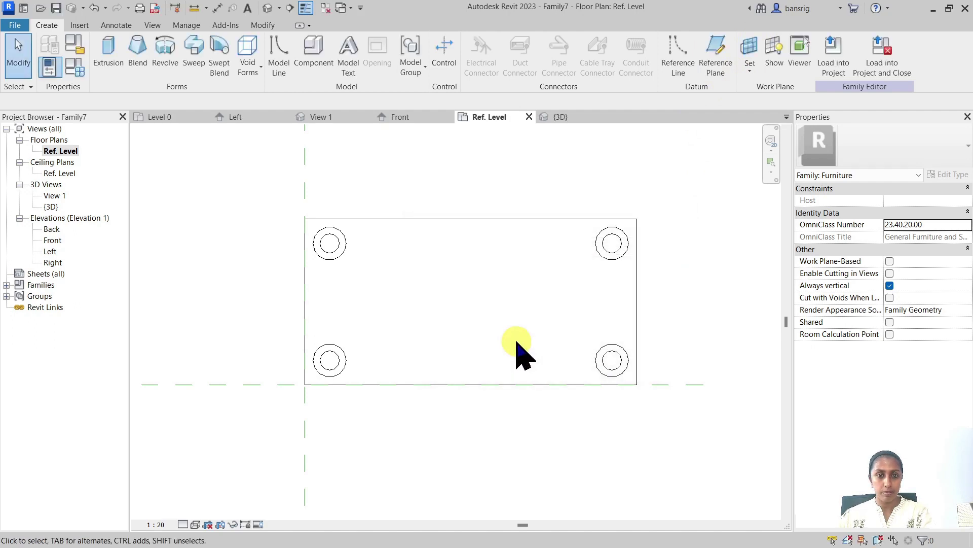
- Start a sweep and sketch its path as a 1200 x 600 mm rectangle along the tabletop's outer edges
left_click(194, 65)
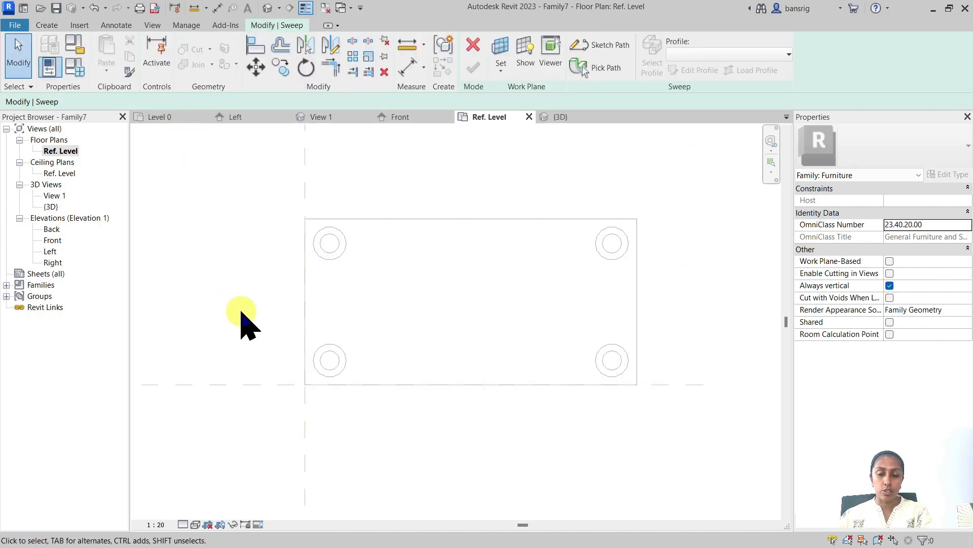
left_click(597, 46)
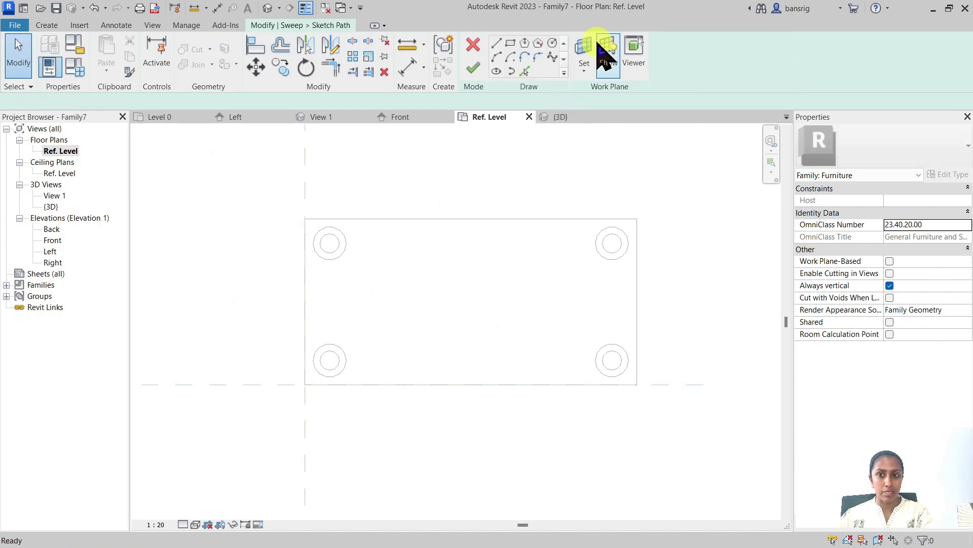
left_click(510, 43)
left_click(305, 218)
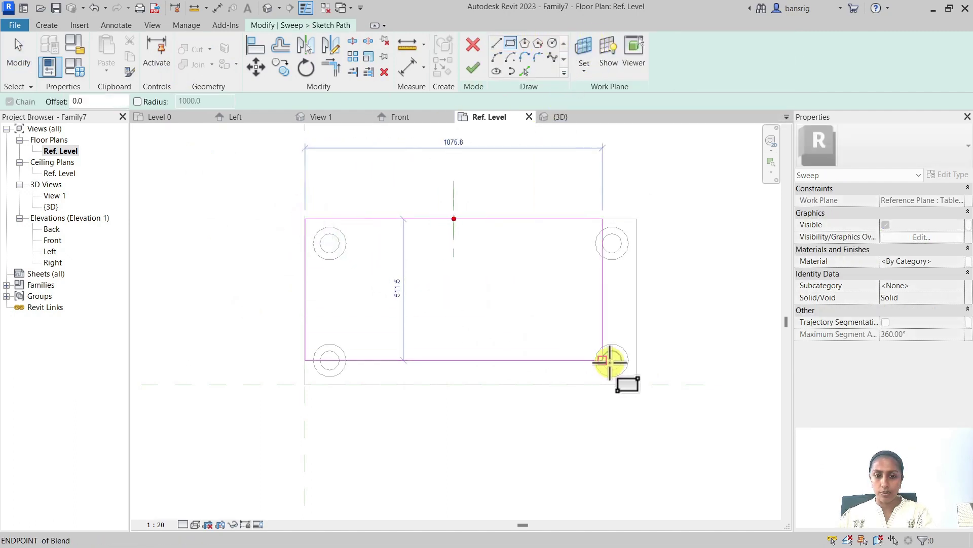
left_click(637, 385)
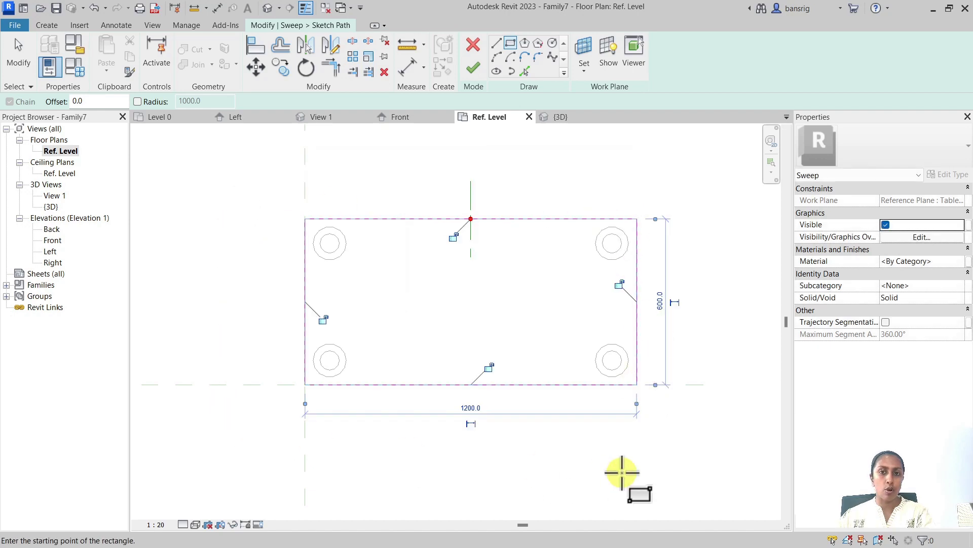
key("Escape")
key("Escape")
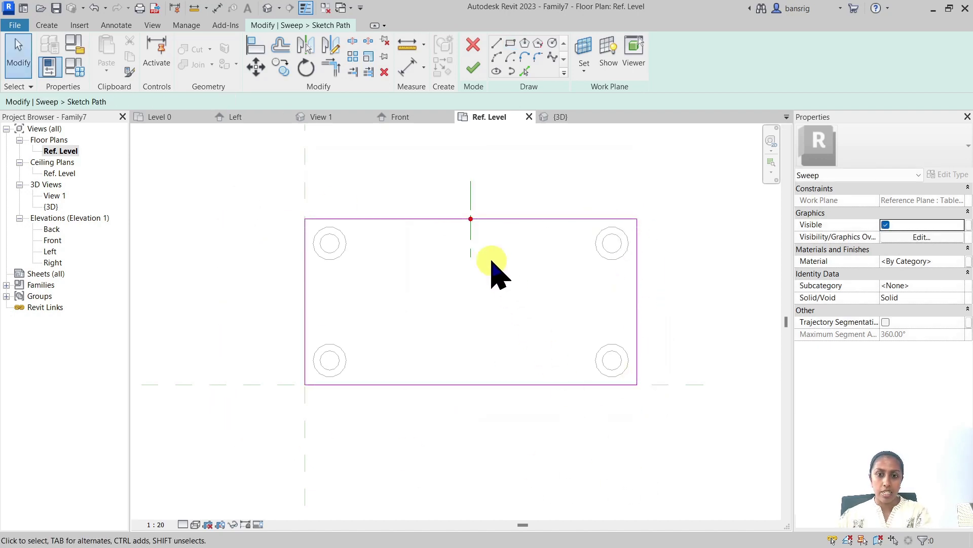
- Move the sweep's profile plane to the midpoint of the path's short edge and back to the long edge
left_click(471, 235)
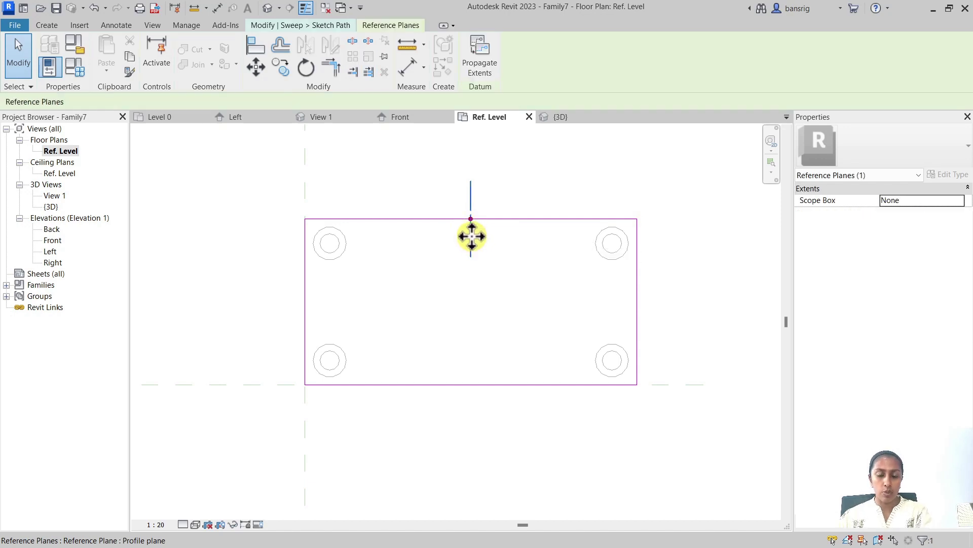
left_click_drag(471, 235, 400, 222)
left_click_drag(319, 247, 314, 302)
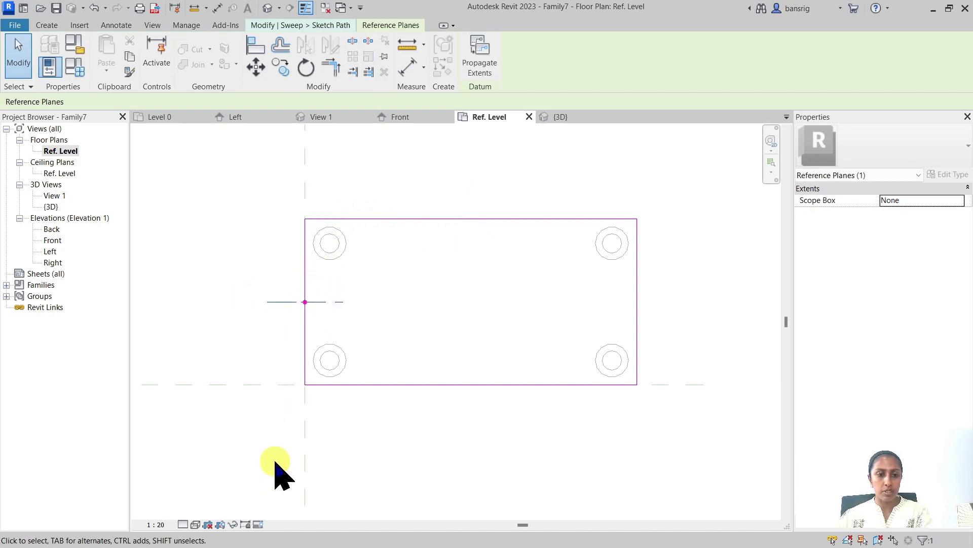
left_click_drag(286, 302, 469, 208)
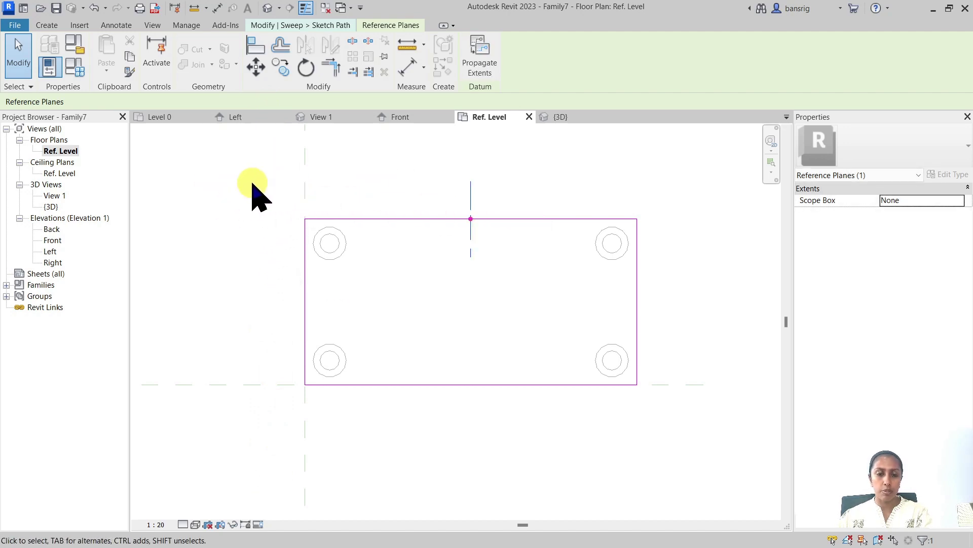
left_click(584, 179)
- Finish the sweep path and open its profile for editing in the Left elevation view
left_click(473, 67)
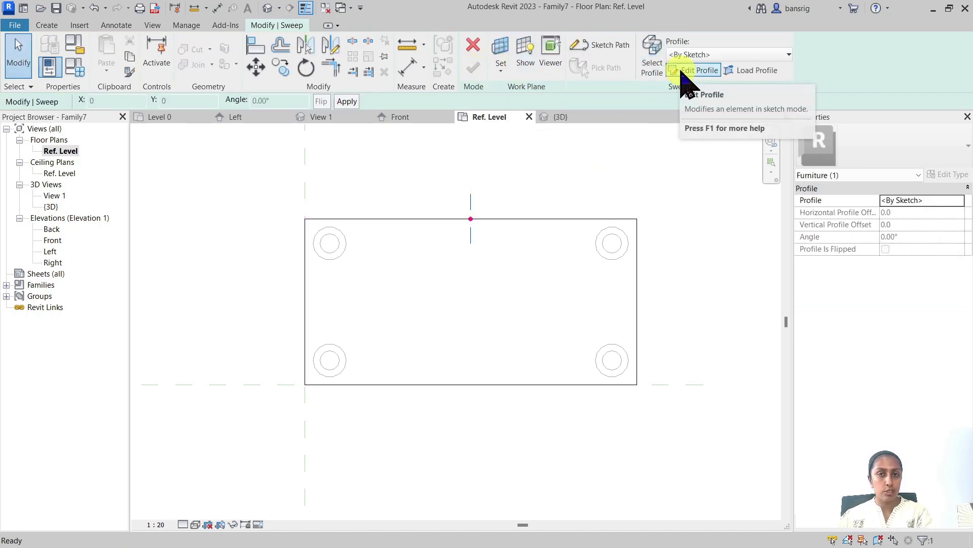
left_click(681, 71)
left_click_drag(564, 202, 611, 192)
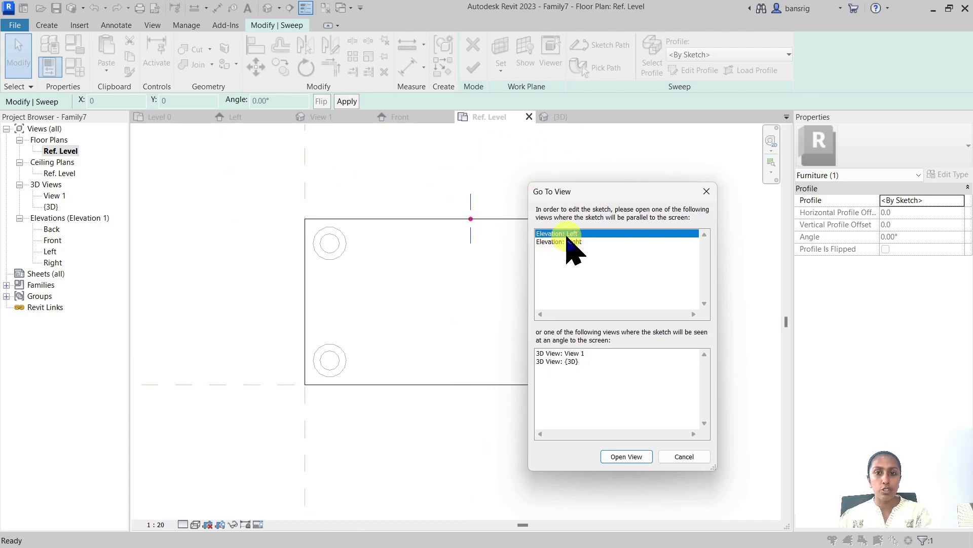
left_click(633, 456)
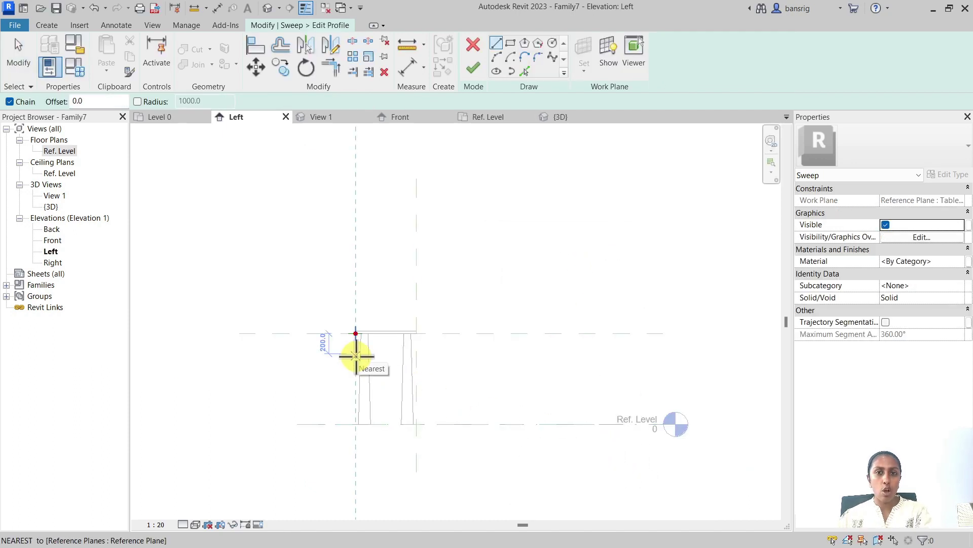
- Draw the profile's vertical line from the path point up to the tabletop's upper corner
scroll(356, 355, "up", 5)
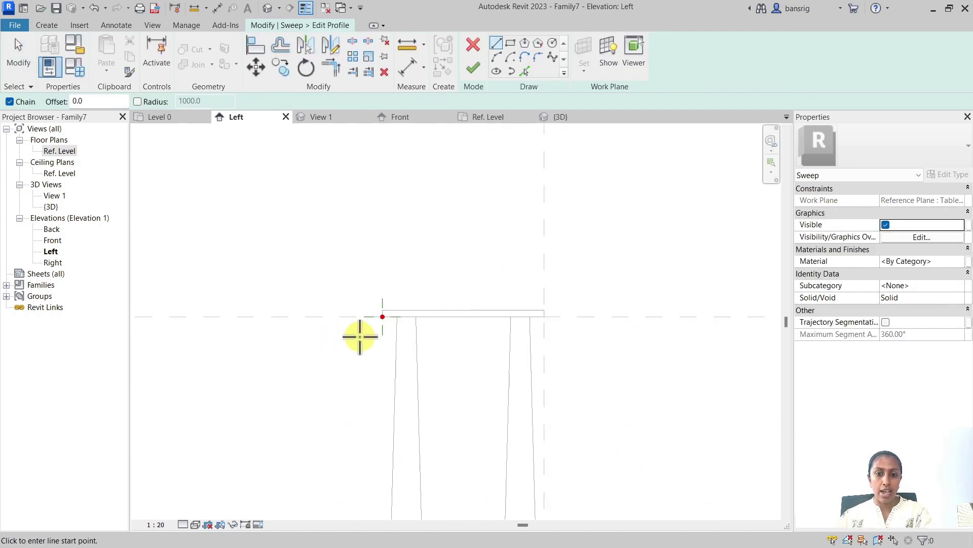
scroll(424, 278, "up", 4)
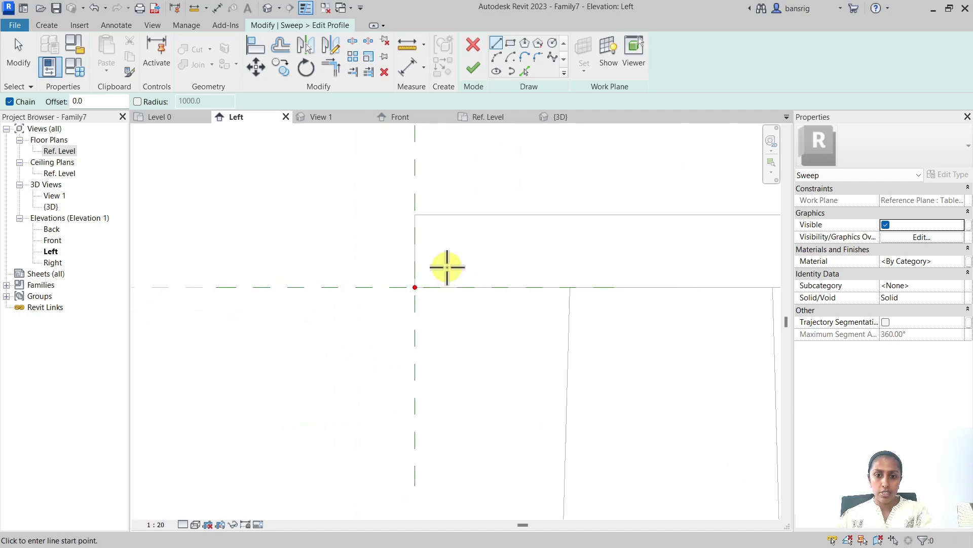
left_click(497, 42)
left_click(415, 287)
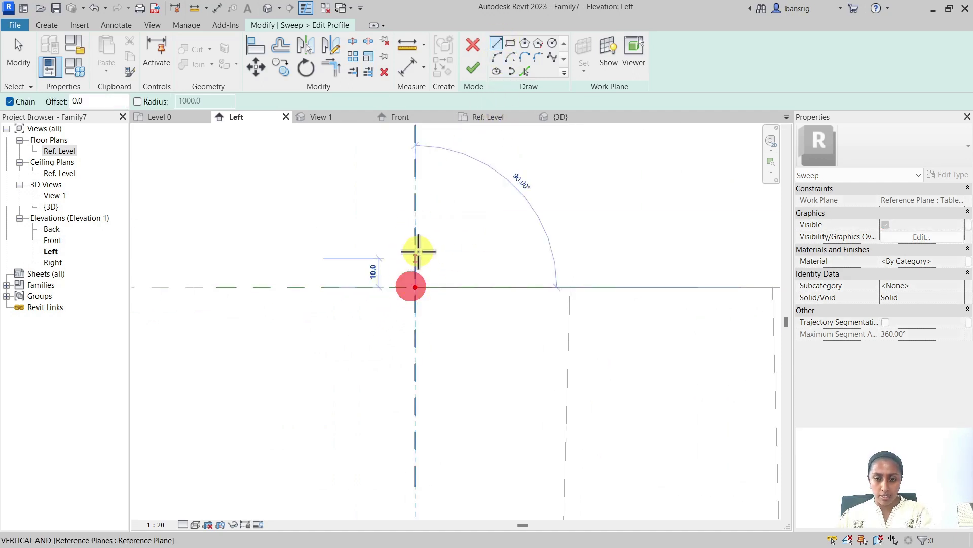
left_click(415, 215)
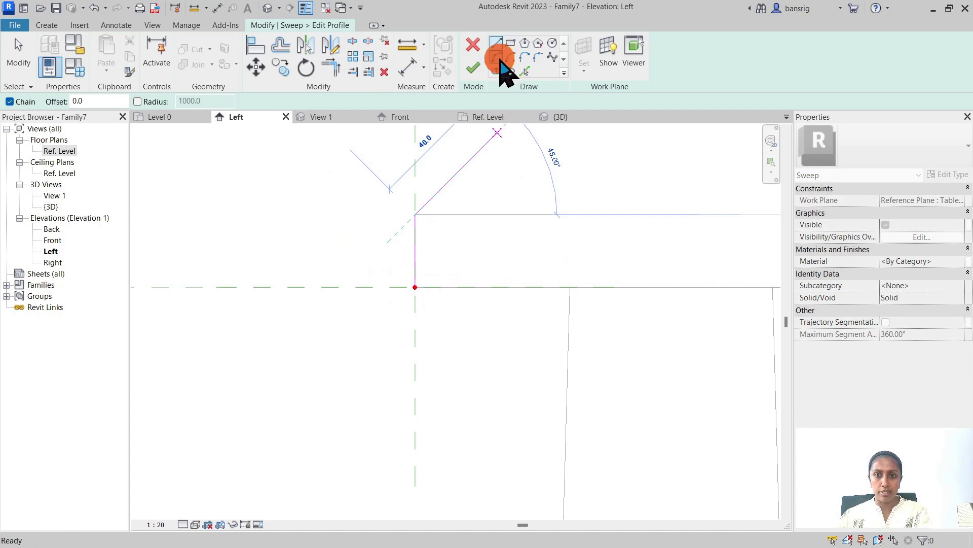
- Close the profile with an outward semicircular arc of about 12.5 mm radius and finish the sweep
left_click(497, 57)
left_click(415, 287)
left_click(416, 215)
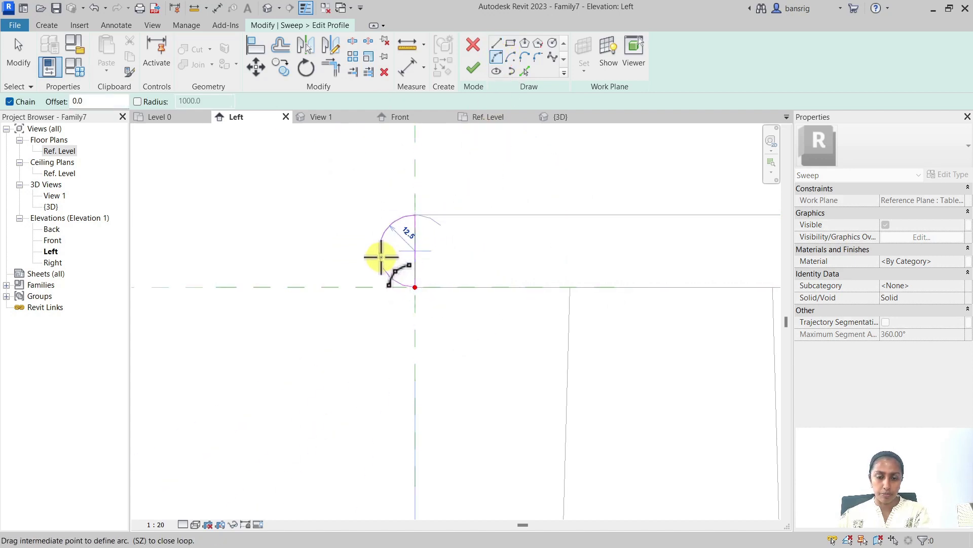
left_click(381, 257)
key("Escape")
key("Escape")
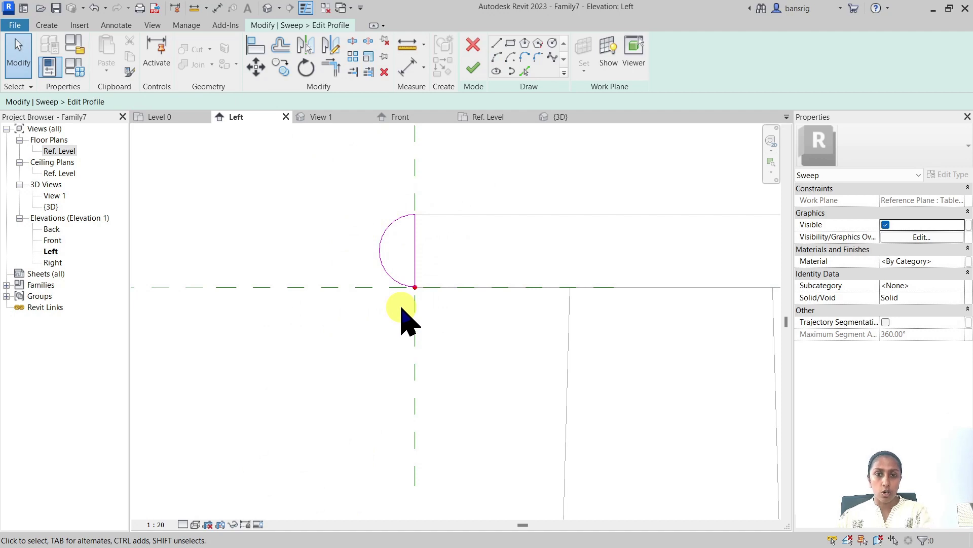
left_click(473, 69)
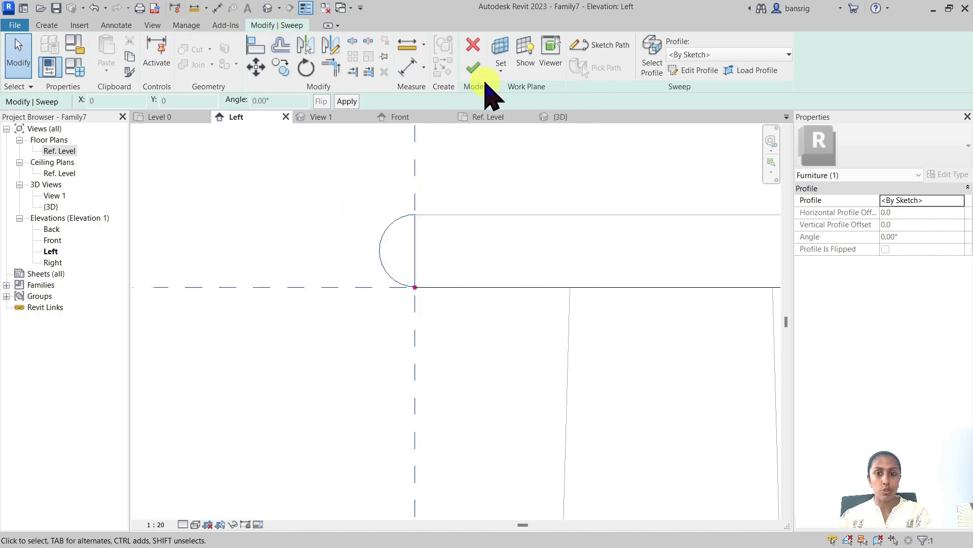
left_click(474, 71)
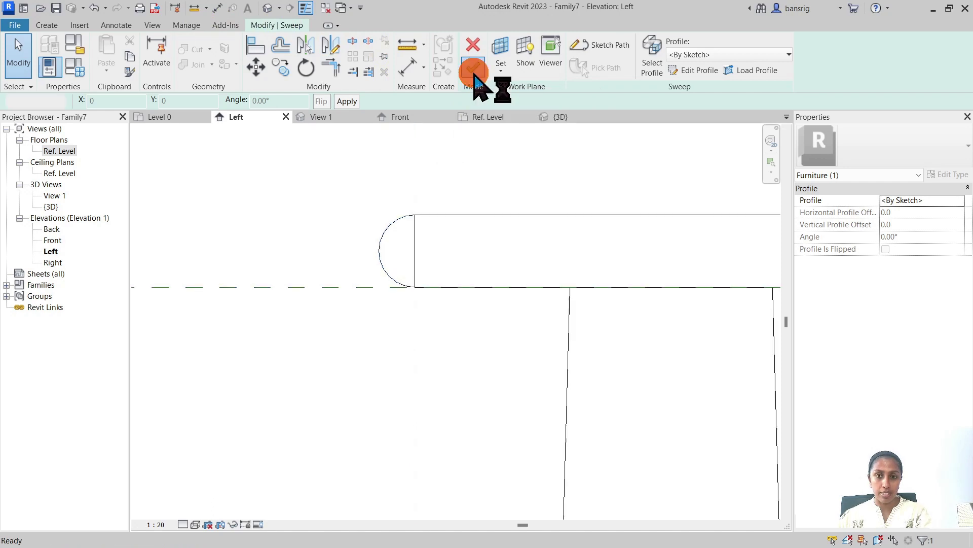
- Select the rounded edge sweep in the 3D view and assign it the Wood_Table Top material
left_click(267, 8)
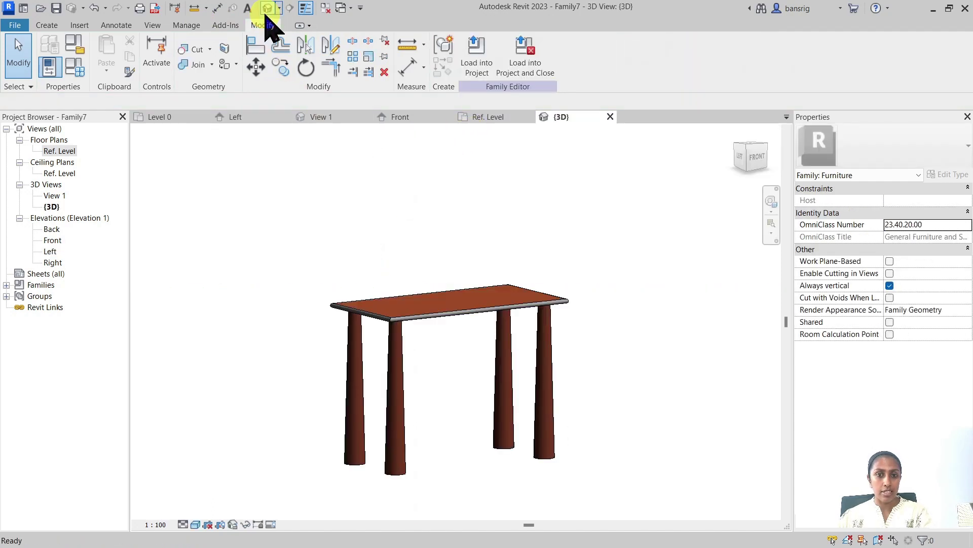
middle_click_drag(386, 319, 439, 403, "shift")
scroll(337, 380, "up", 5)
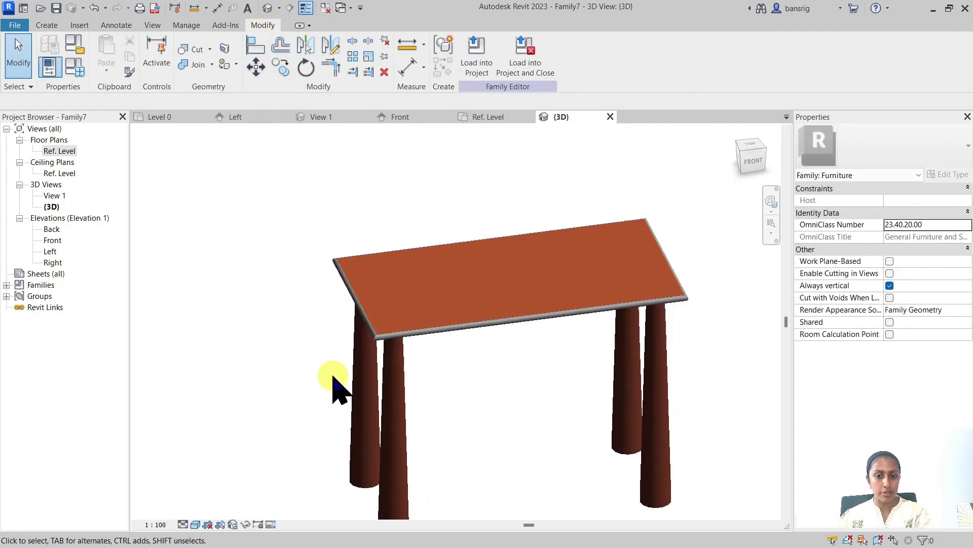
left_click(420, 307)
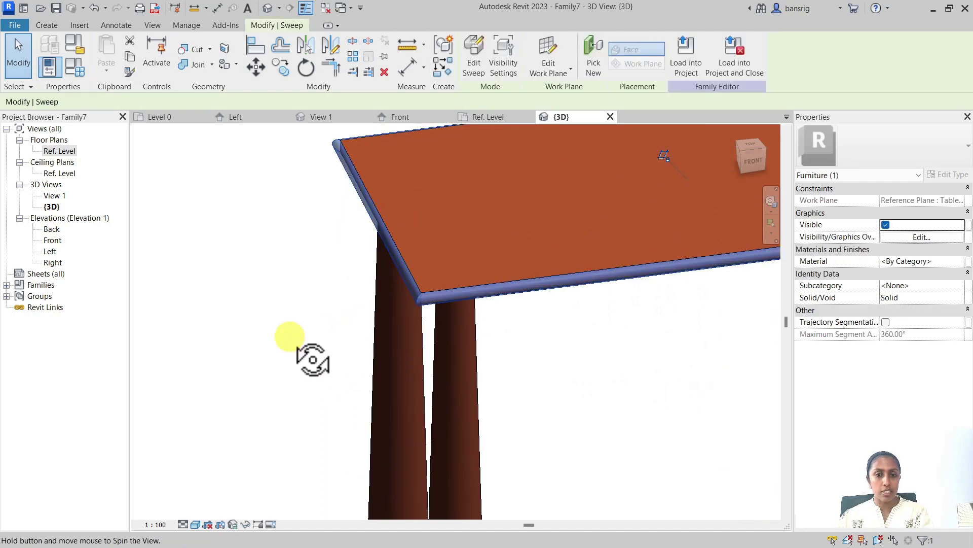
middle_click_drag(311, 358, 569, 278, "shift")
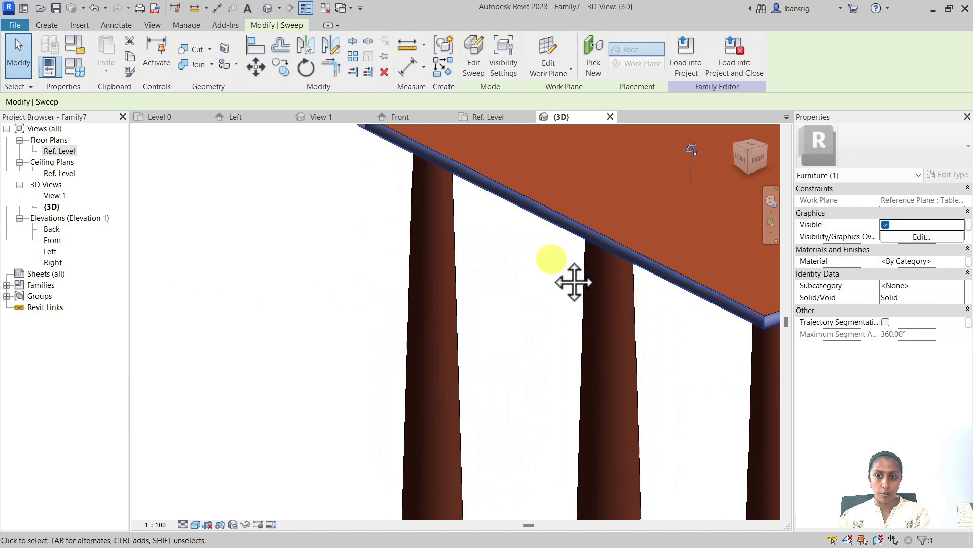
scroll(298, 350, "down", 5)
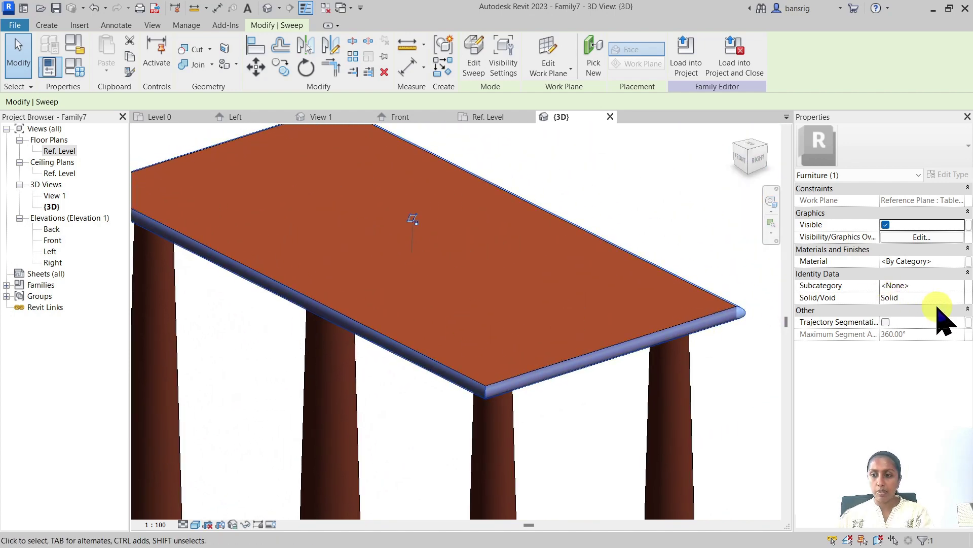
left_click(960, 261)
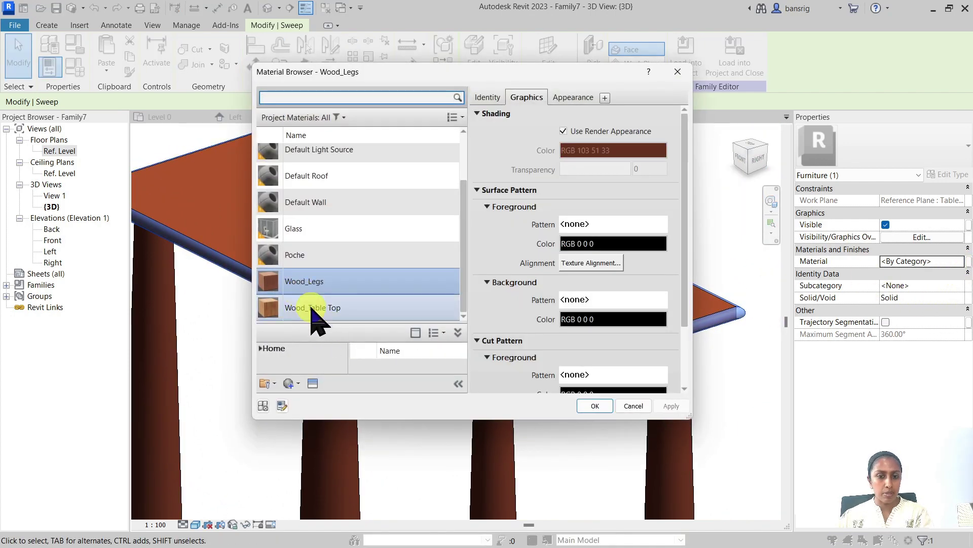
left_click(311, 307)
left_click(590, 404)
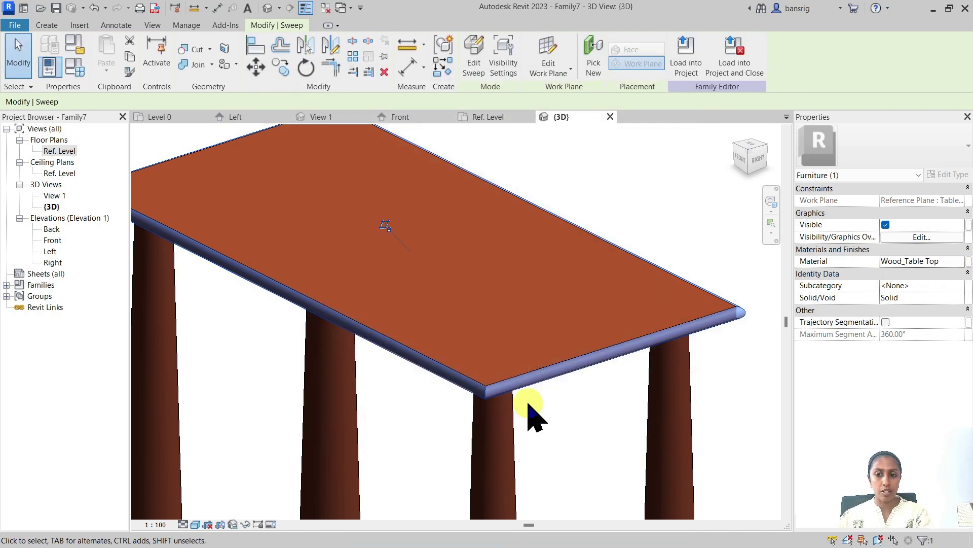
left_click(618, 200)
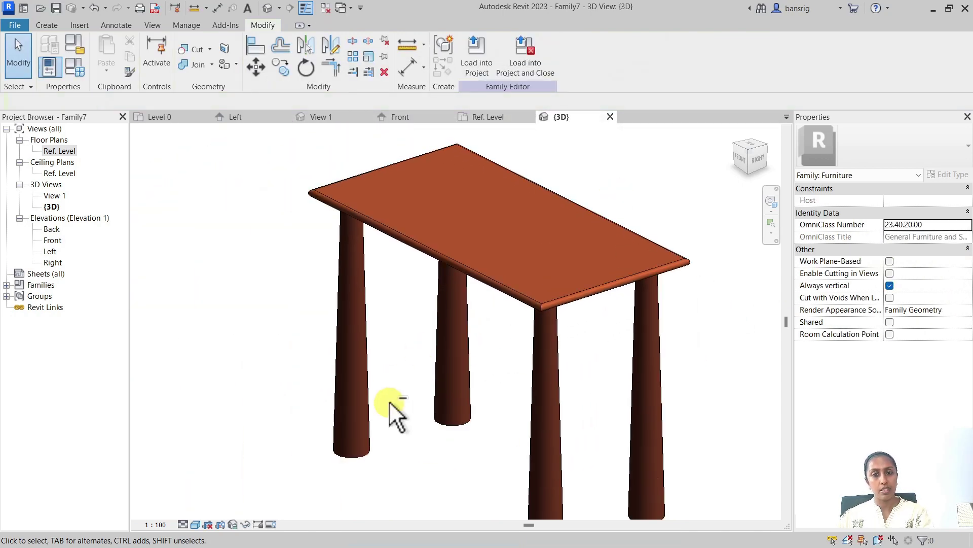
middle_click_drag(391, 409, 554, 435, "shift")
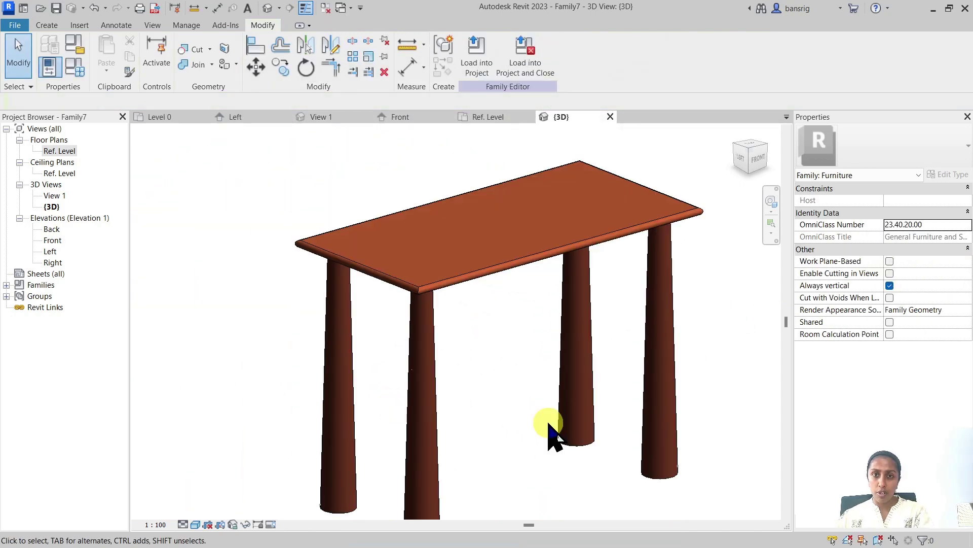
- Select the tabletop extrusion, a leg blend and the edge sweep in turn to review their properties
left_click(484, 266)
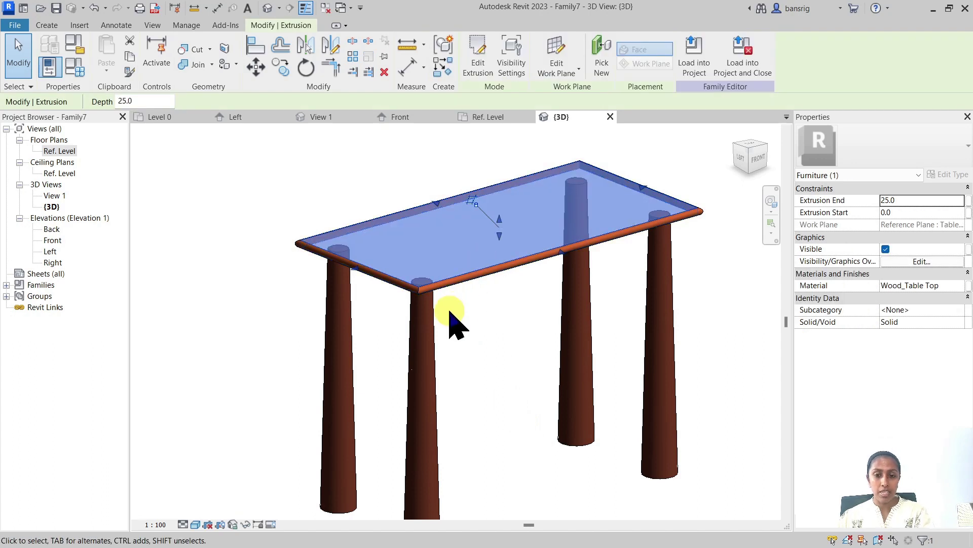
left_click(435, 348)
scroll(434, 347, "down", 2)
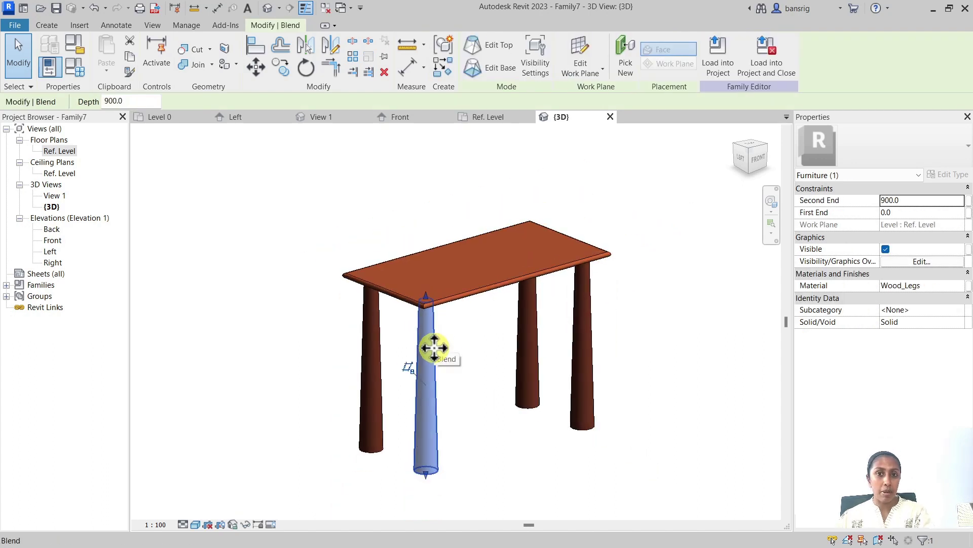
left_click(477, 305)
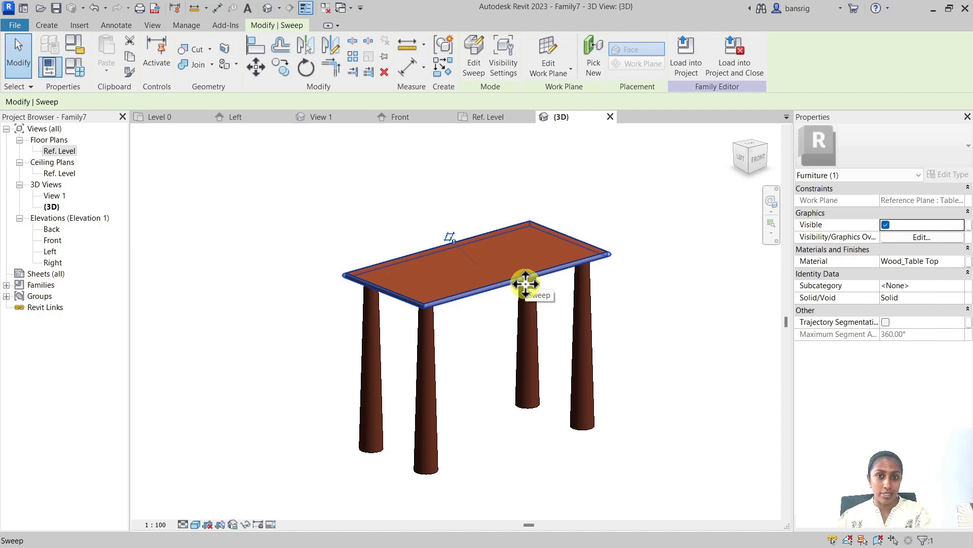
left_click(420, 223)
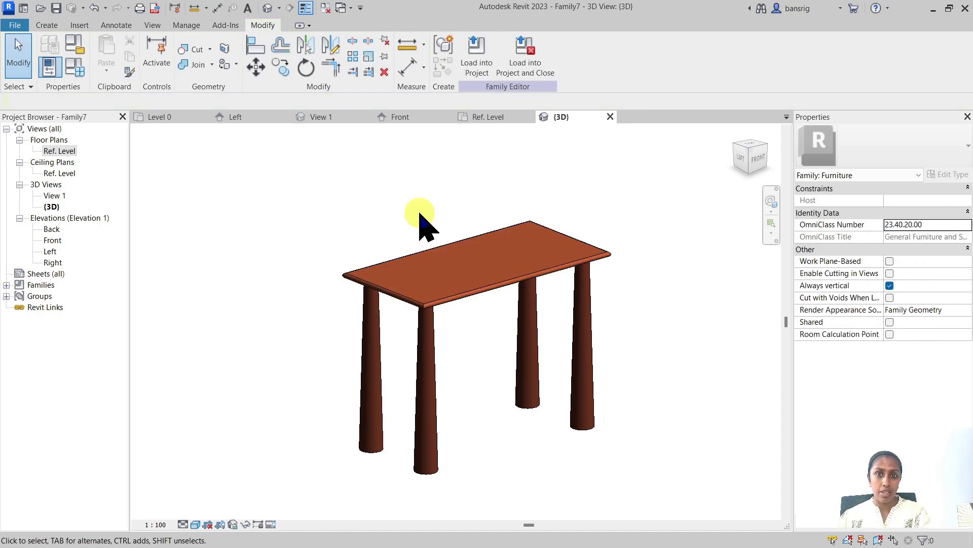
- In the Ref. Level plan, draw one vertical and one horizontal reference plane through the tabletop's edge midpoints
left_click(47, 25)
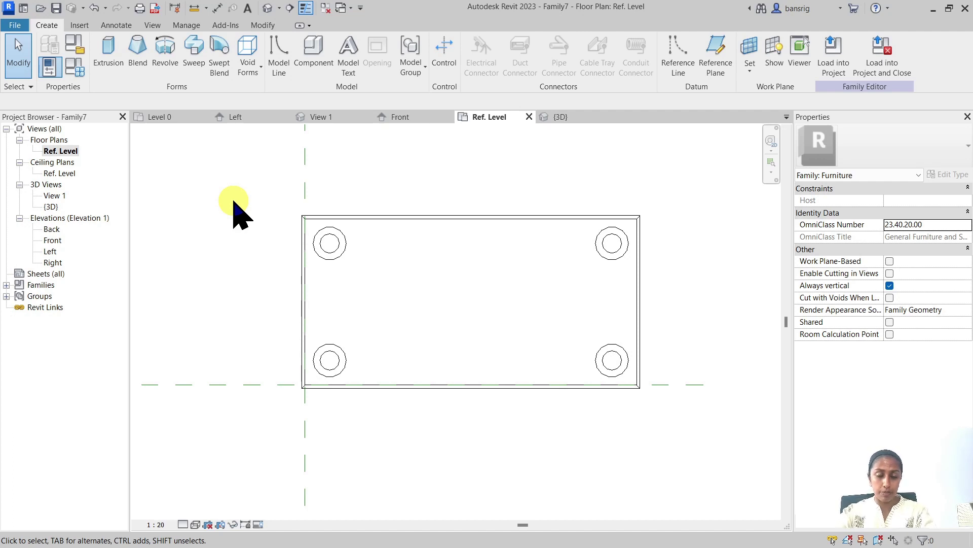
left_click(719, 48)
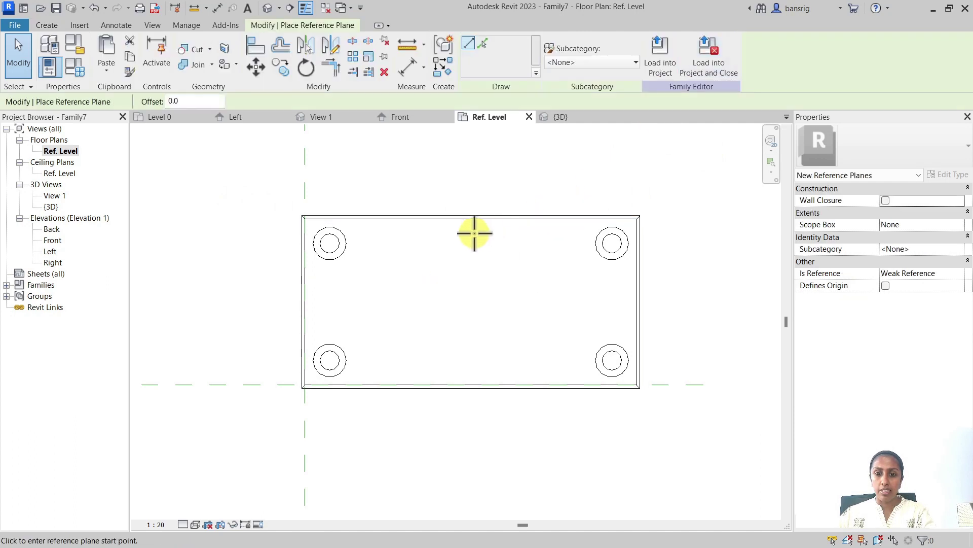
left_click(466, 220)
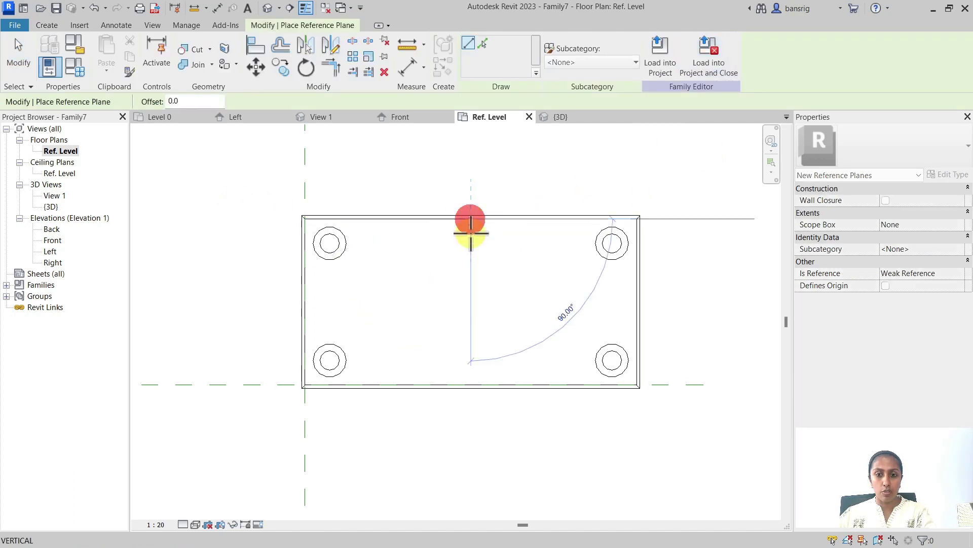
left_click(466, 381)
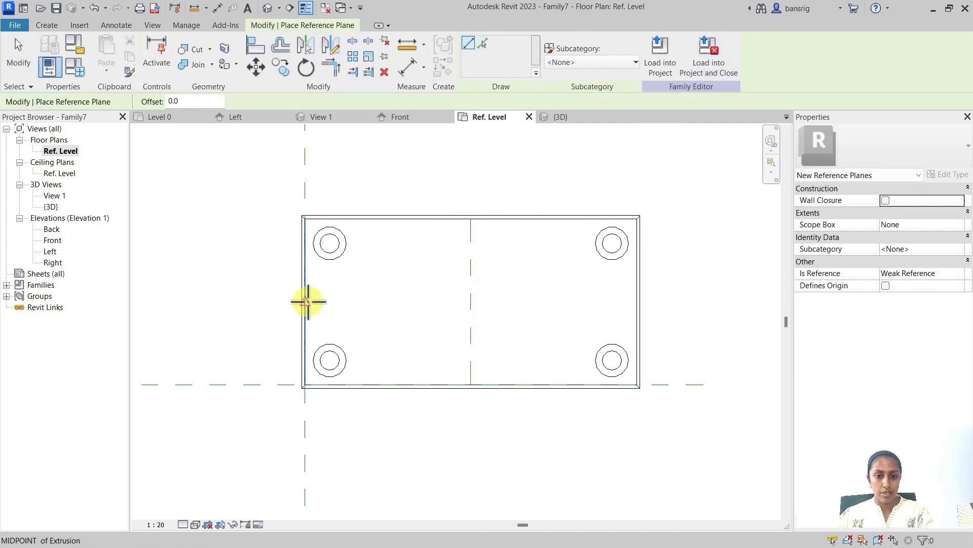
left_click(304, 301)
left_click(636, 301)
left_click(18, 50)
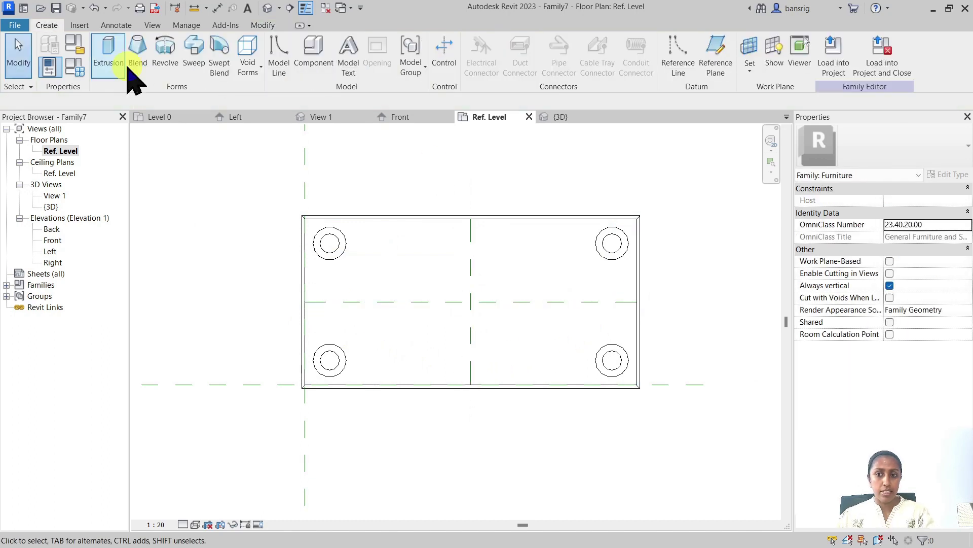
- Set the work plane by picking the tabletop's vertical centre reference plane and open the Elevation: Left view
left_click(741, 63)
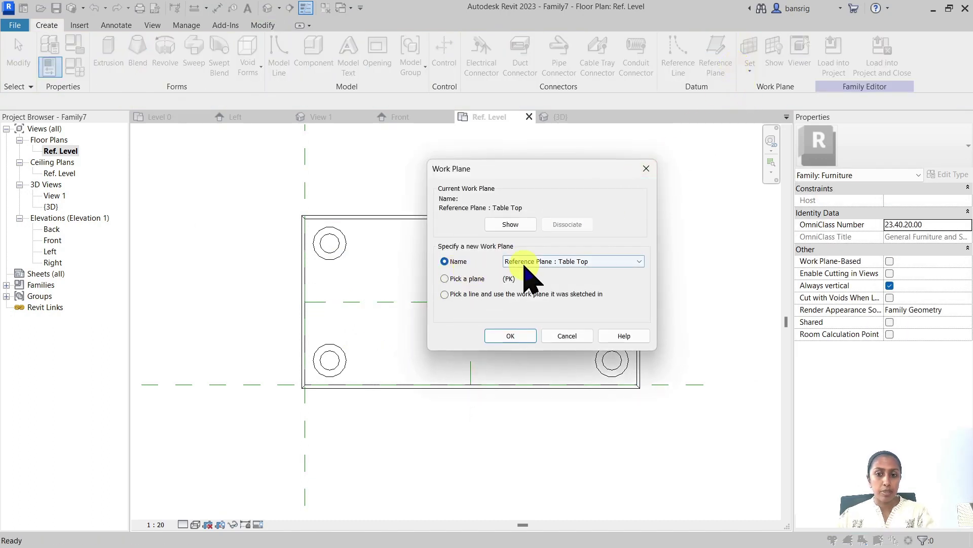
left_click(467, 278)
left_click(510, 335)
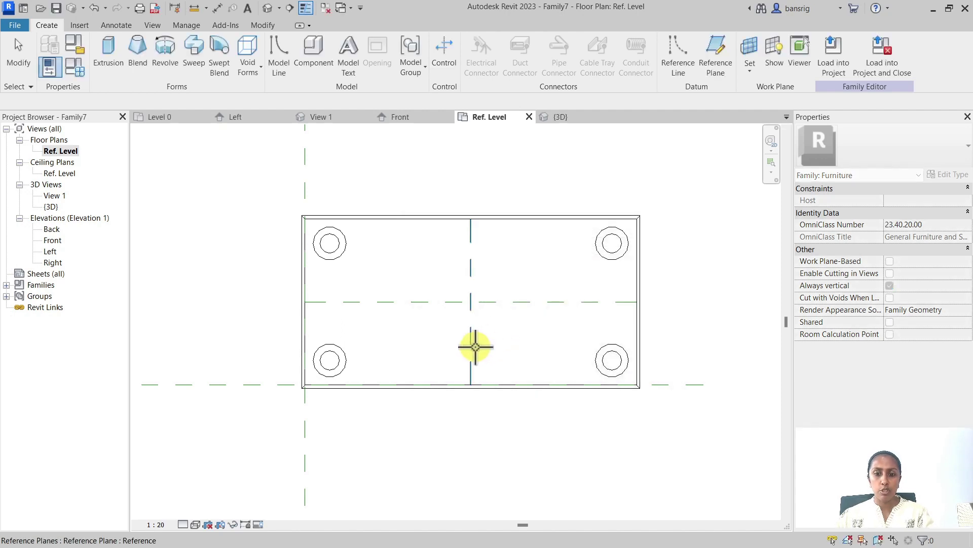
left_click(475, 347)
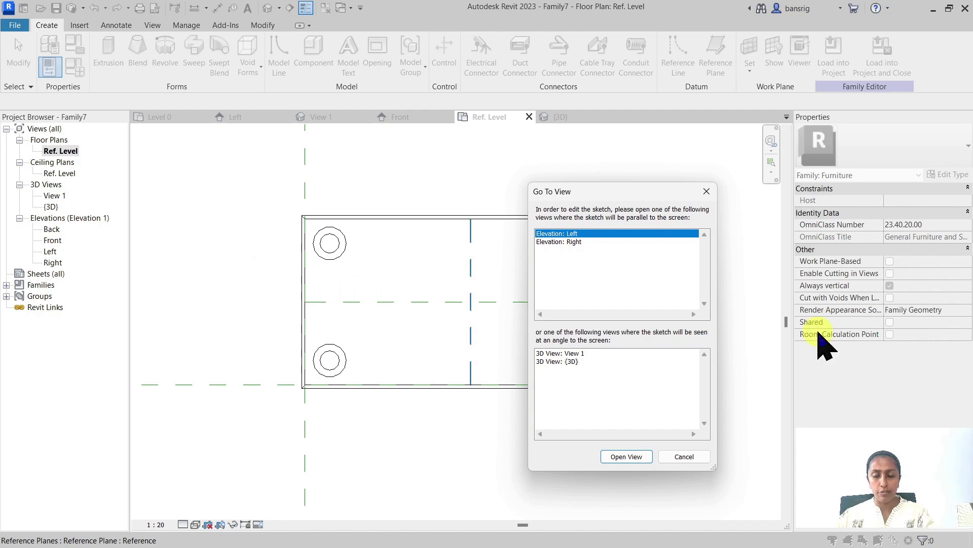
left_click(613, 456)
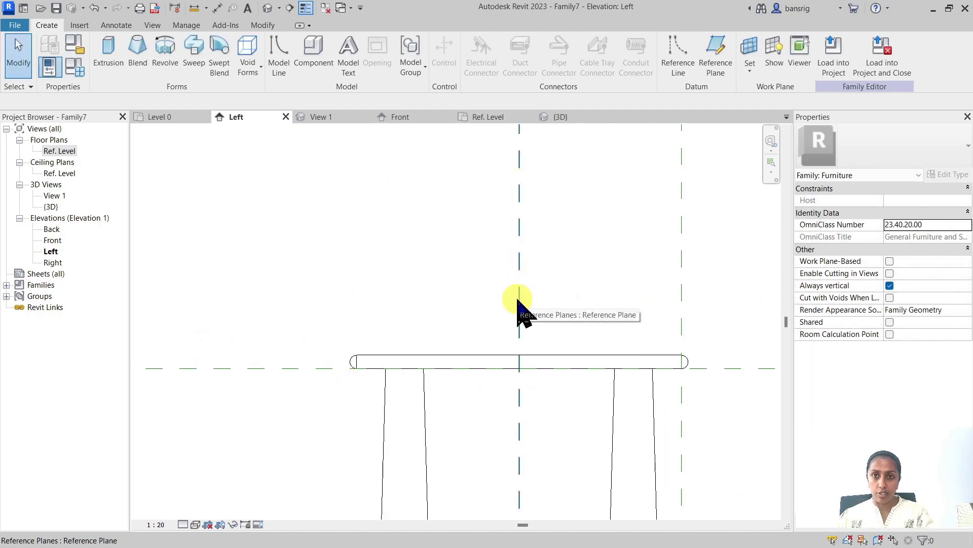
- Start a Revolve and pick the tabletop's centre reference plane as its axis line
left_click(163, 56)
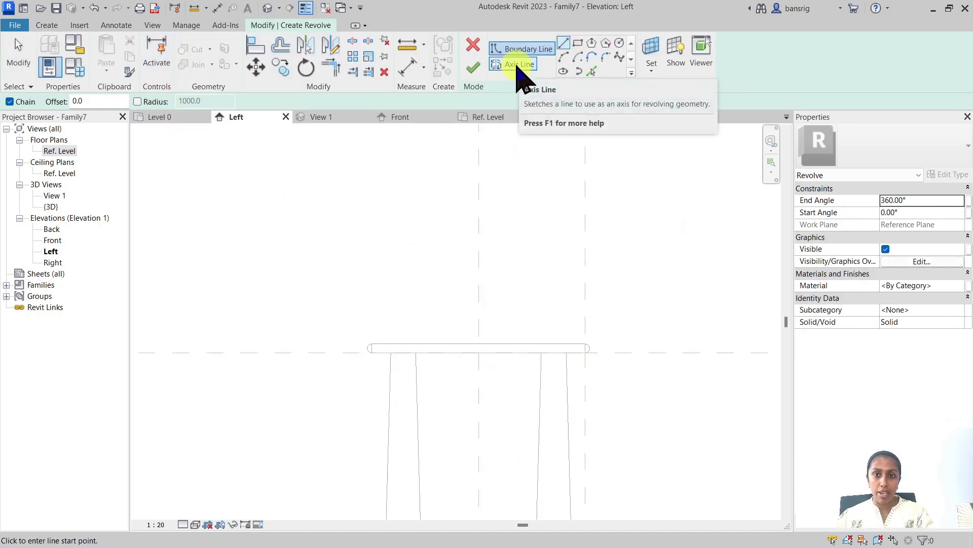
left_click(518, 65)
left_click(579, 44)
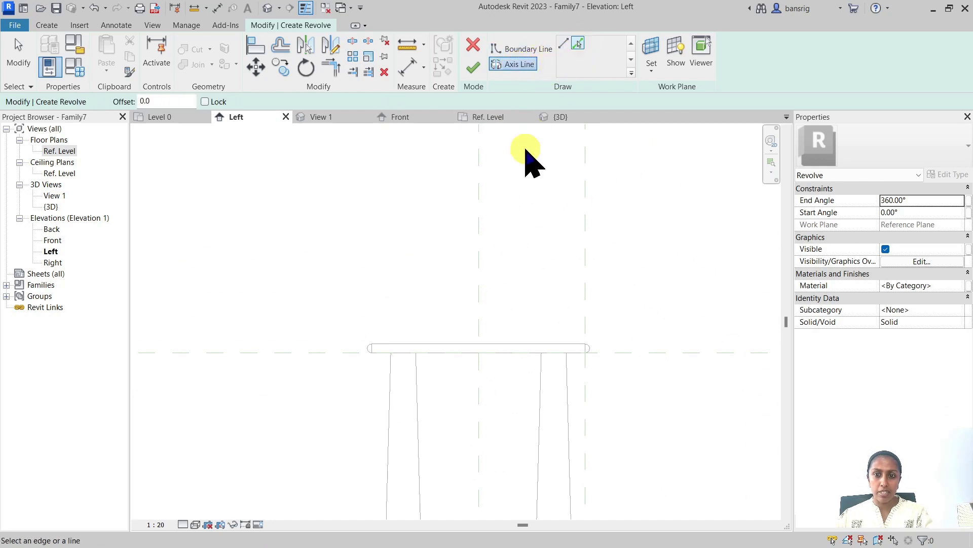
left_click(479, 197)
left_click(518, 217)
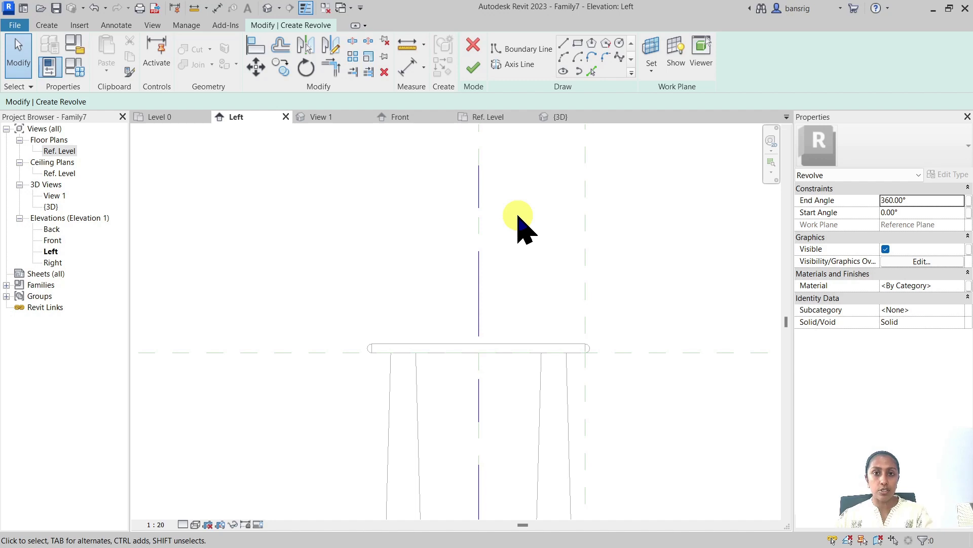
- Draw the vase's base boundary line along the tabletop's upper edge, starting at the revolve axis
left_click(536, 53)
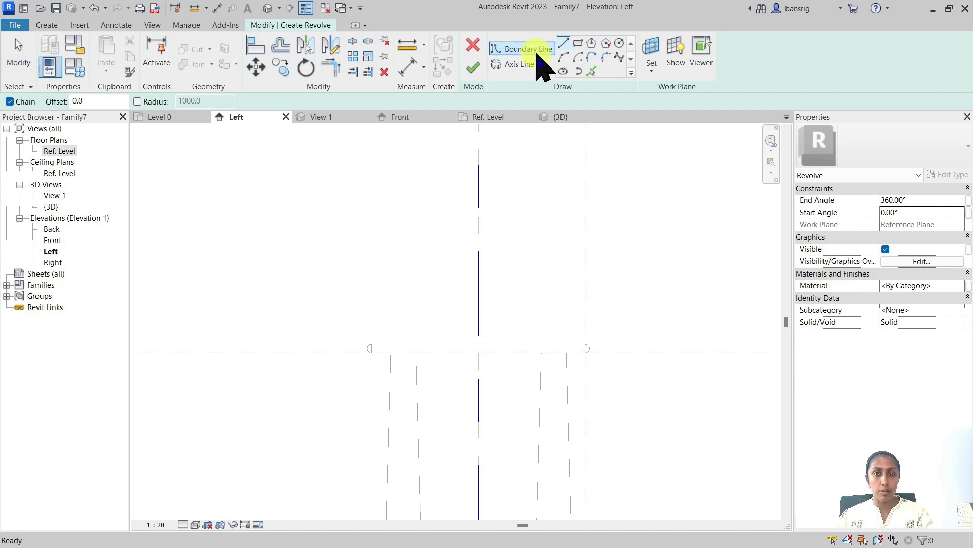
scroll(482, 358, "up", 2)
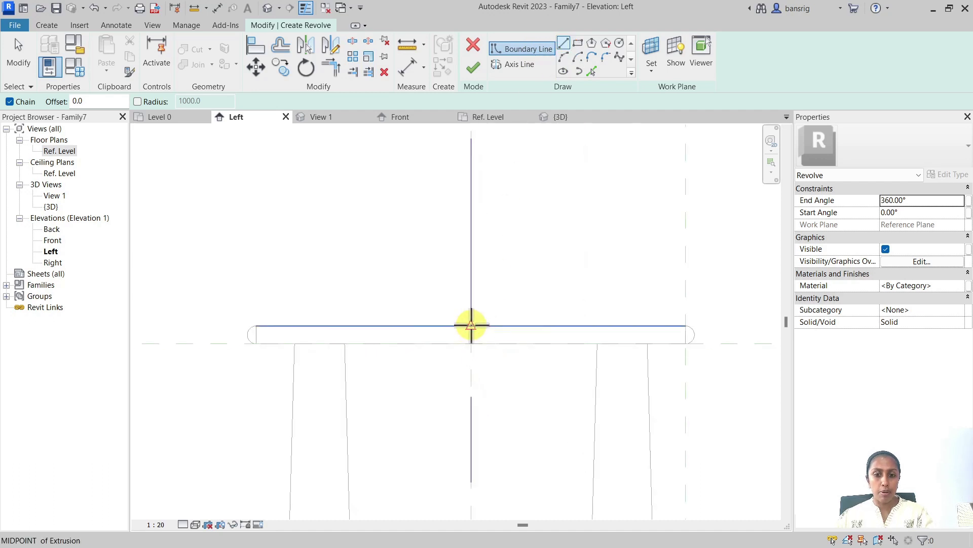
left_click(432, 327)
scroll(443, 344, "up", 2)
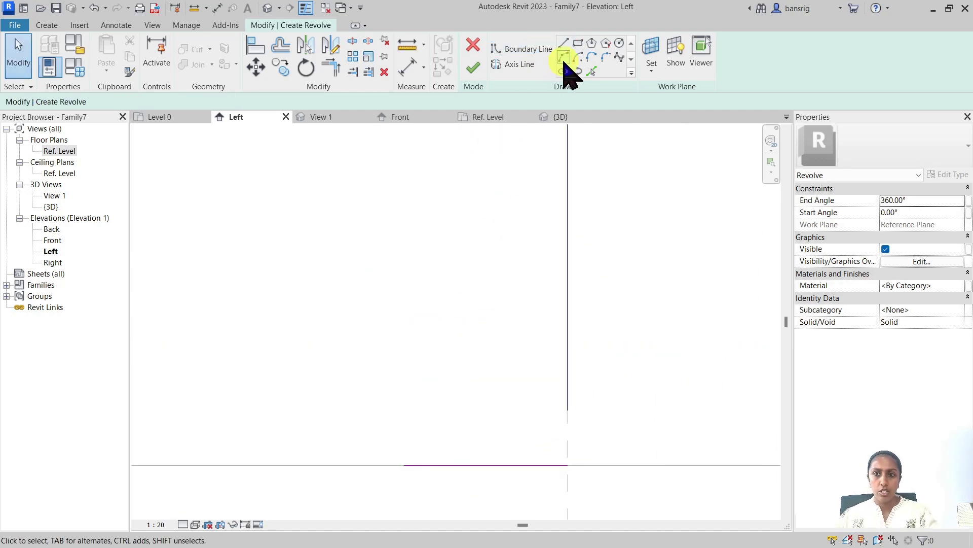
- Draw three chained arcs upward from the base line's outer end to form the vase's curved body, neck and rim
left_click(564, 56)
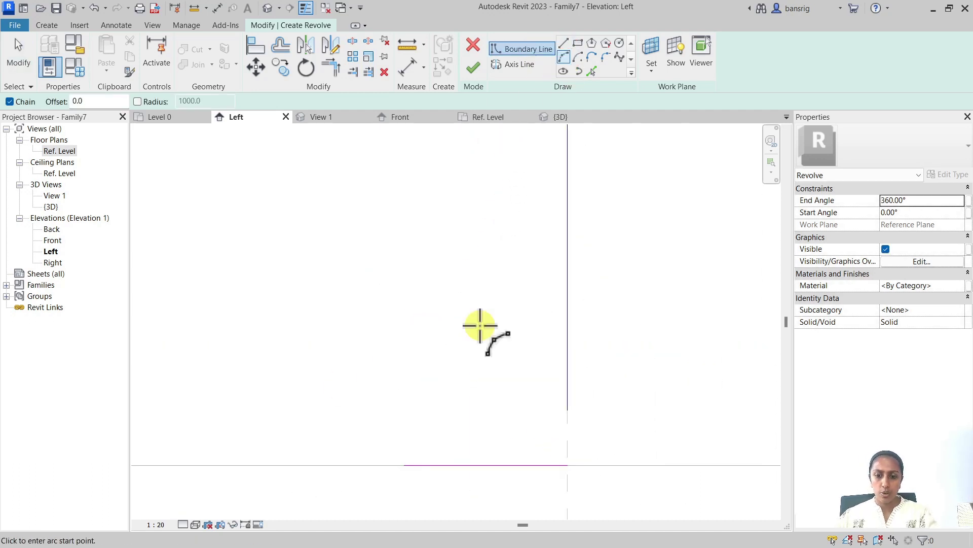
left_click(409, 463)
left_click(404, 289)
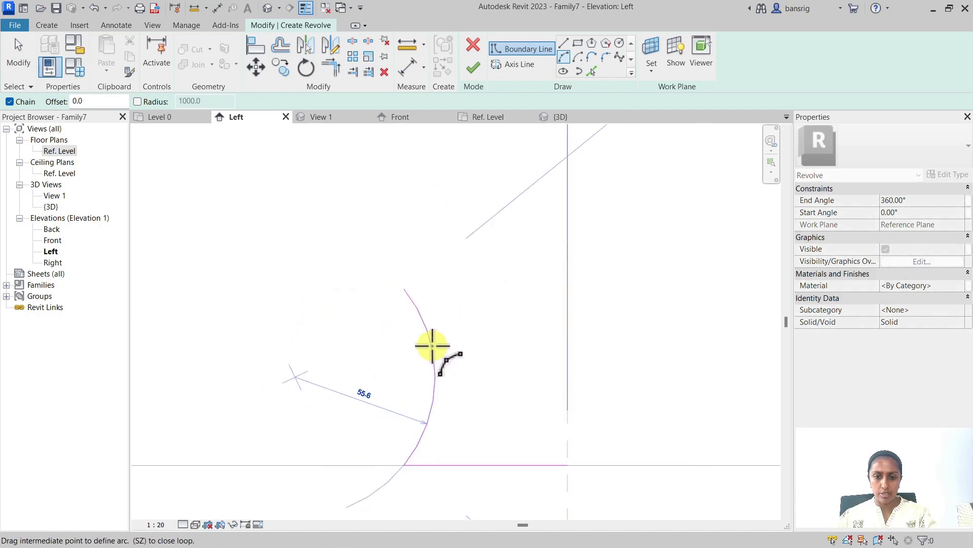
left_click(435, 364)
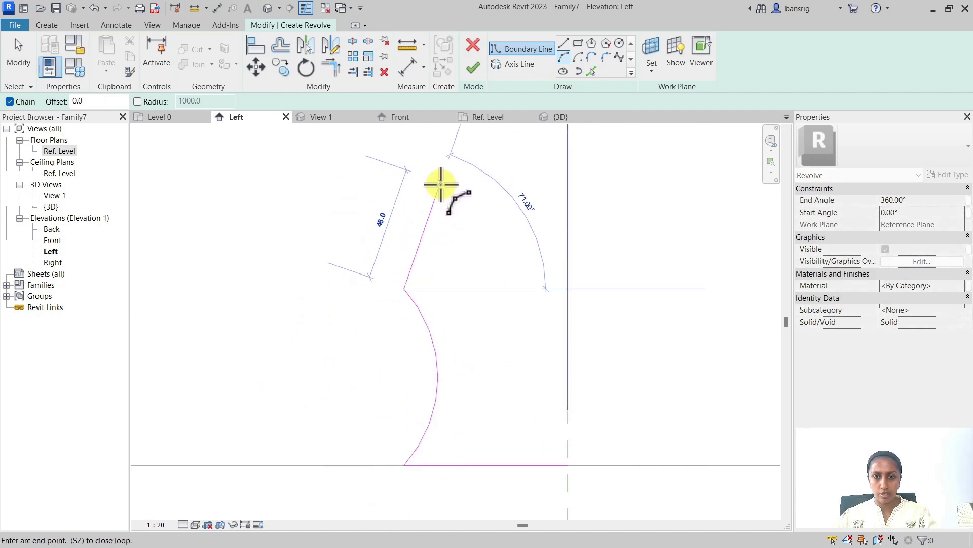
left_click(463, 148)
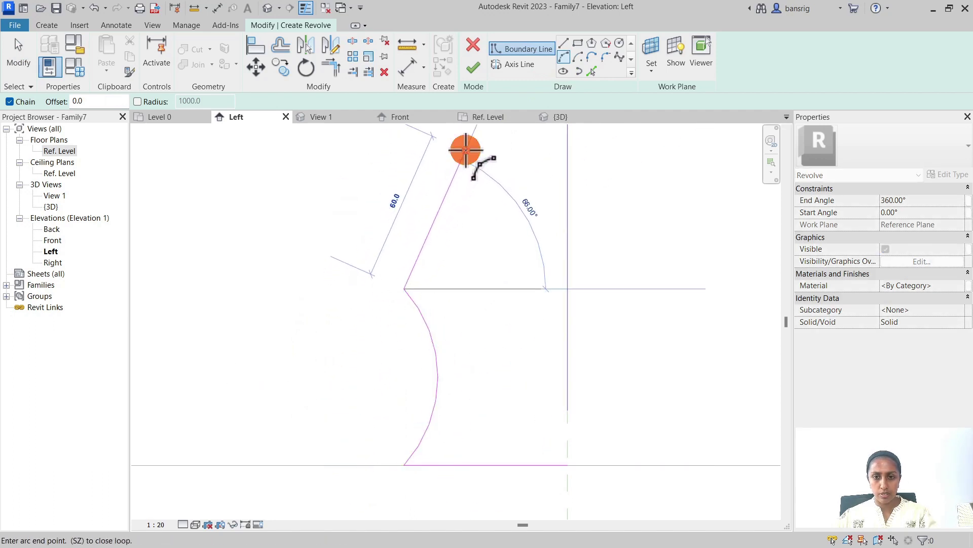
left_click(440, 166)
middle_click_drag(515, 209, 472, 348)
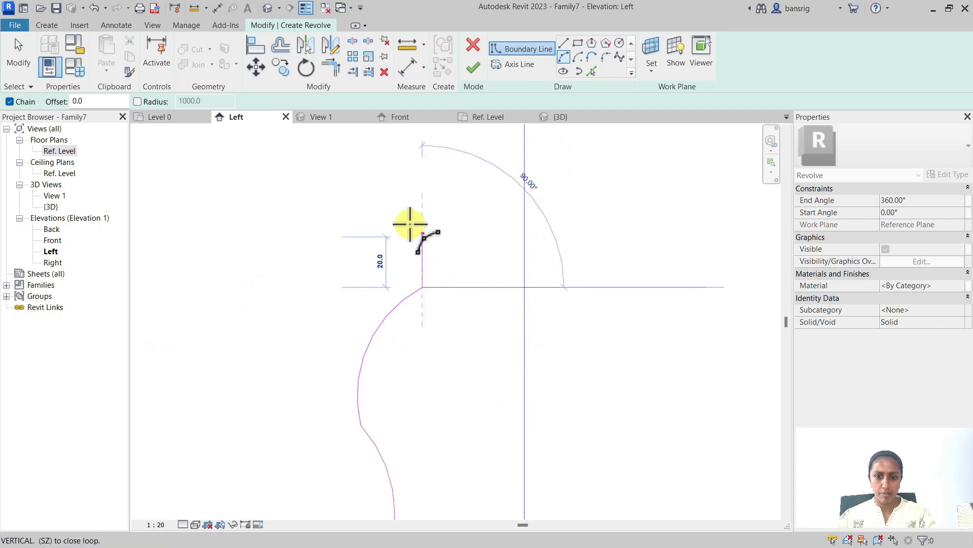
left_click(414, 225)
key("Escape")
key("Escape")
scroll(441, 238, "down", 3)
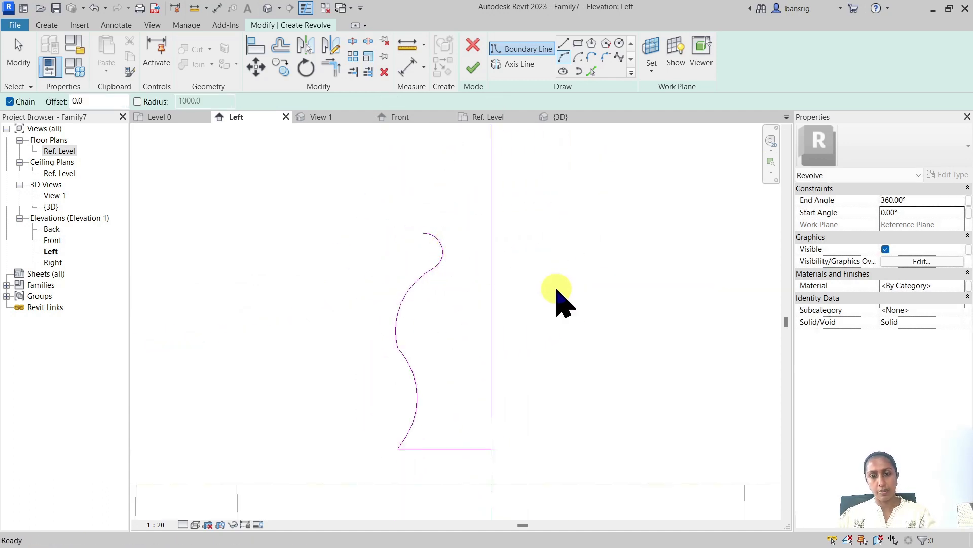
- Offset the three arcs 5 mm toward the axis and the base line 5 mm upward for the vase's wall thickness
left_click(592, 70)
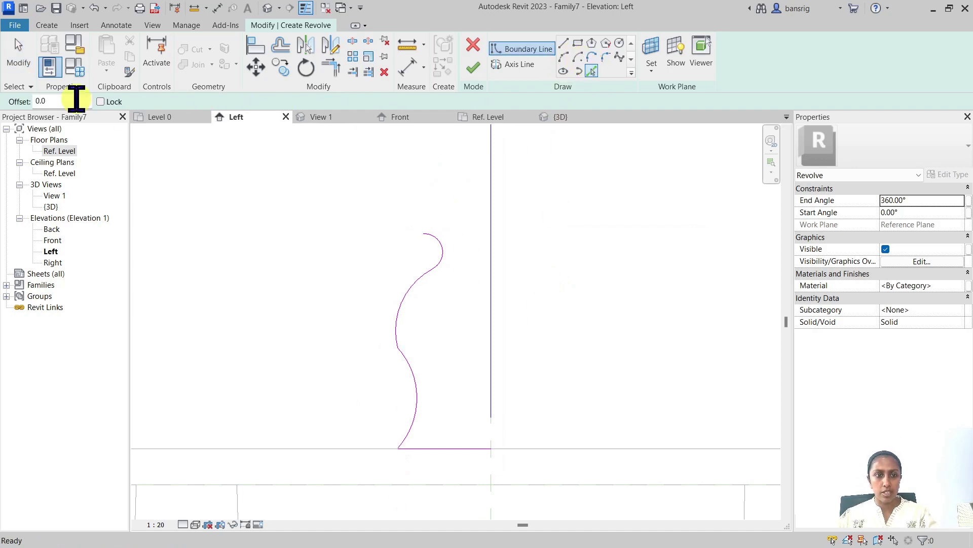
scroll(434, 199, "up", 3)
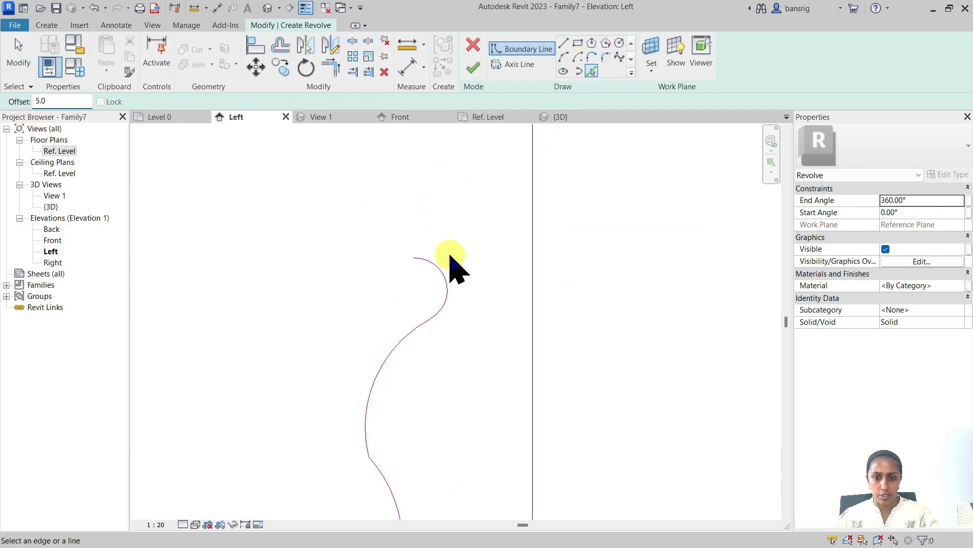
left_click(435, 262)
left_click(409, 345)
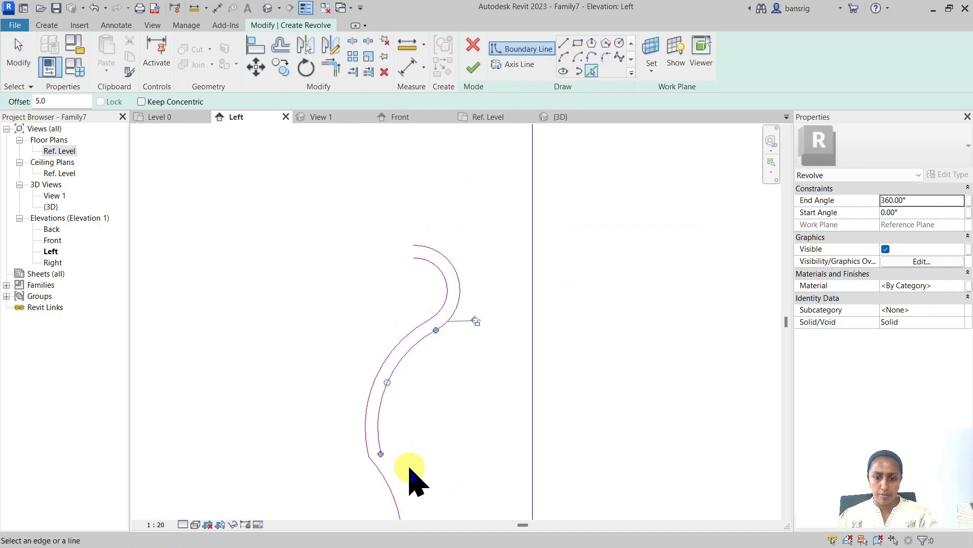
left_click(392, 485)
middle_click_drag(424, 495, 385, 284)
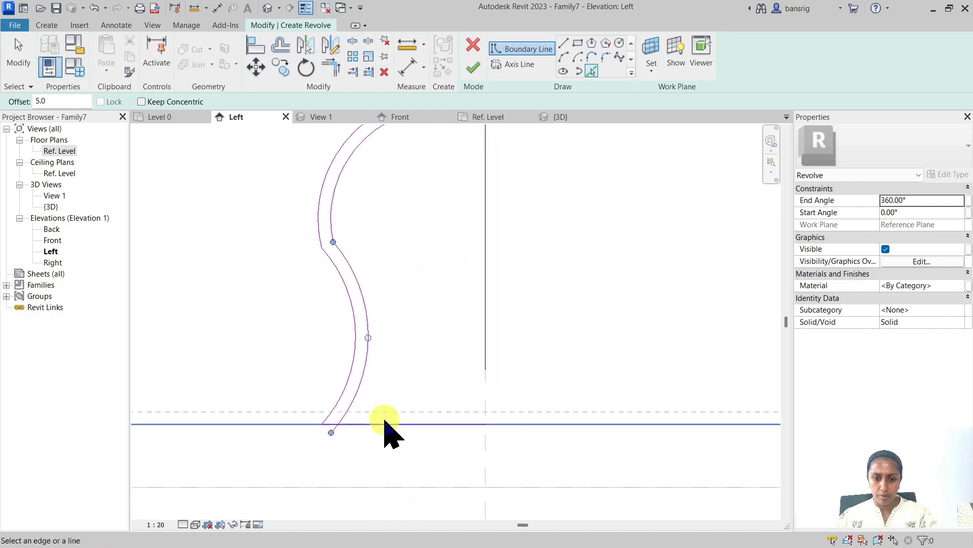
key("Tab")
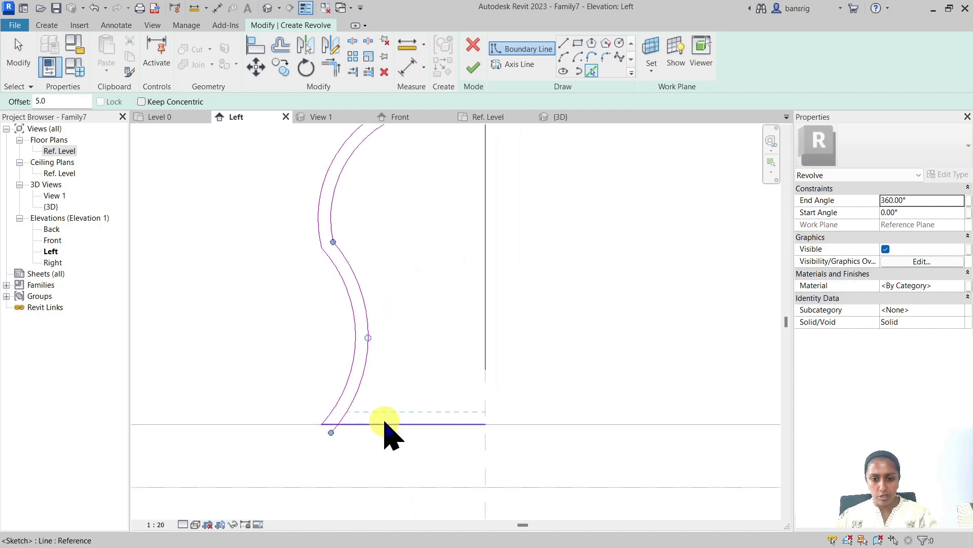
left_click(387, 426)
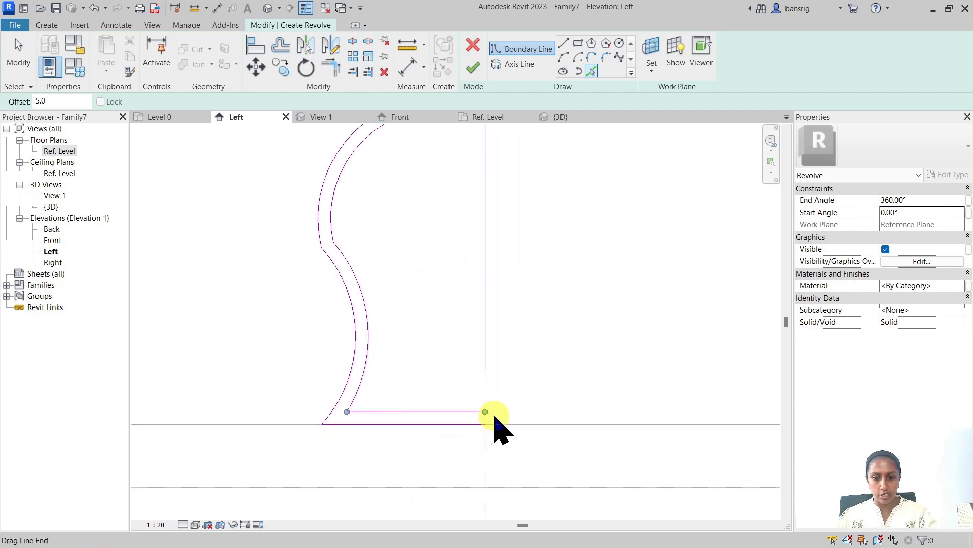
- Close the vase profile with short lines joining both outlines at the axis and at the rim
left_click(563, 42)
left_click(485, 411)
left_click(485, 424)
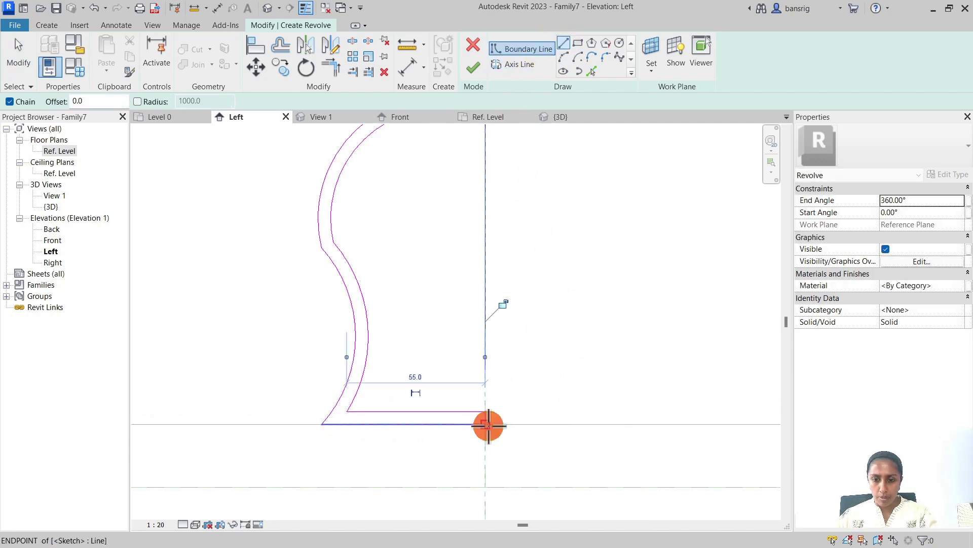
mouse_move(487, 424)
middle_mouse_down()
mouse_move(434, 299)
mouse_move(376, 211)
middle_mouse_up()
left_click(366, 228)
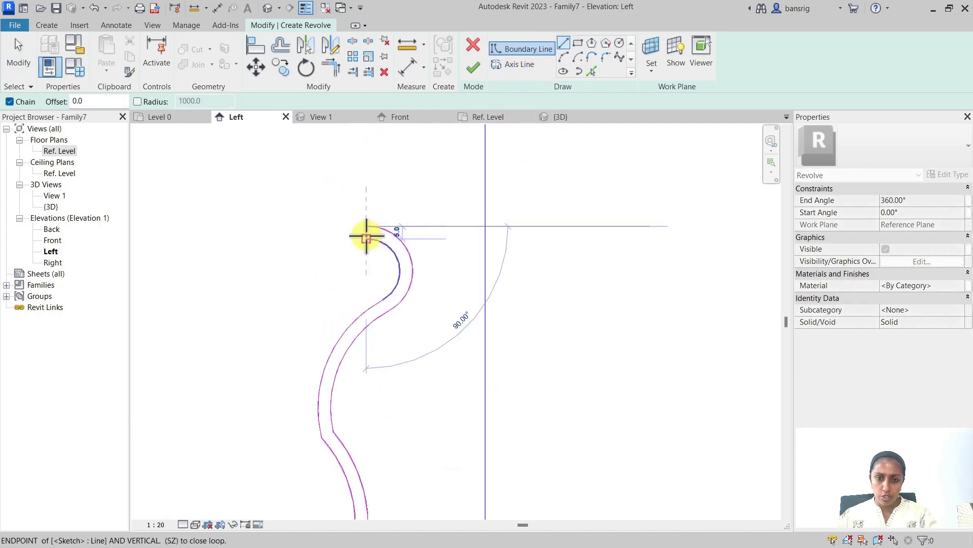
key("Escape")
key("Escape")
- Finish the vase revolve and open the default 3D view
scroll(319, 266, "down", 3)
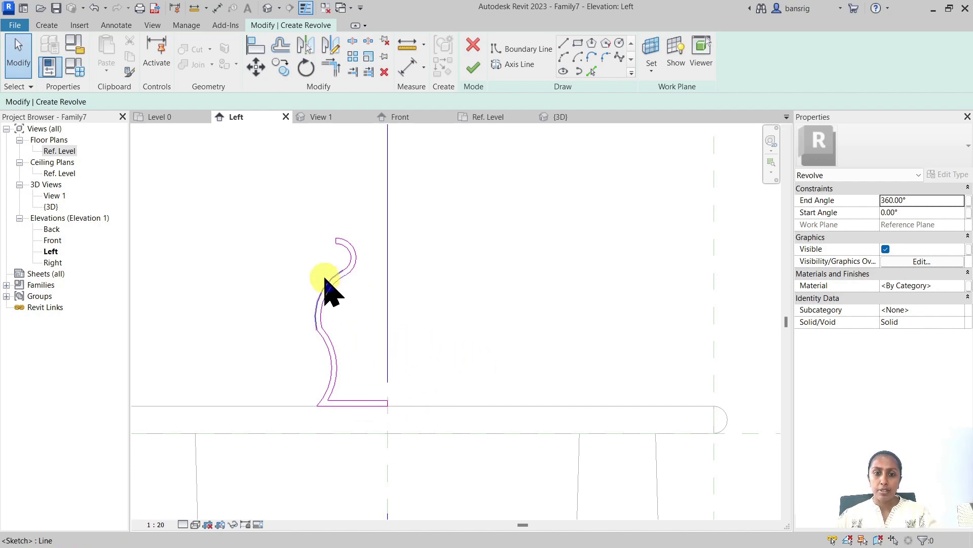
left_click(472, 69)
left_click(267, 7)
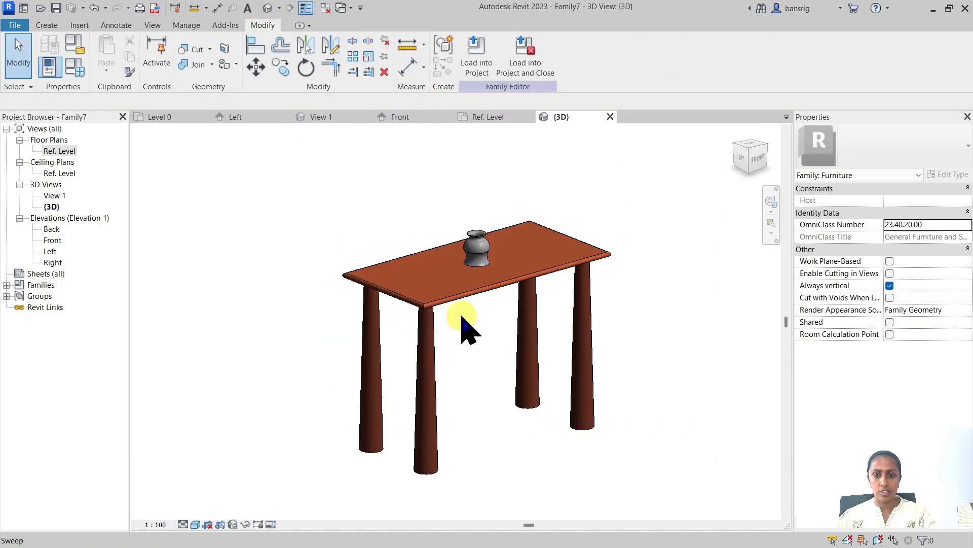
- Assign the Glass material to the revolved vase on the tabletop
middle_click_drag(507, 339, 679, 334, "shift")
middle_click_drag(305, 360, 639, 401, "shift")
scroll(502, 243, "up", 5)
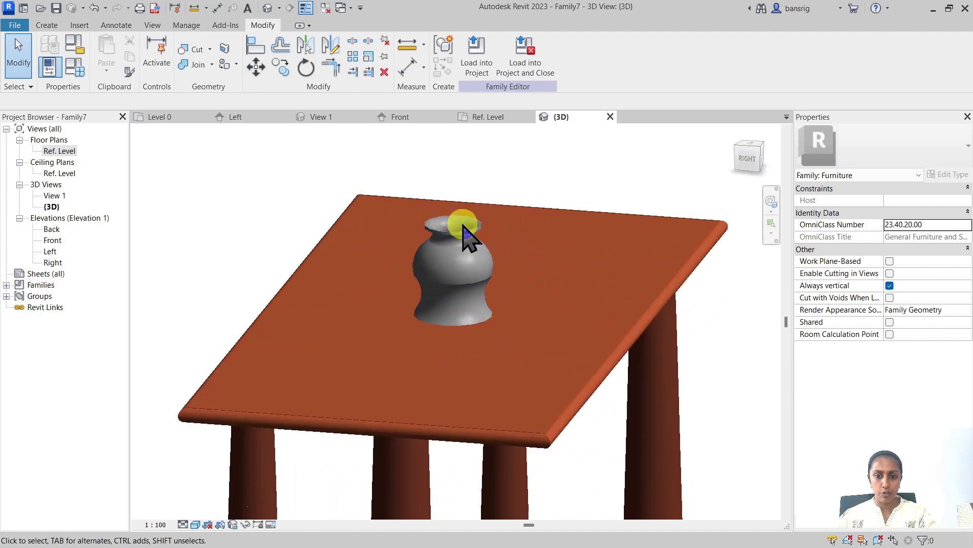
left_click(467, 226)
middle_click_drag(547, 401, 542, 345, "shift")
left_click(956, 285)
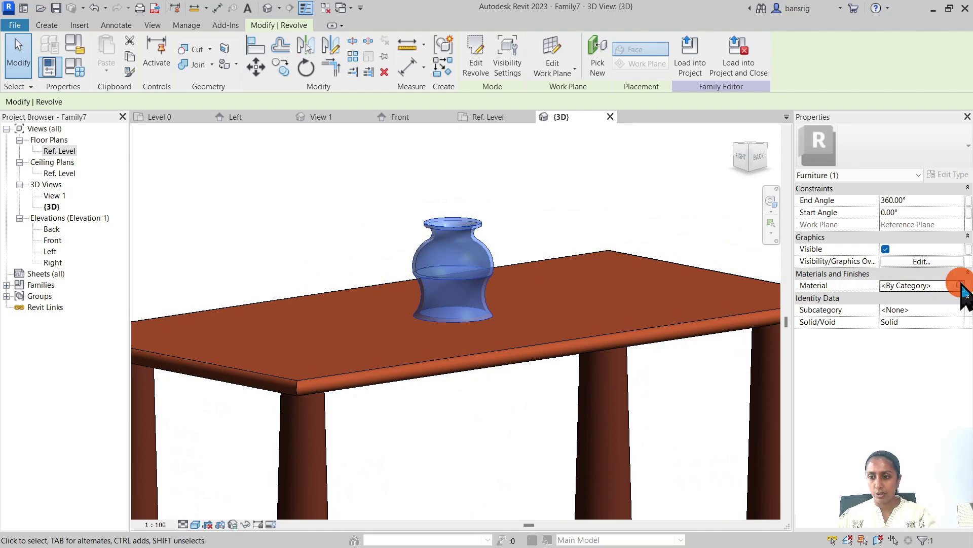
left_click(296, 232)
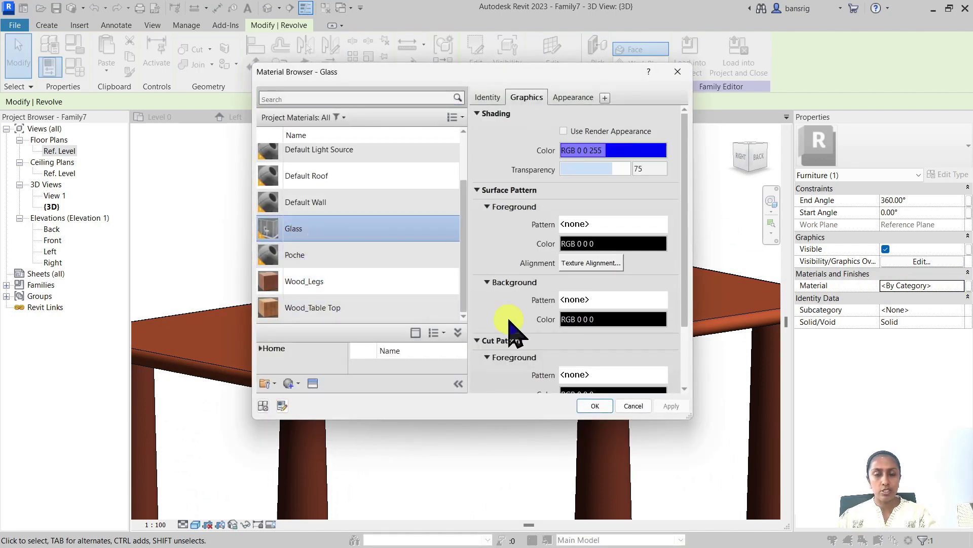
left_click(596, 406)
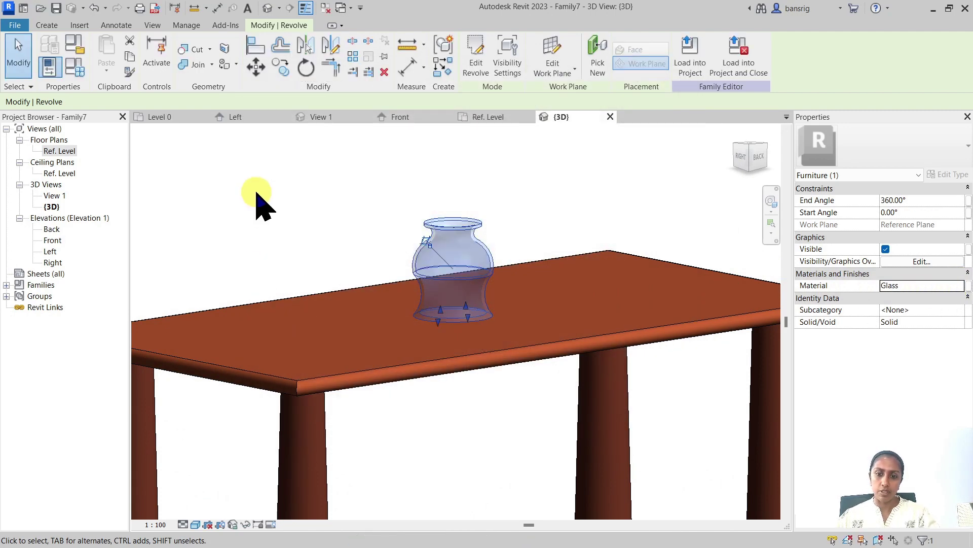
left_click(277, 198)
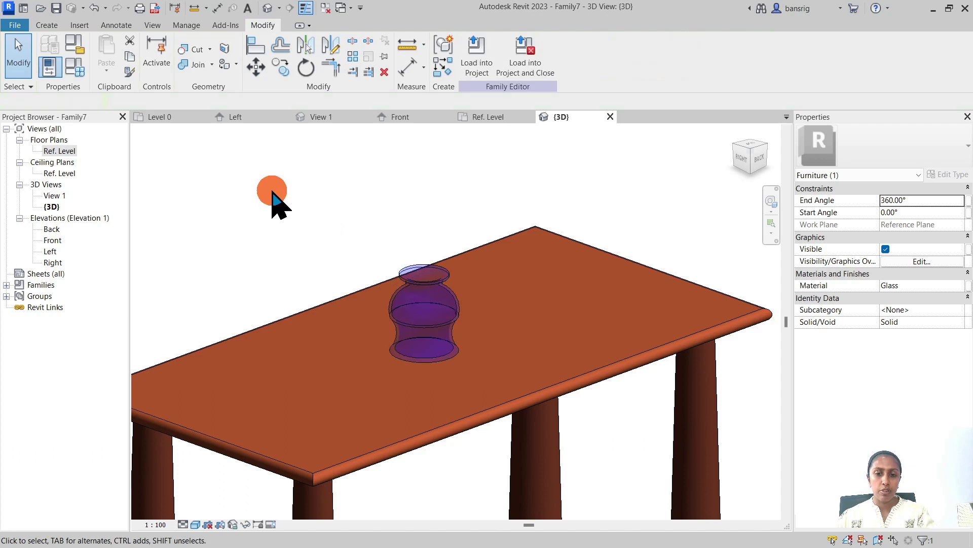
left_click(271, 202)
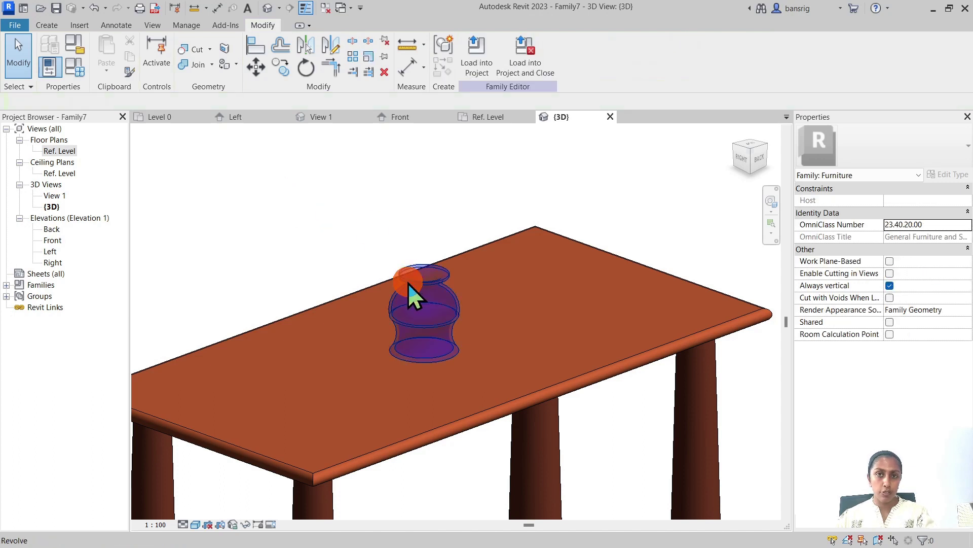
- Try a 180° end angle on the vase revolve and set it back to 360°
left_click(408, 283)
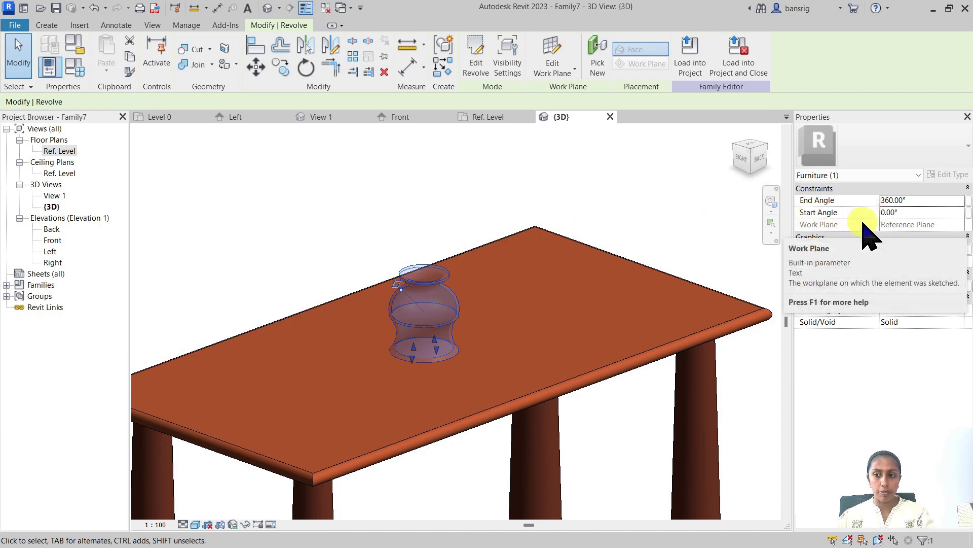
left_click(916, 200)
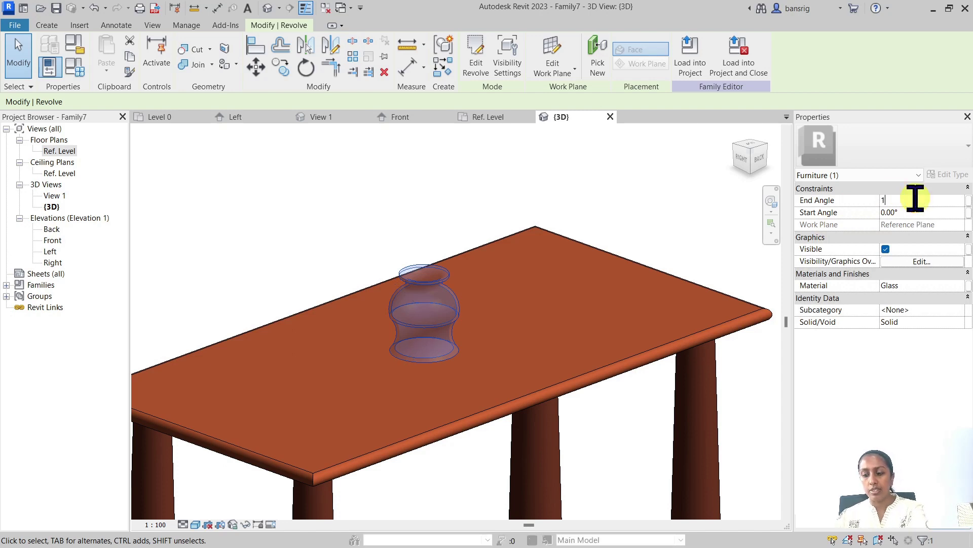
type("180")
key("Return")
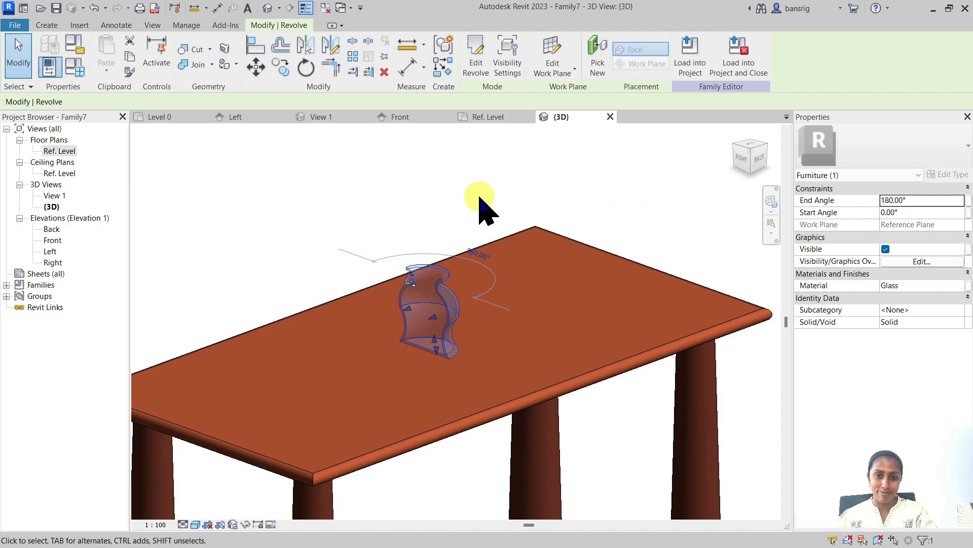
left_click(915, 199)
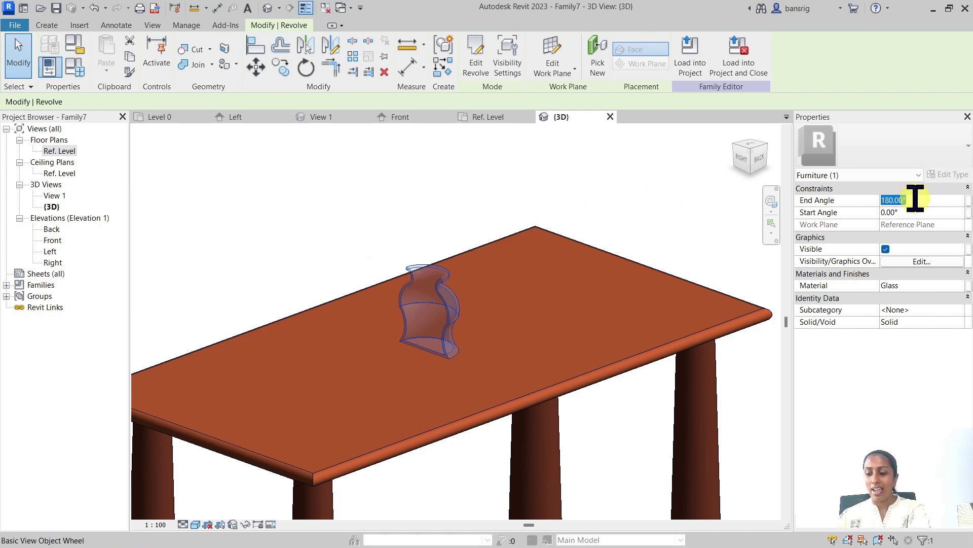
key("Return")
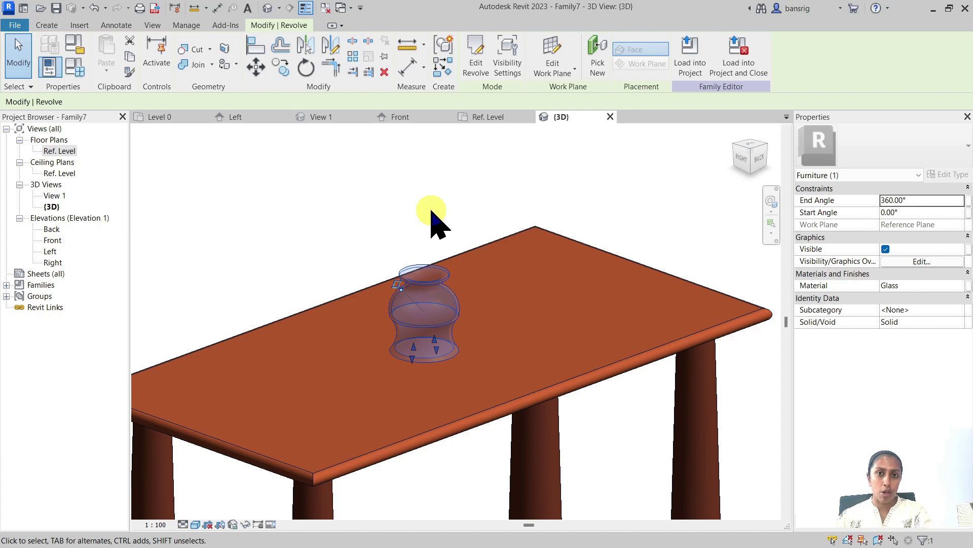
left_click(380, 220)
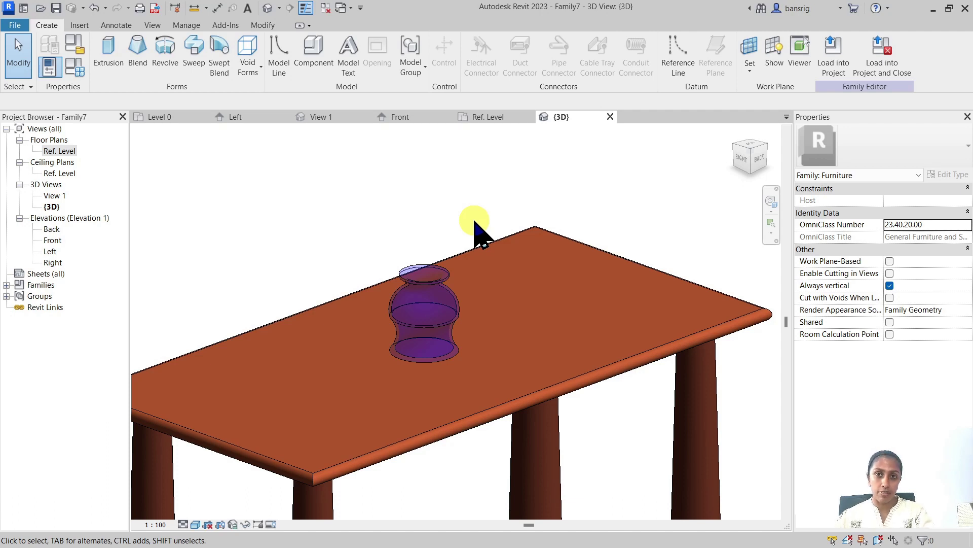
- From the Ref. Level plan, pick the vertical reference plane through the vase's centre as work plane and open the Left elevation
double_click(60, 151)
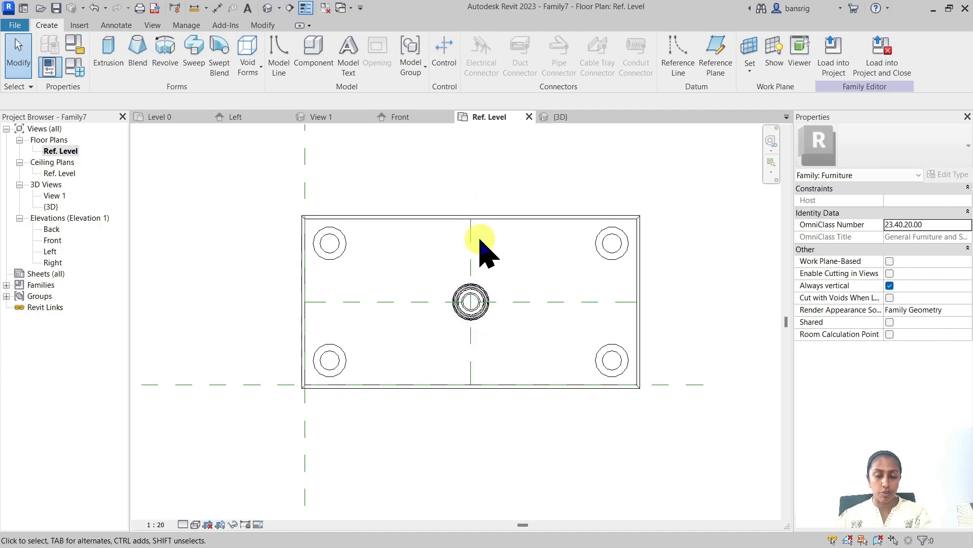
left_click(748, 50)
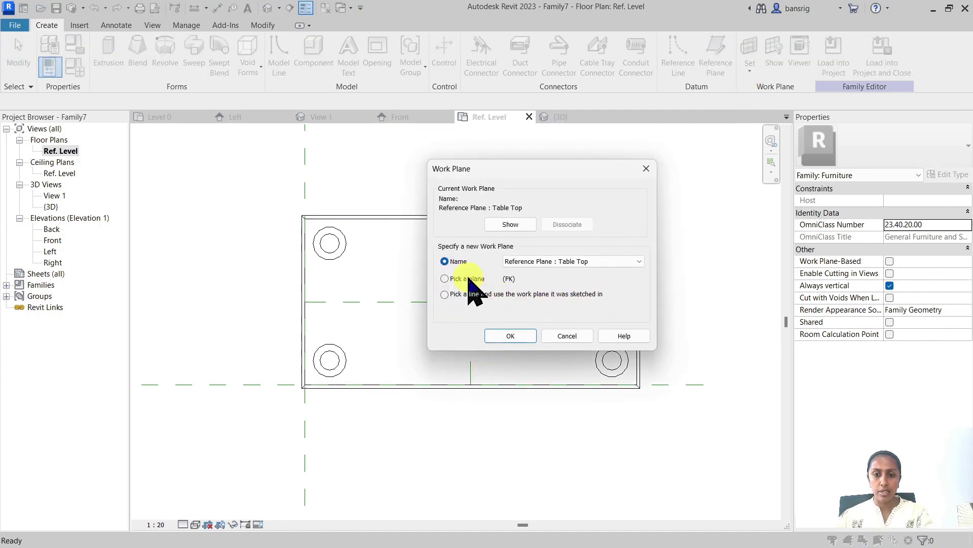
left_click(468, 278)
left_click(509, 335)
left_click(471, 257)
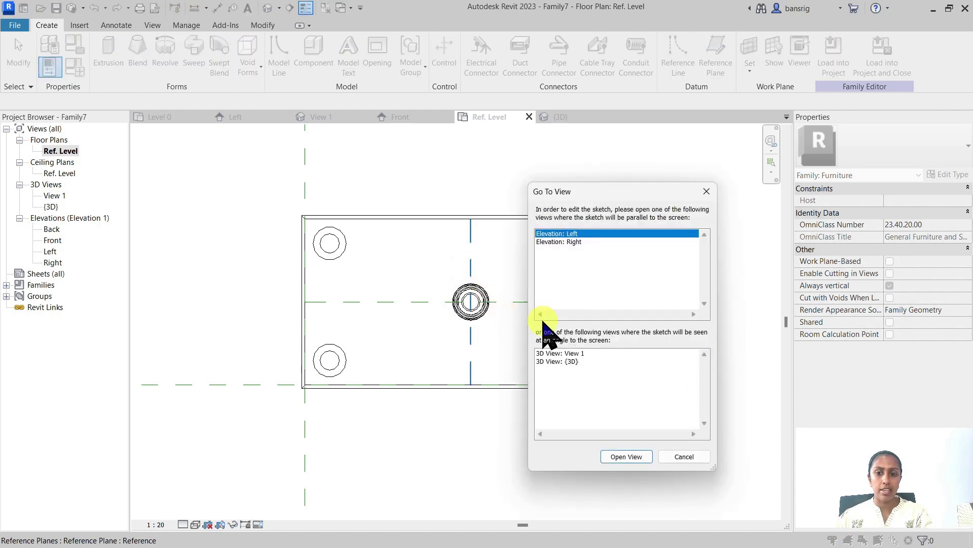
left_click(626, 457)
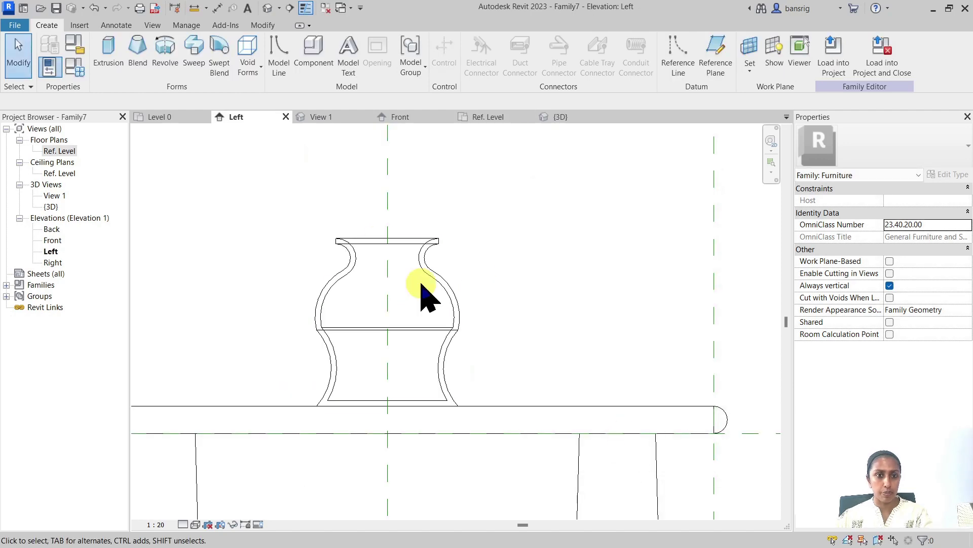
- Sketch a swept blend spline path from the centre of the vase's inner base up through the neck, curling over beside the rim
left_click(219, 50)
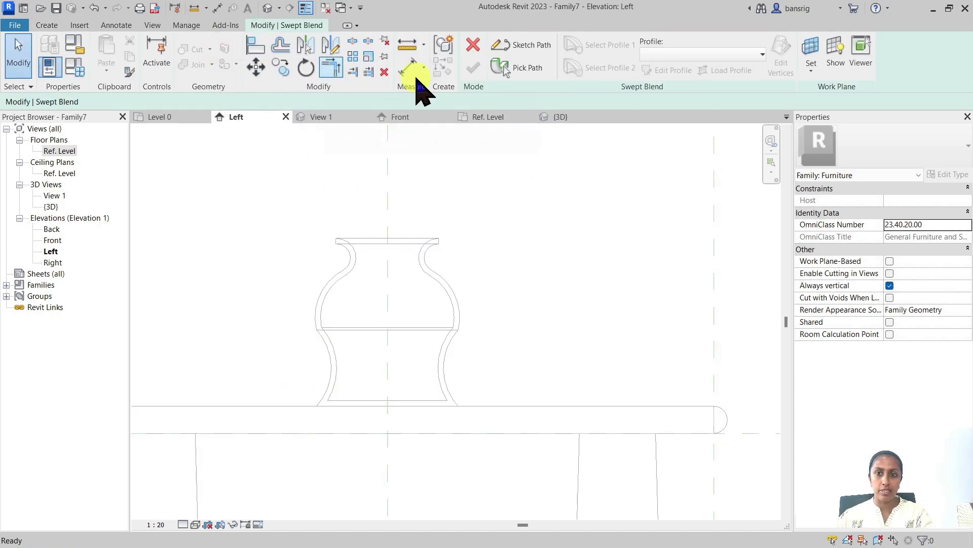
left_click(515, 44)
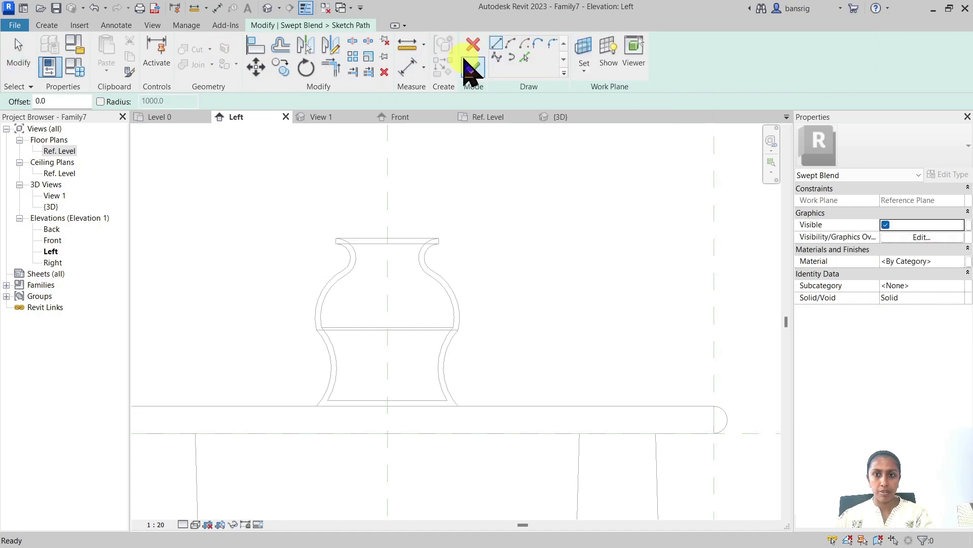
left_click(496, 58)
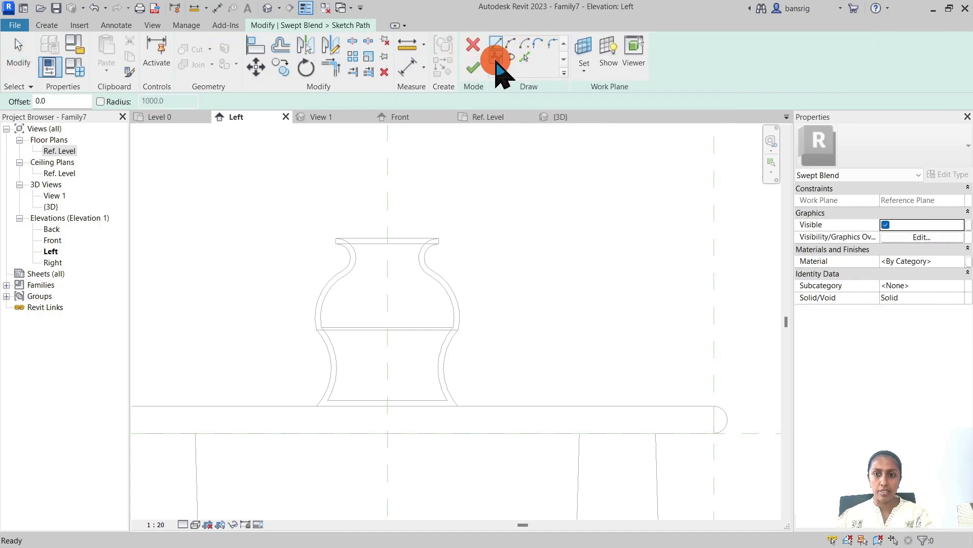
scroll(412, 375, "up", 3)
left_click(368, 412)
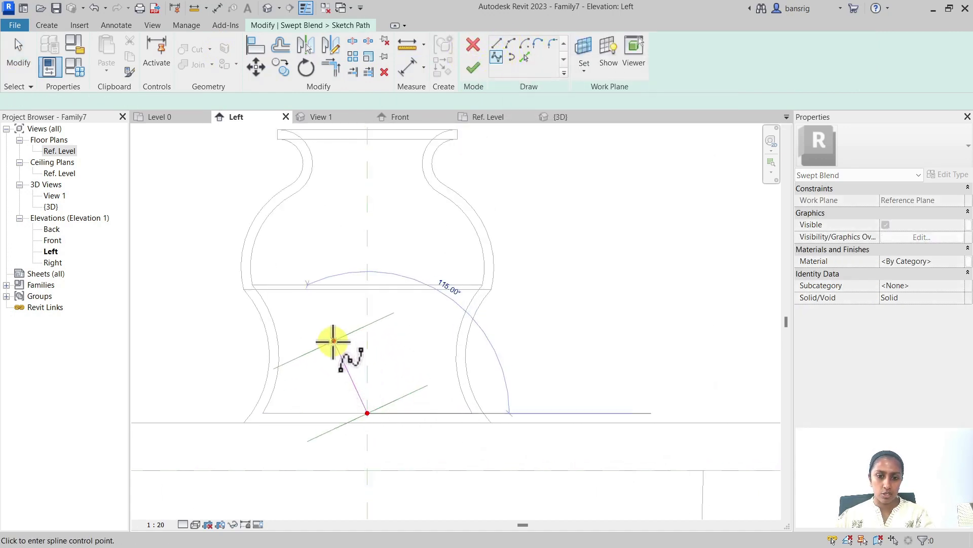
left_click(313, 264)
left_click(367, 210)
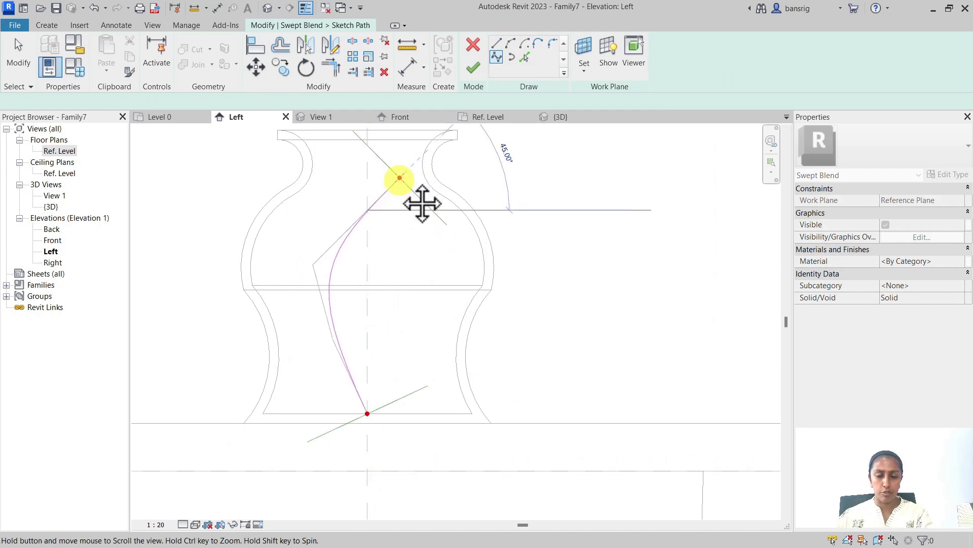
middle_click_drag(422, 203, 414, 332)
left_click(332, 173)
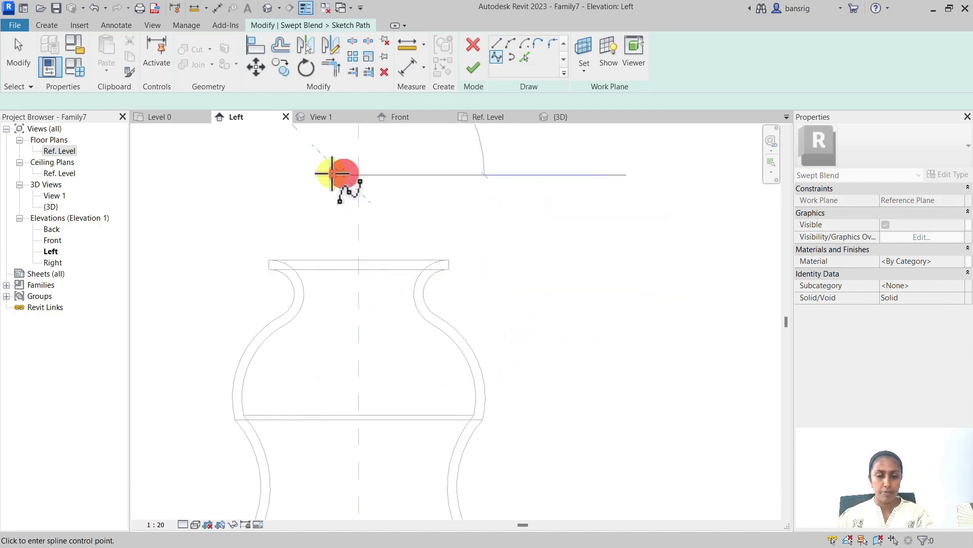
left_click(231, 201)
left_click(211, 254)
left_click(262, 277)
key("Escape")
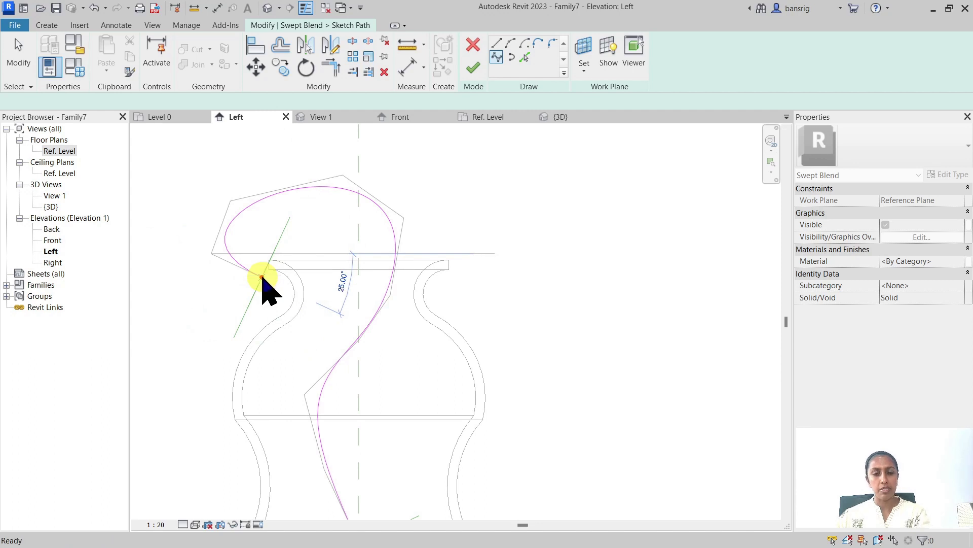
key("Escape")
scroll(441, 218, "down", 3)
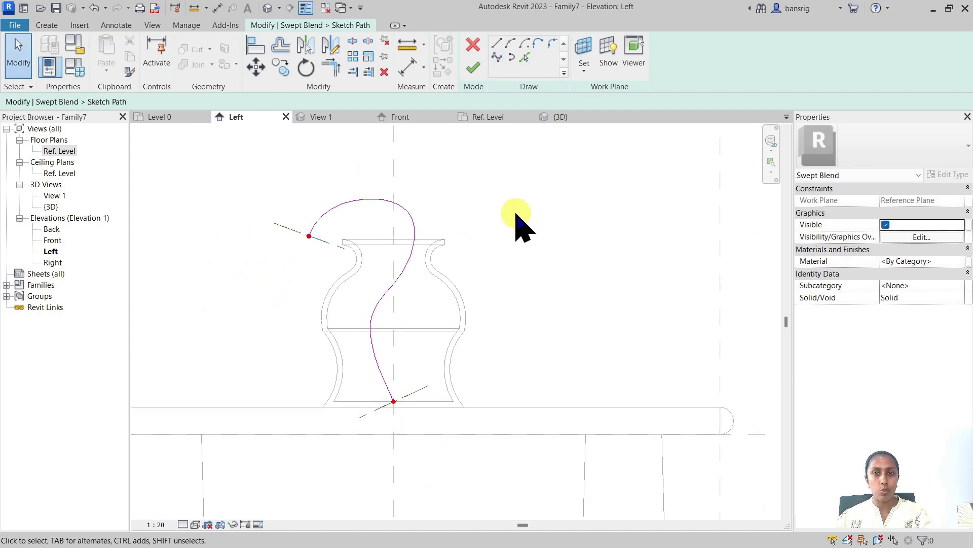
- Try adding an arc at the upper end of the spline path and delete it
left_click(510, 45)
left_click(309, 236)
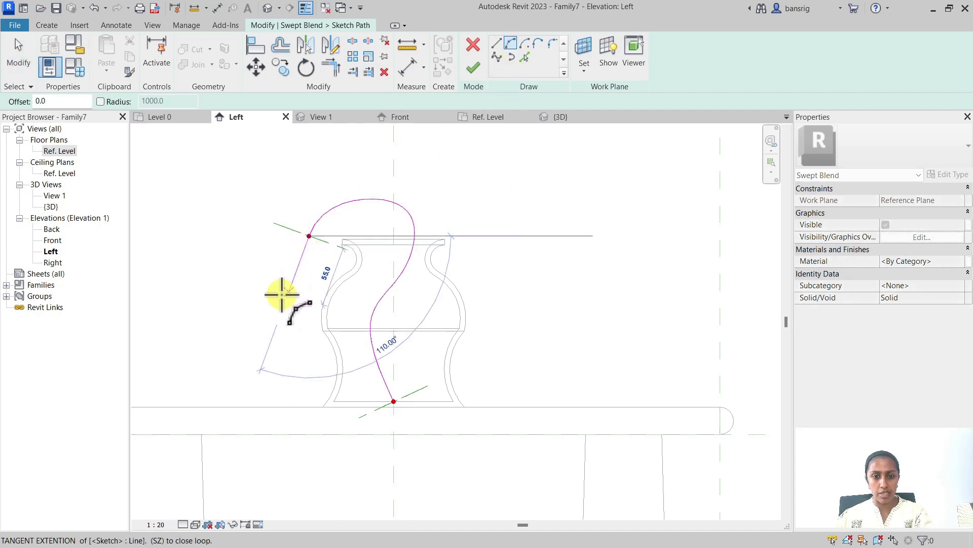
left_click(315, 330)
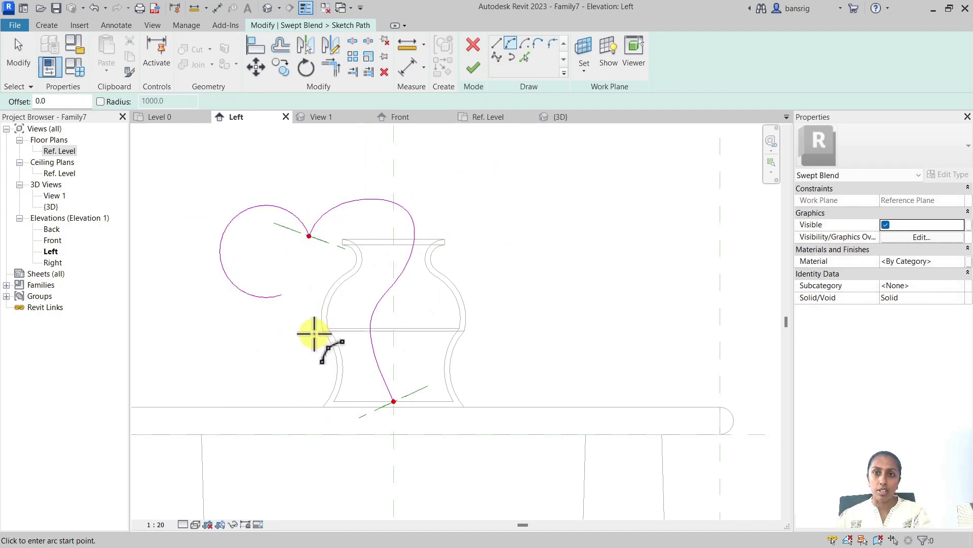
key("Escape")
key("Escape")
left_click(255, 297)
key("Delete")
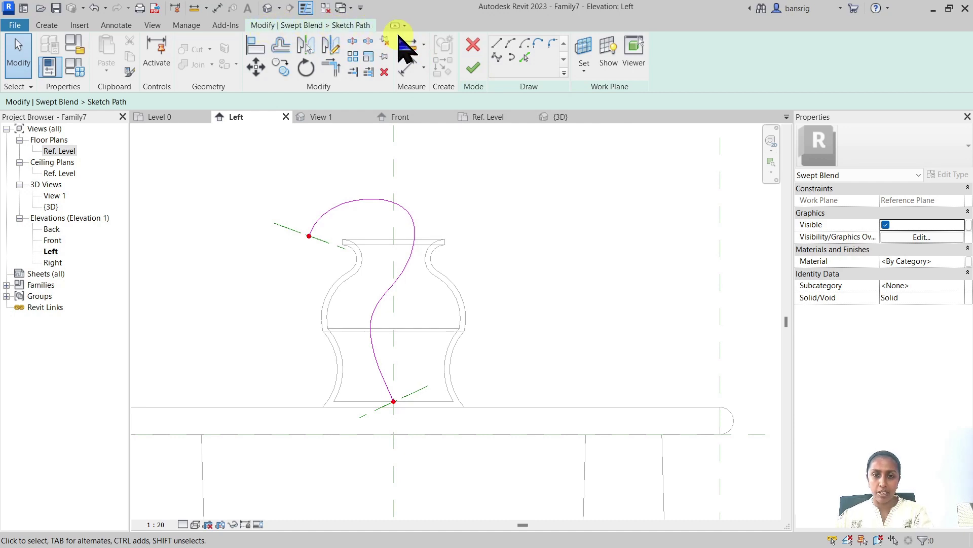
- Finish the swept blend path and open the sketch of Profile 1 in the {3D} view
left_click(474, 69)
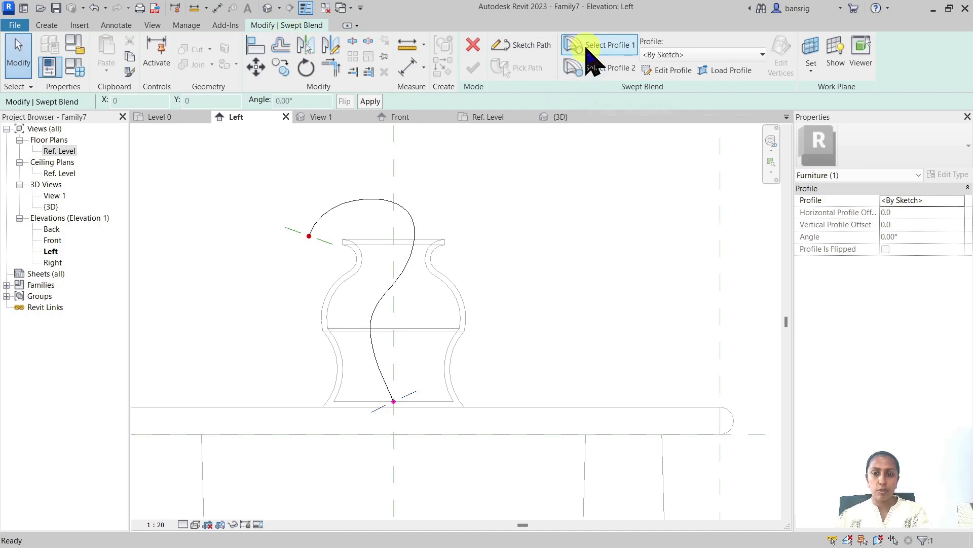
left_click(664, 74)
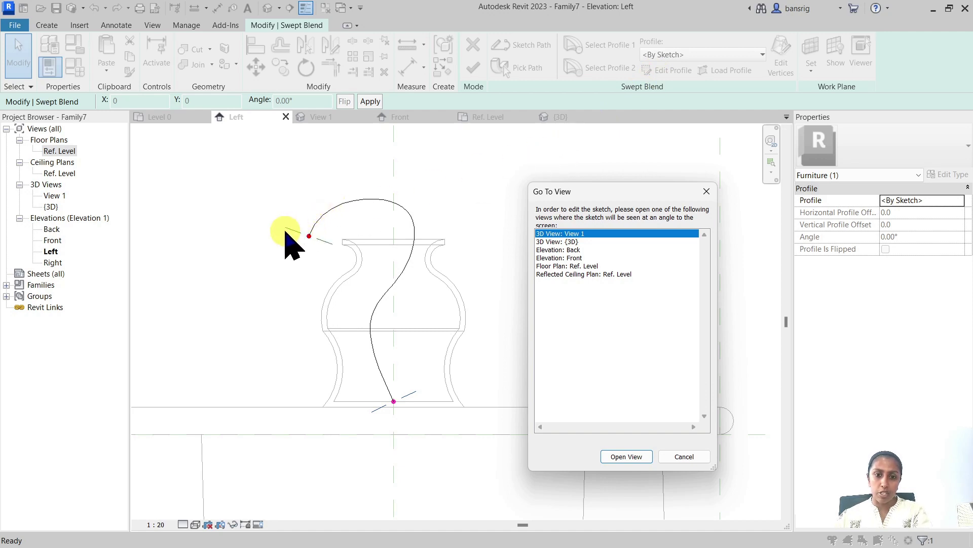
left_click(566, 242)
left_click(628, 456)
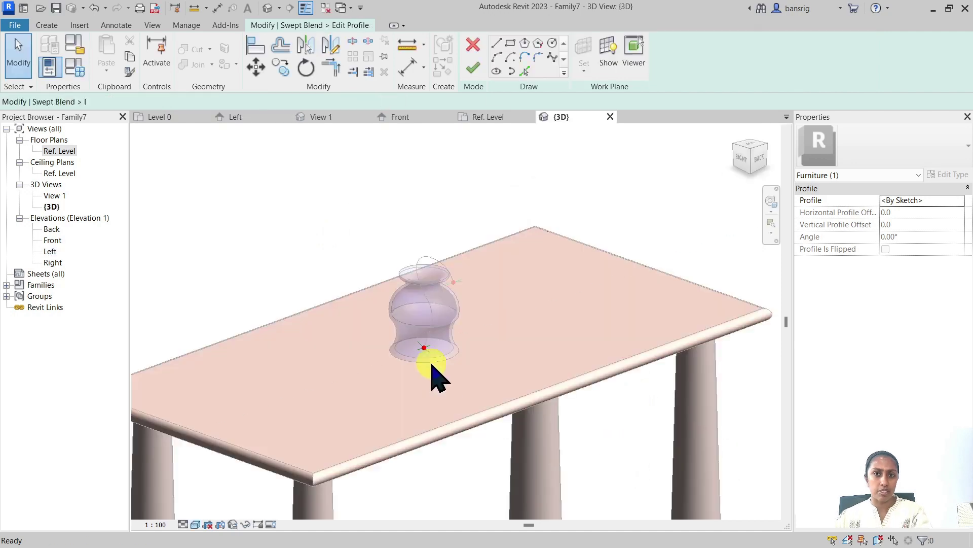
- Draw a small circle for Profile 1, centred on the path's start point at the vase's inner base
middle_click_drag(467, 401, 424, 370, "shift")
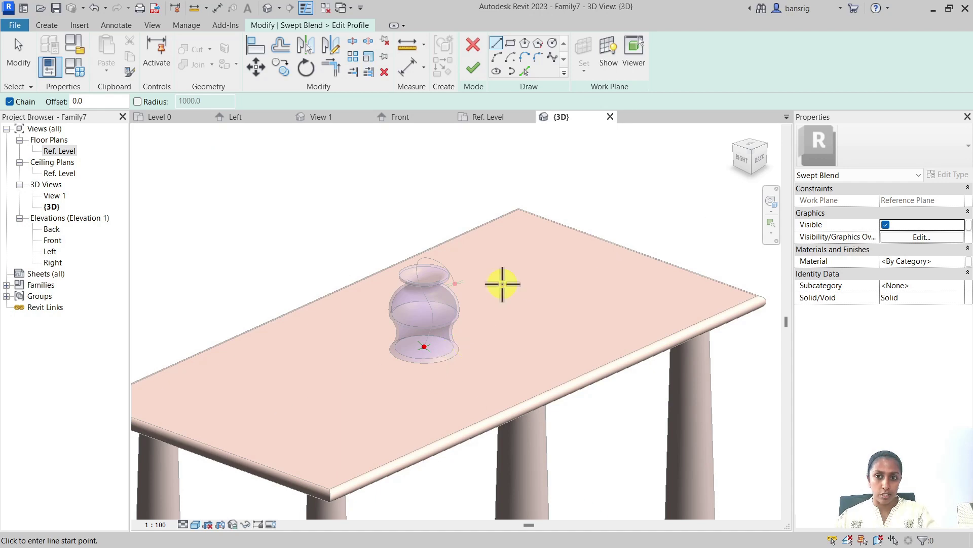
left_click(552, 42)
scroll(427, 363, "up", 10)
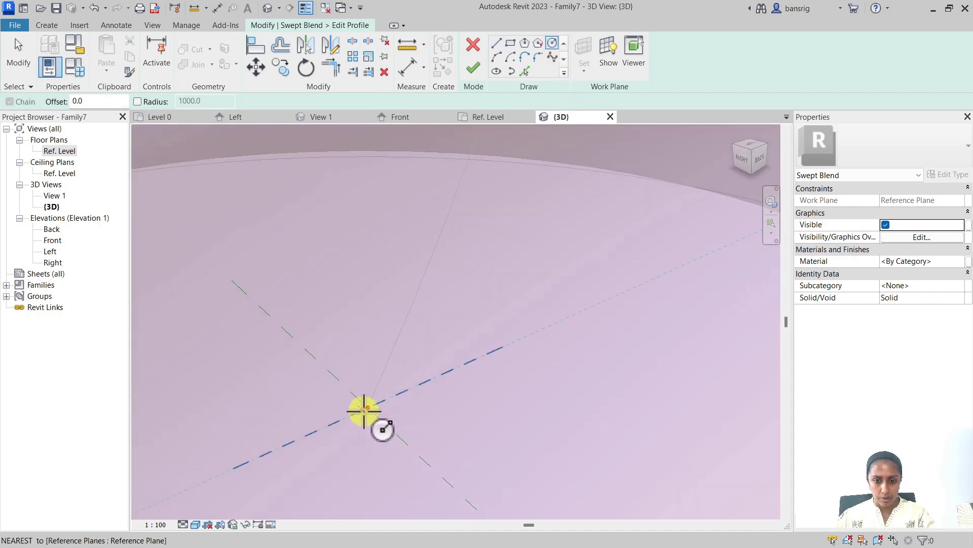
left_click(365, 409)
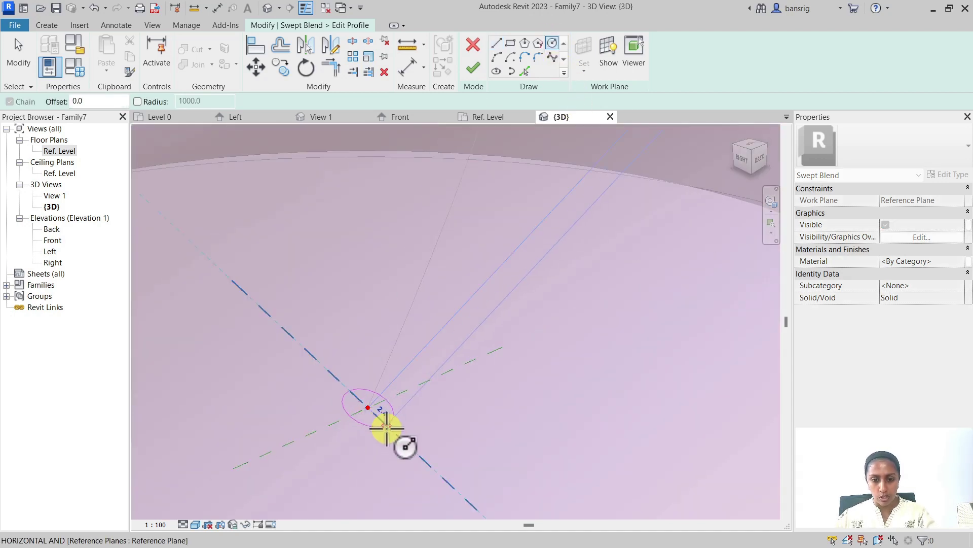
left_click(411, 455)
scroll(412, 455, "down", 2)
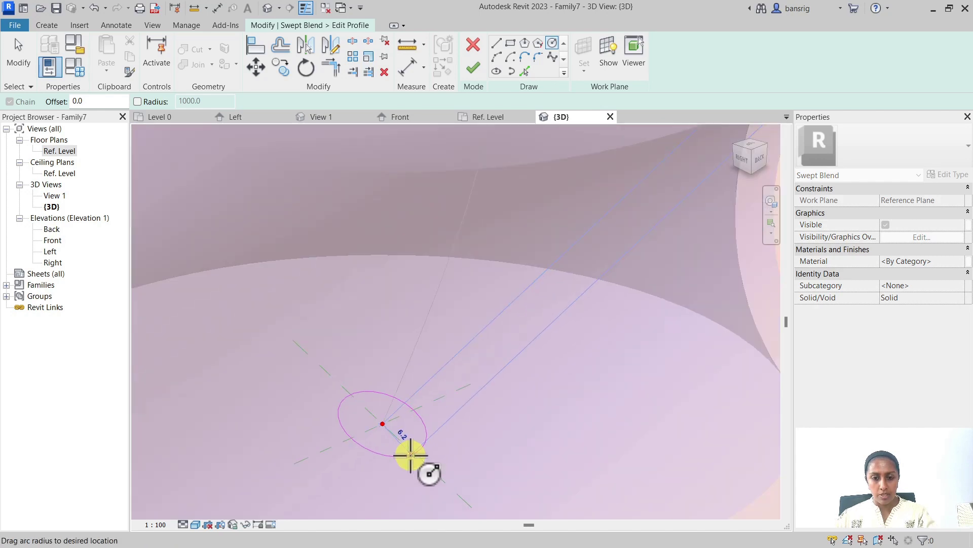
left_click(363, 410)
scroll(365, 409, "down", 5)
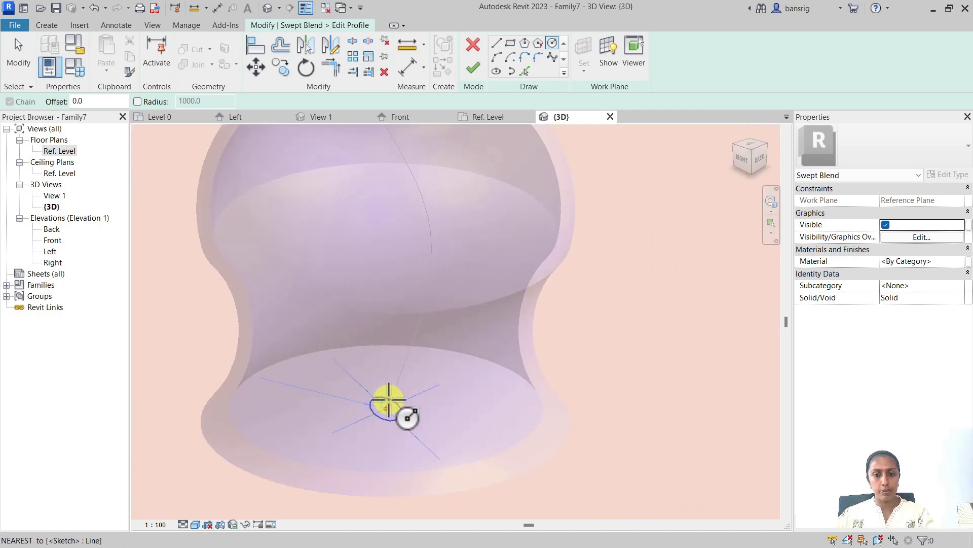
- Set the radius of the Profile 1 circle to 6 and finish the profile sketch
type("6")
key("Return")
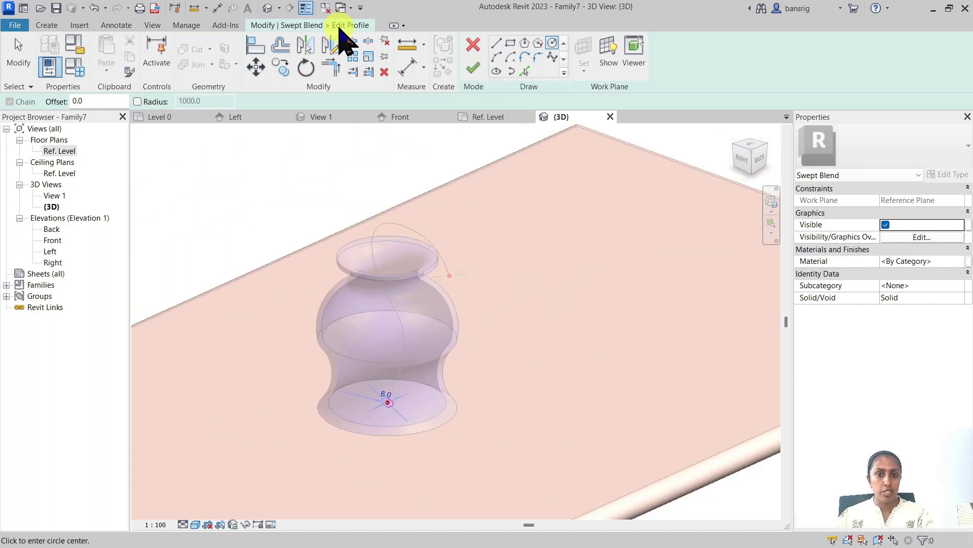
left_click(473, 69)
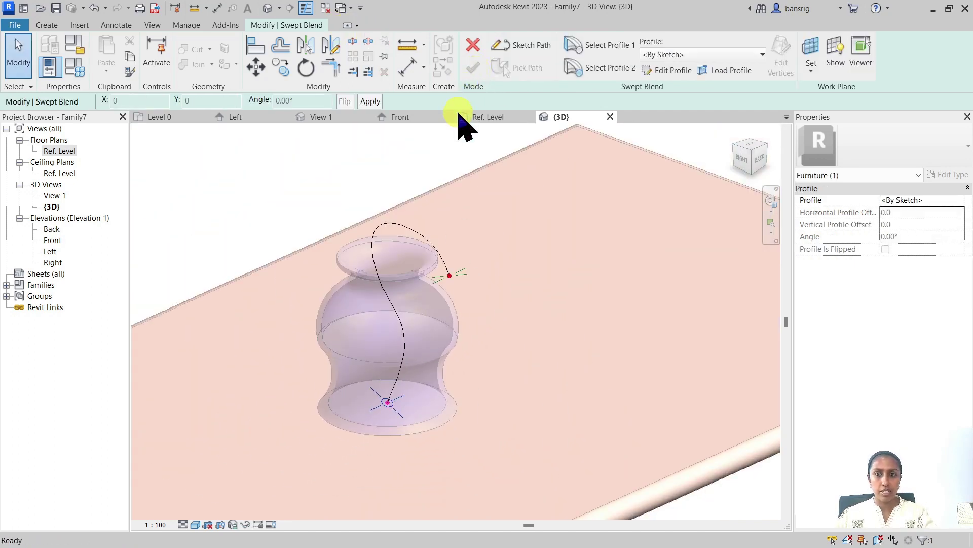
- Edit Profile 2 and draw a circle smaller than Profile 1, centred on the free upper end of the path
left_click(601, 68)
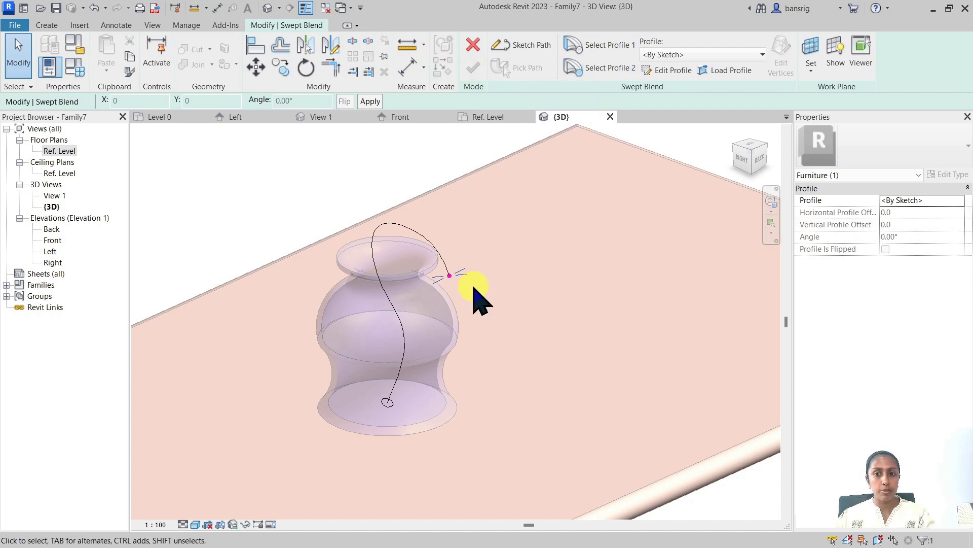
left_click(672, 71)
left_click(553, 43)
scroll(456, 277, "up", 6)
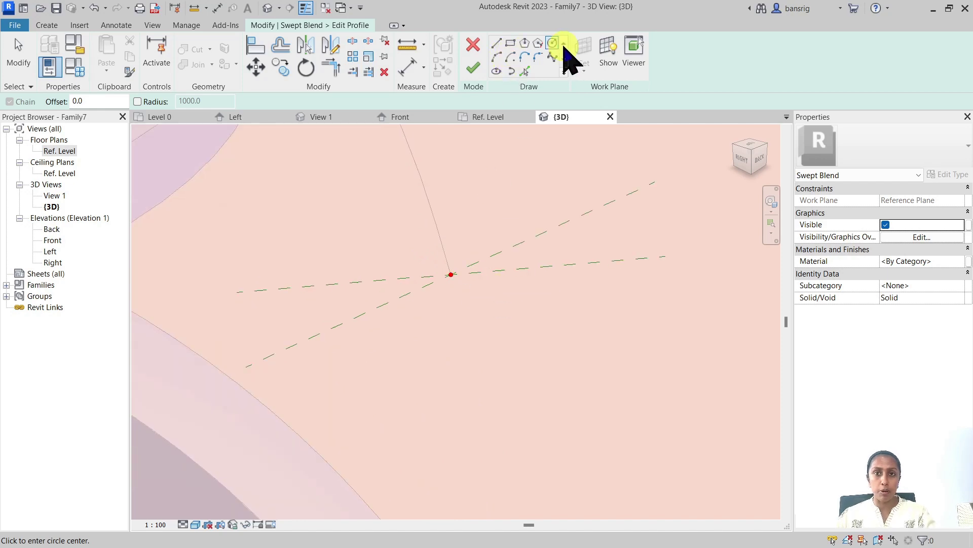
left_click(449, 274)
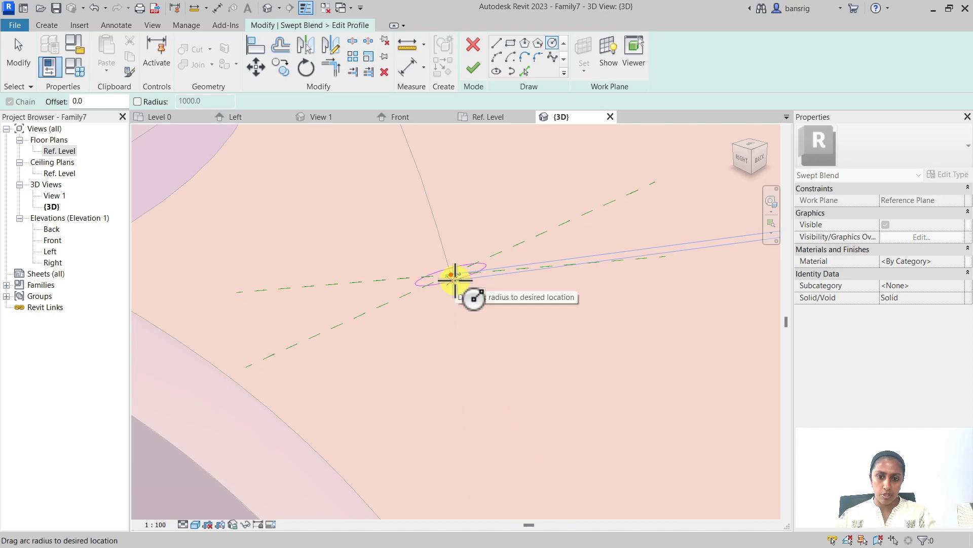
left_click(456, 280)
left_click(461, 276)
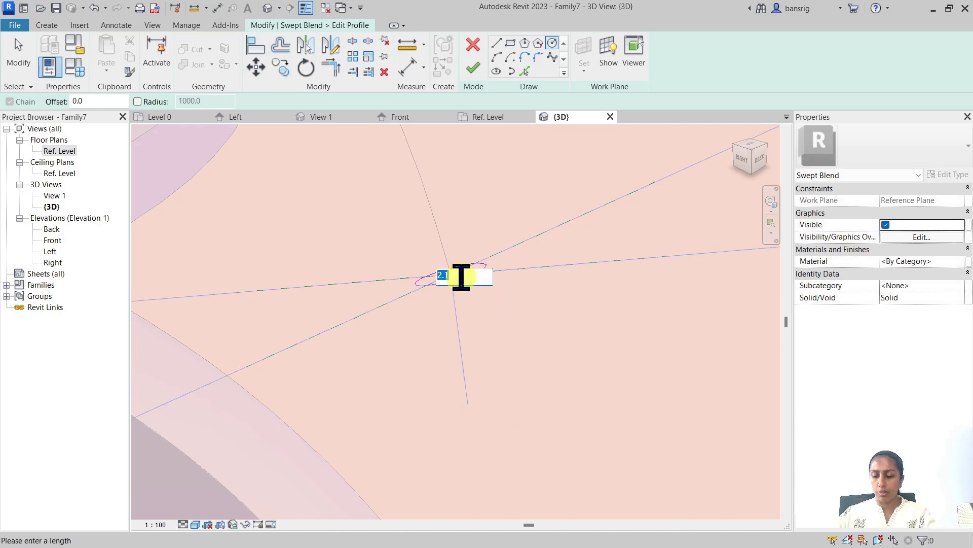
key("Escape")
key("Escape")
scroll(506, 284, "down", 6)
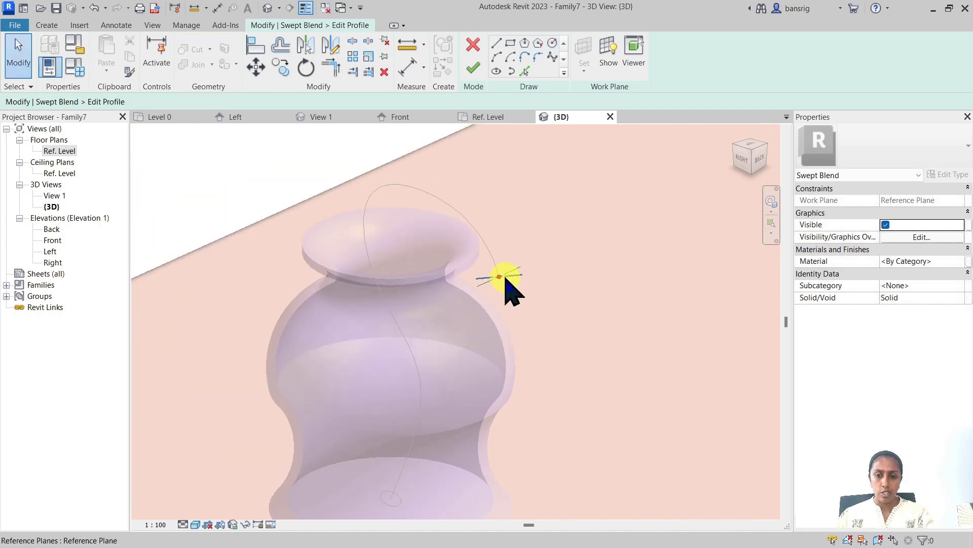
scroll(509, 287, "down", 2)
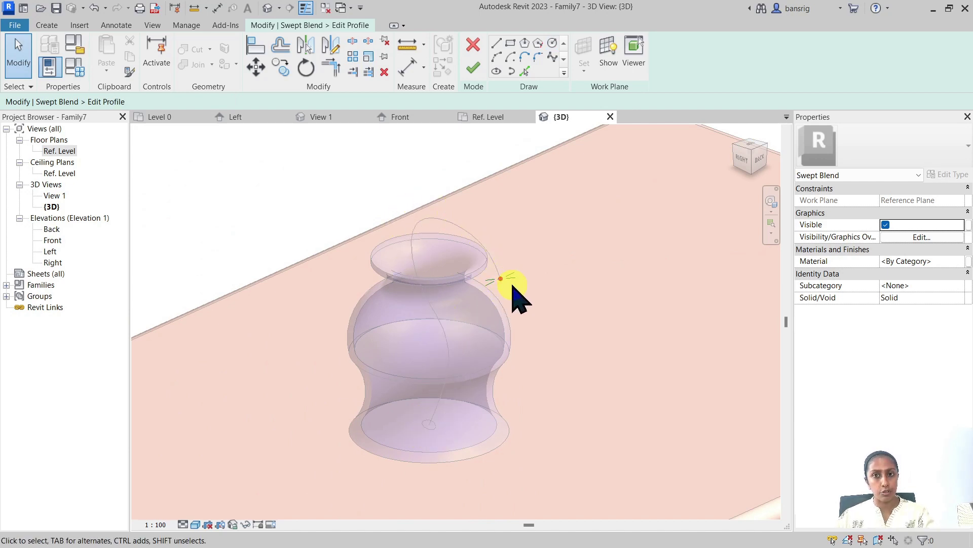
- Finish the Profile 2 sketch and complete the swept blend to form the tapering stem in the vase
left_click(475, 68)
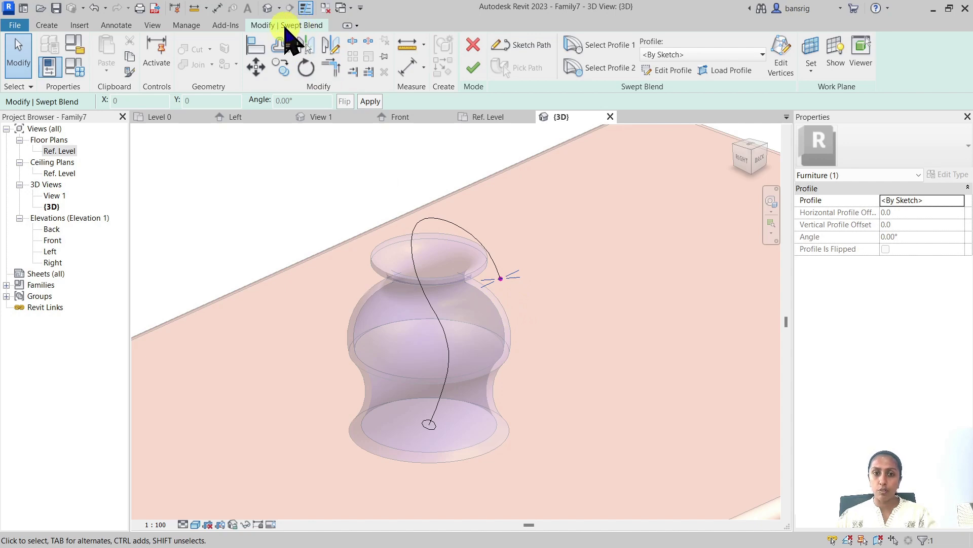
left_click(475, 69)
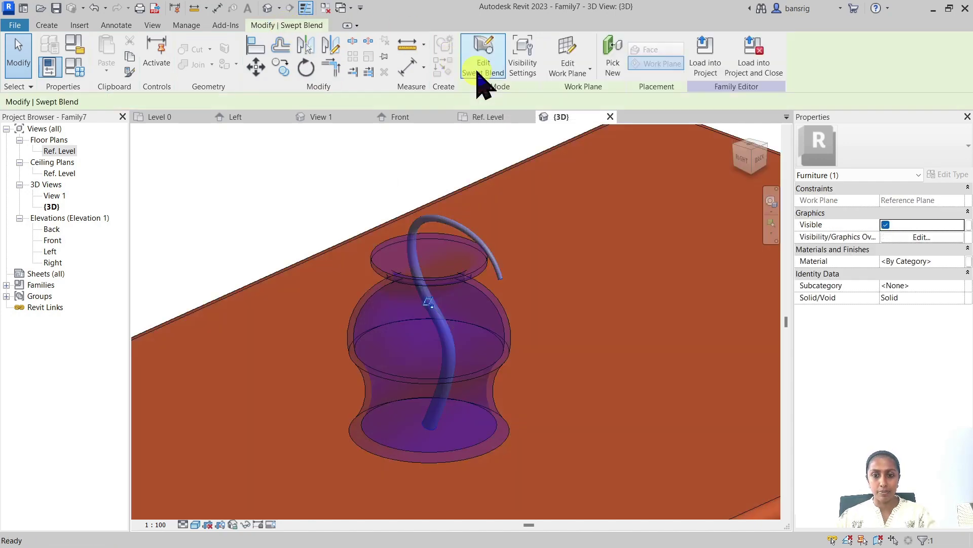
middle_click_drag(347, 170, 482, 276, "shift")
left_click(482, 276)
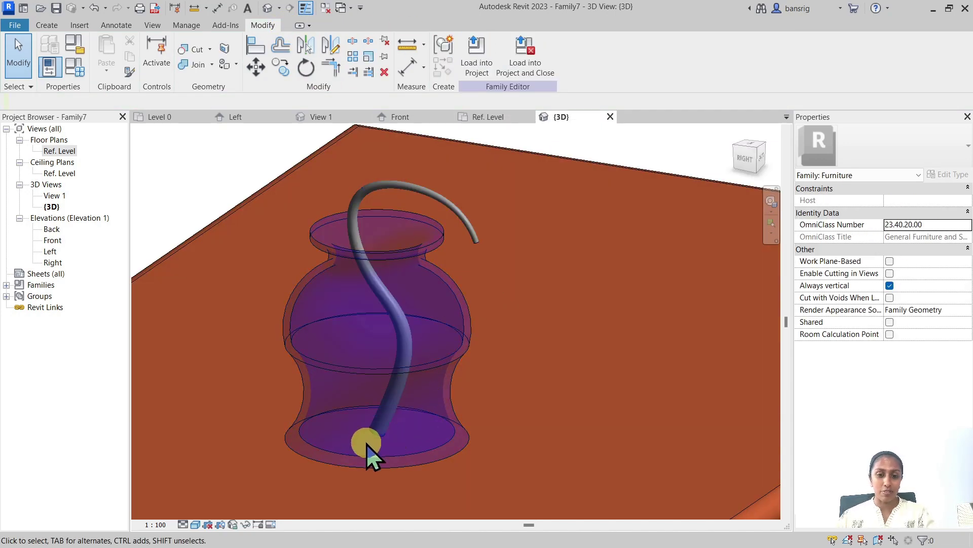
middle_click_drag(458, 234, 474, 211, "shift")
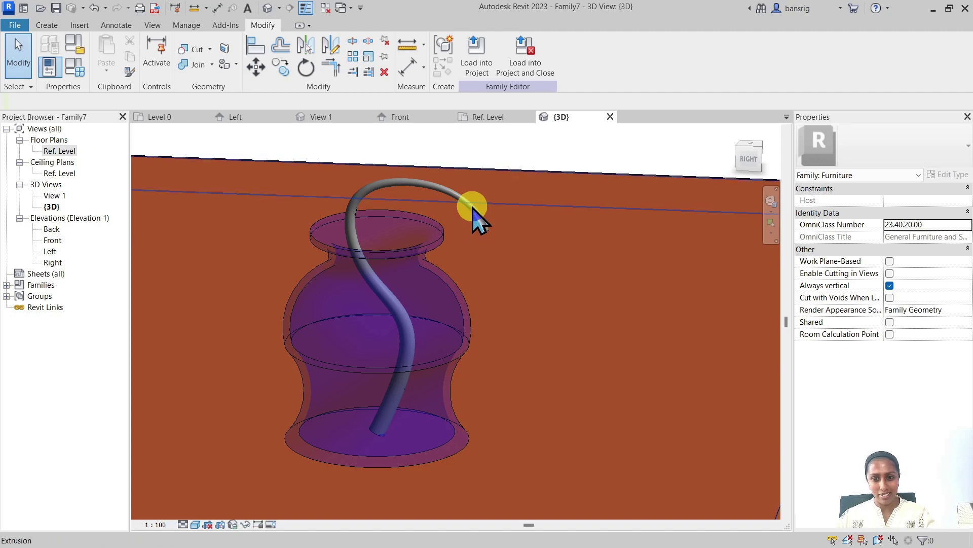
left_click(481, 313)
middle_click_drag(480, 313, 519, 297, "shift")
- Open the material selection for the stem and duplicate the Default material under the name Plant
left_click(444, 181)
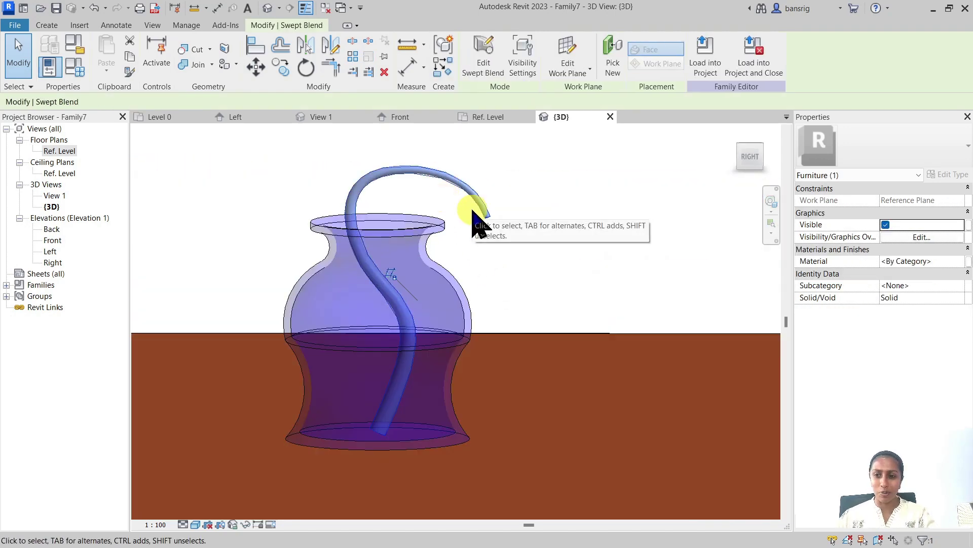
left_click(960, 261)
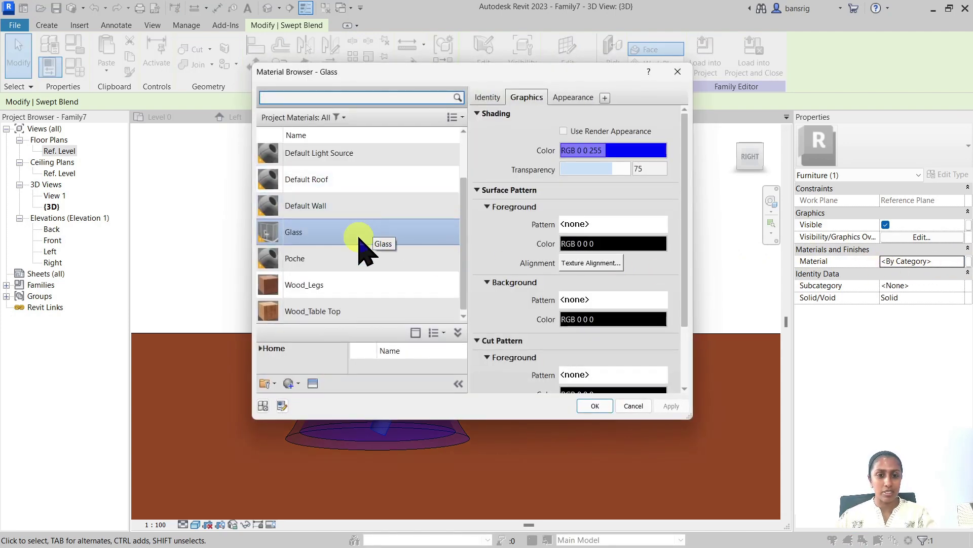
scroll(323, 180, "up", 1)
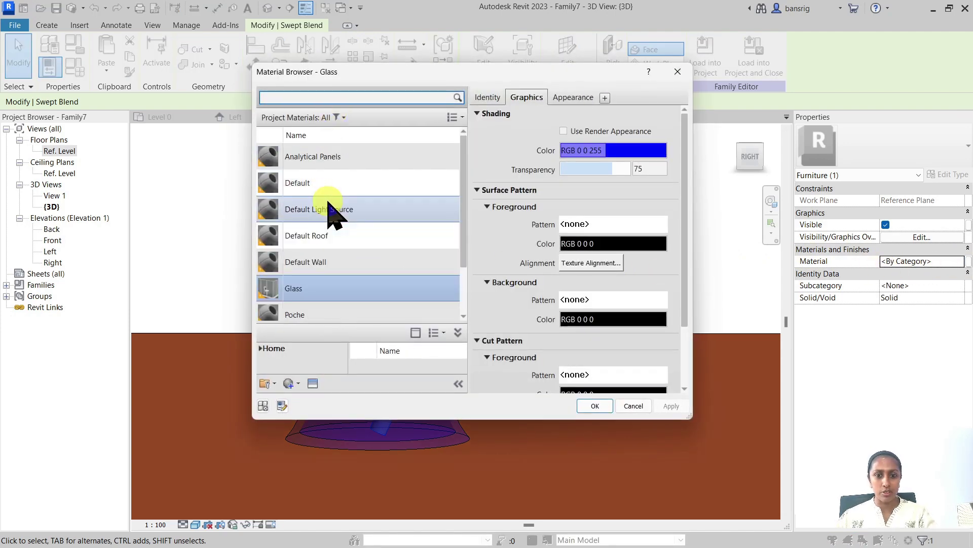
left_click(327, 182)
right_click(326, 187)
left_click(369, 203)
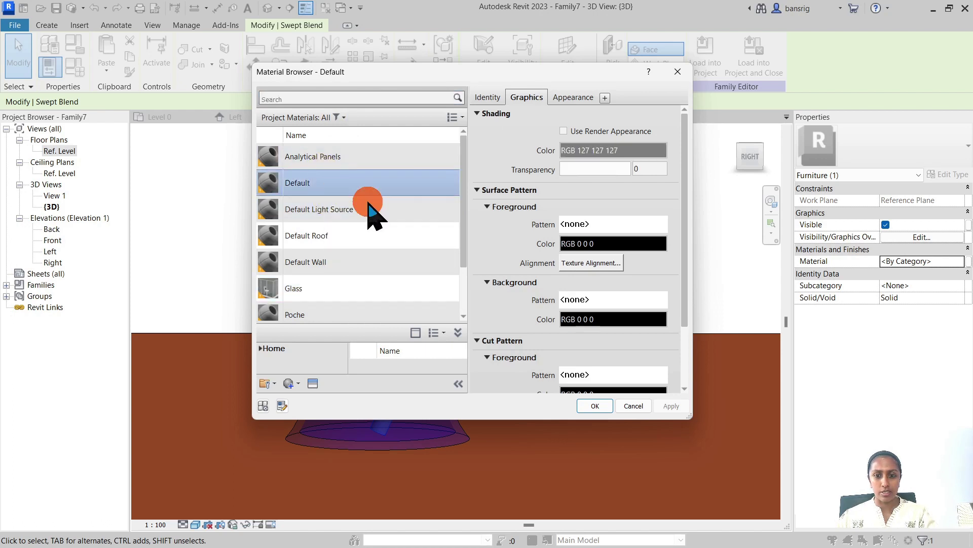
type("Plant")
key("Return")
- Turn on Use Render Appearance for the Plant material and replace its appearance with the Grass - Generic asset
left_click(563, 131)
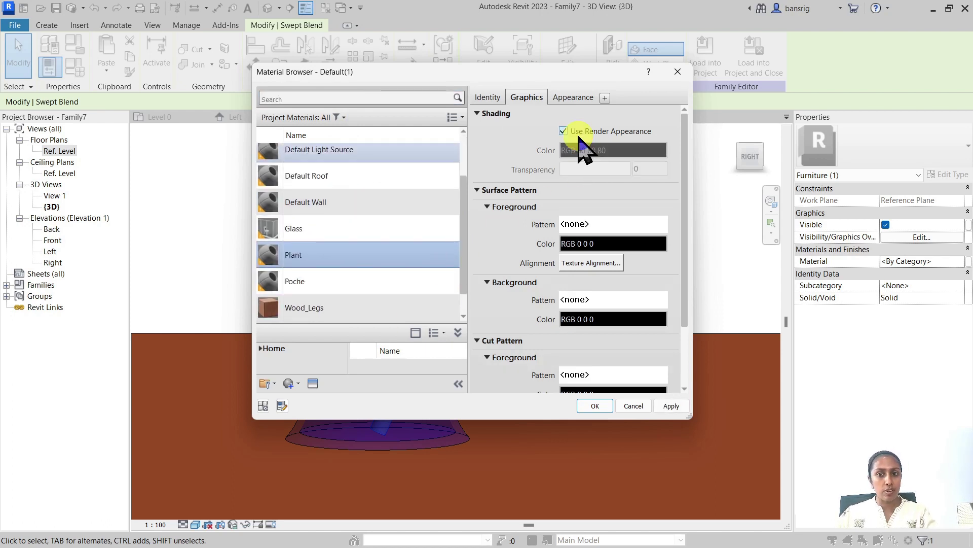
left_click(573, 97)
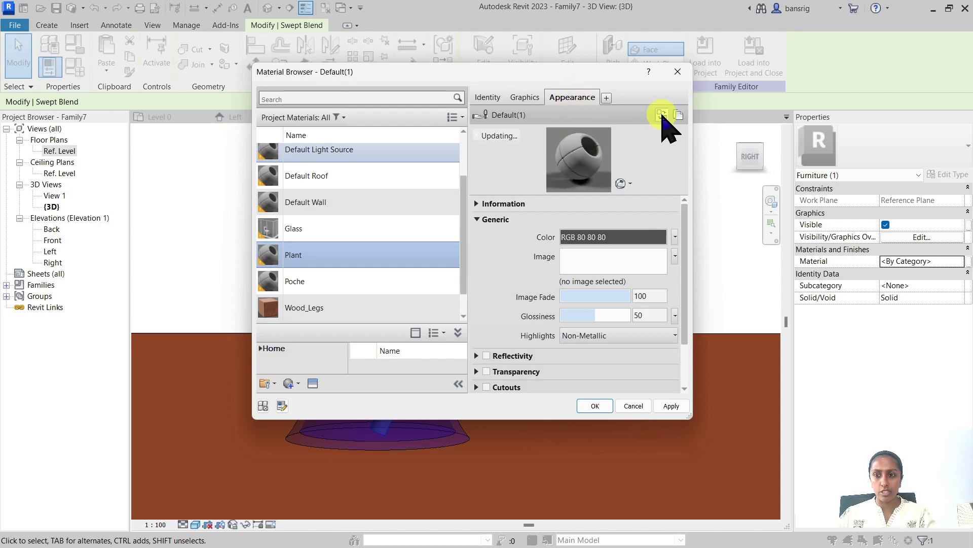
left_click(674, 113)
left_click(197, 98)
left_click(200, 30)
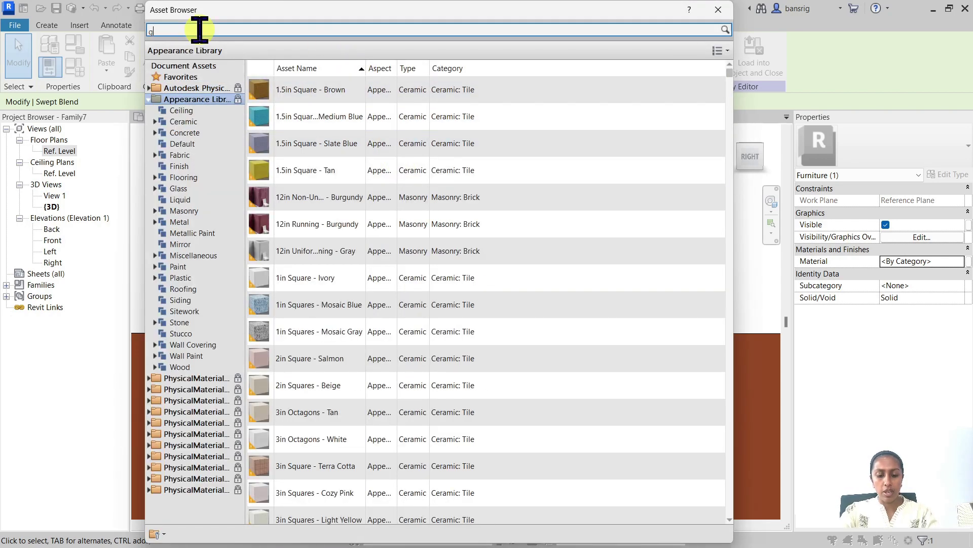
key("Return")
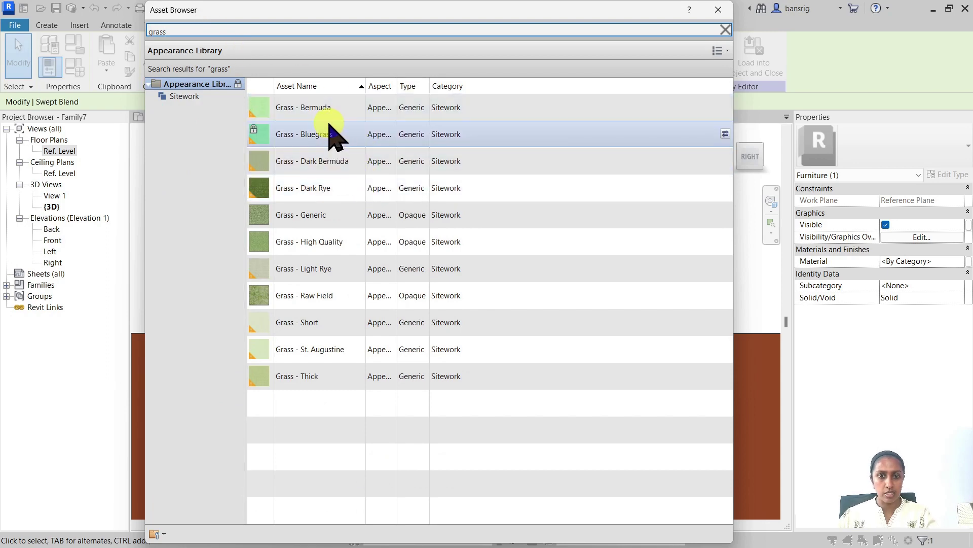
left_click(326, 217)
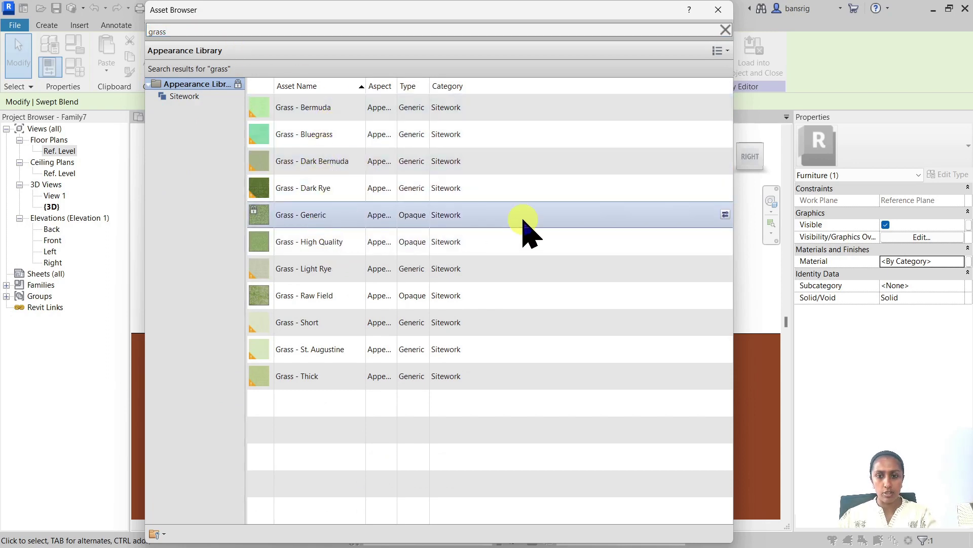
left_click(717, 10)
- Assign the Plant material to the stem and deselect it
left_click(527, 98)
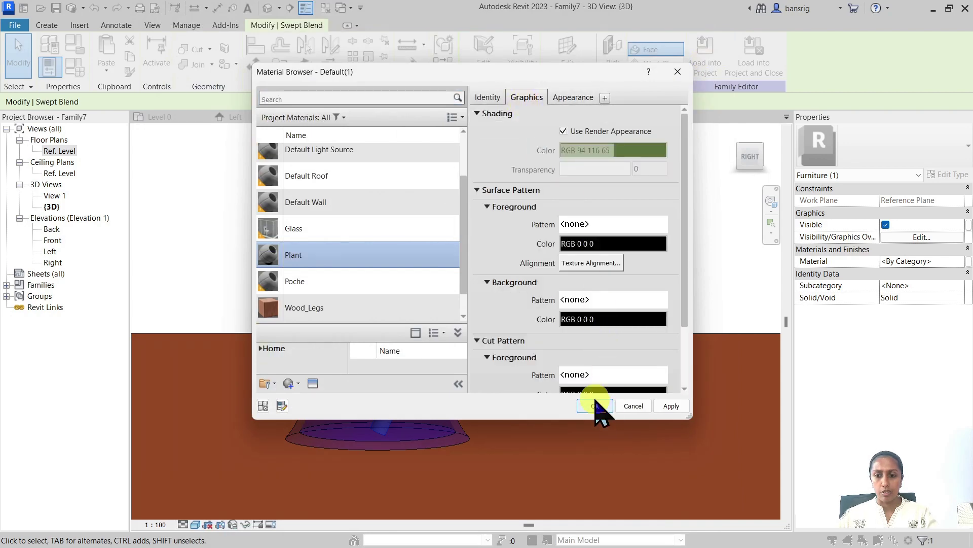
left_click(596, 406)
left_click(600, 315)
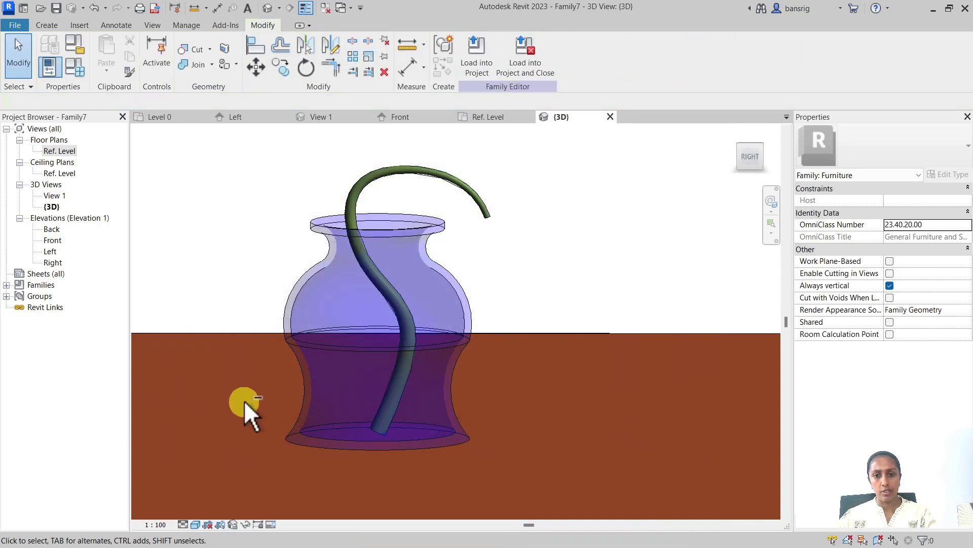
- Change the {3D} view's visual style to Realistic and bring the whole table with the vase into view
middle_click_drag(244, 400, 303, 408, "shift")
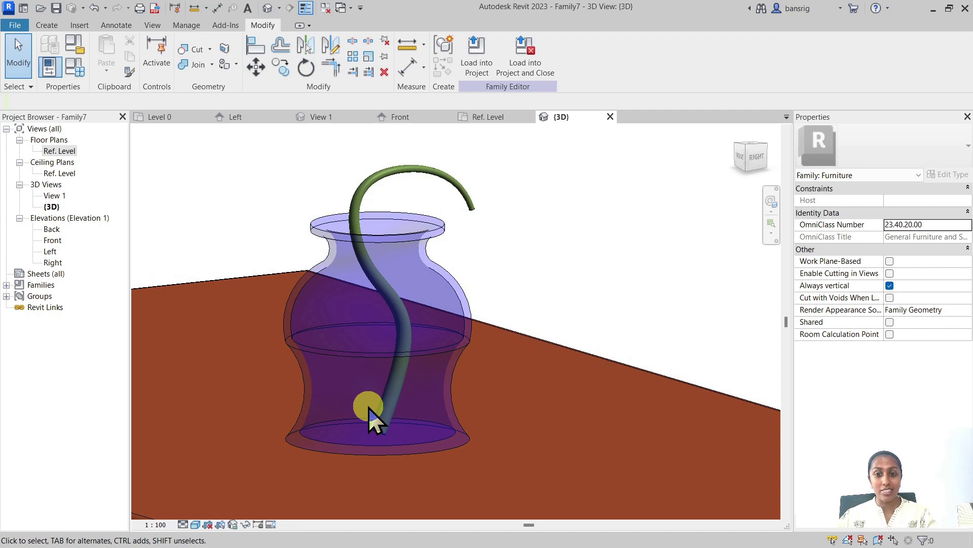
scroll(410, 345, "down", 3)
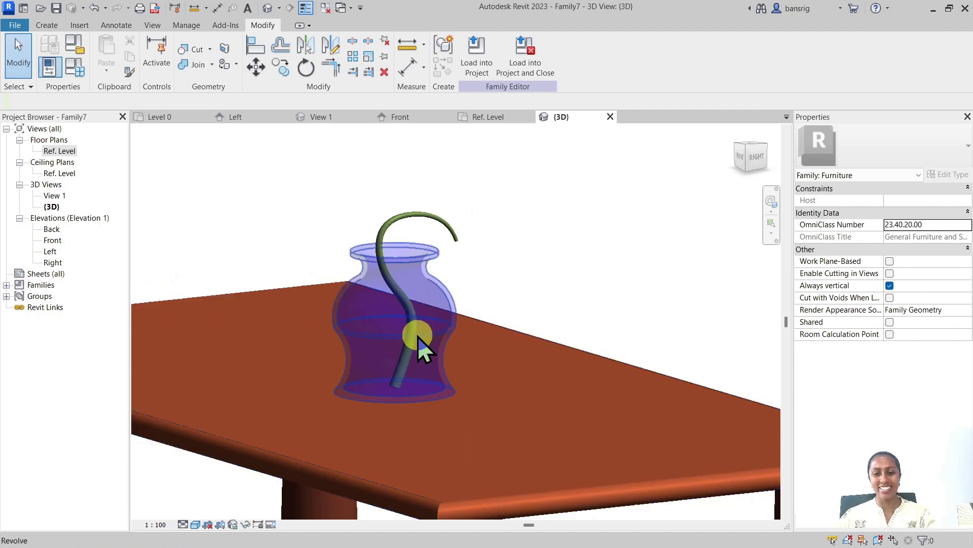
left_click(195, 524)
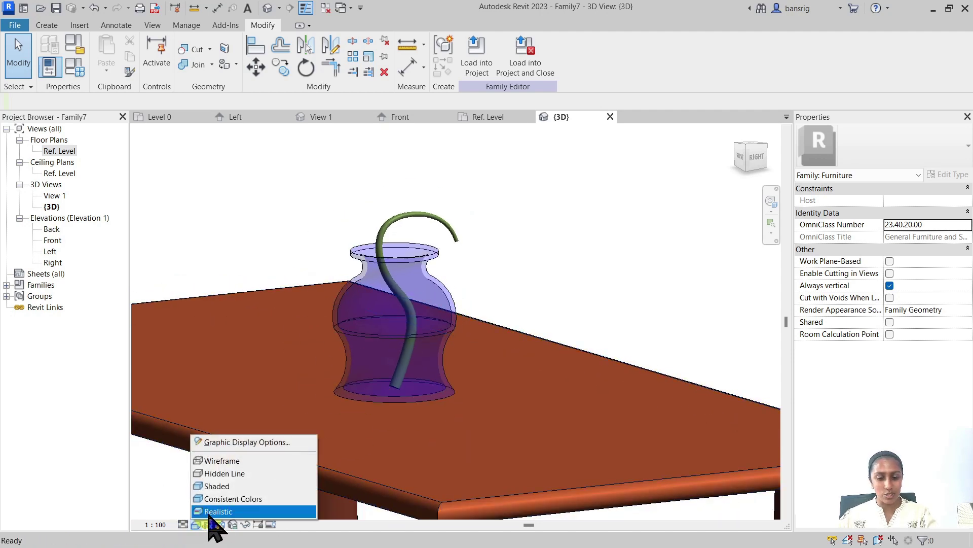
left_click(210, 512)
scroll(322, 387, "down", 3)
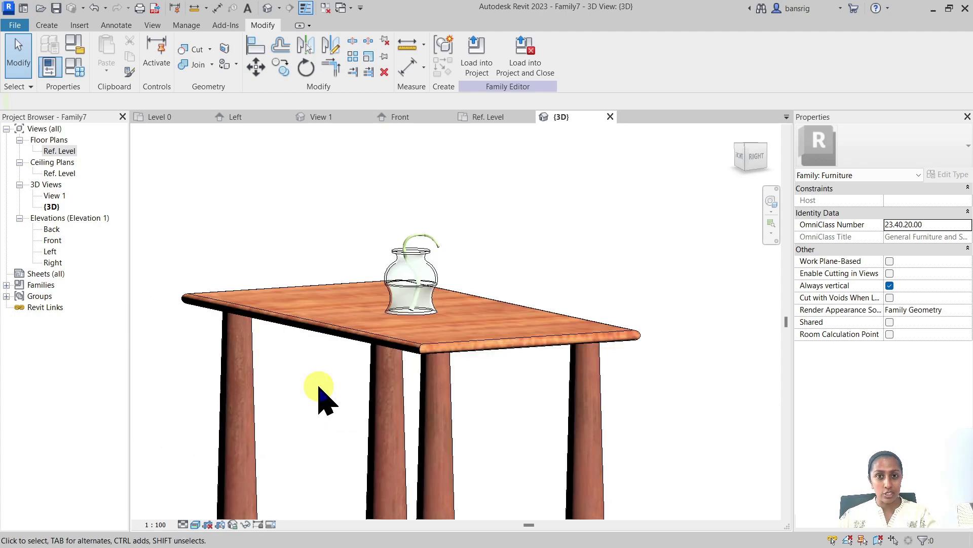
middle_click_drag(327, 390, 382, 289, "shift")
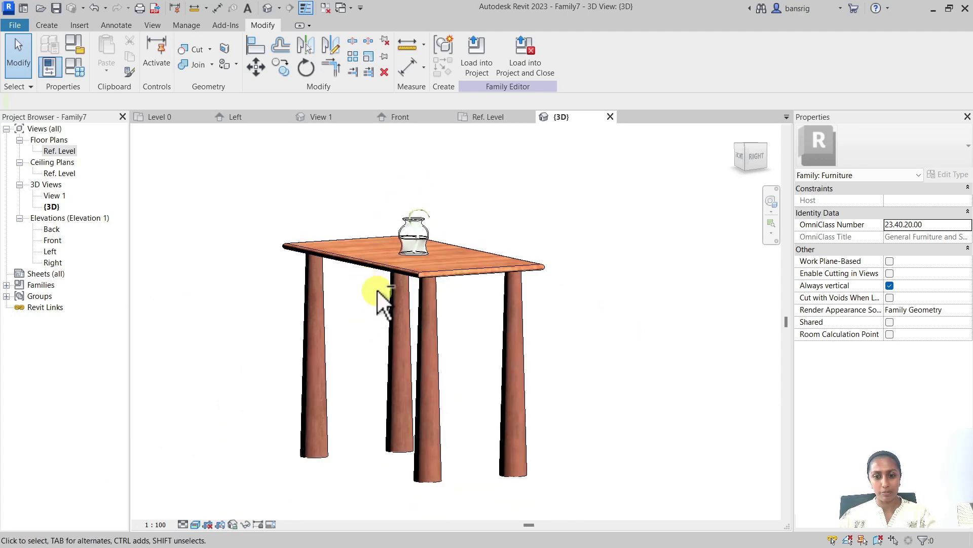